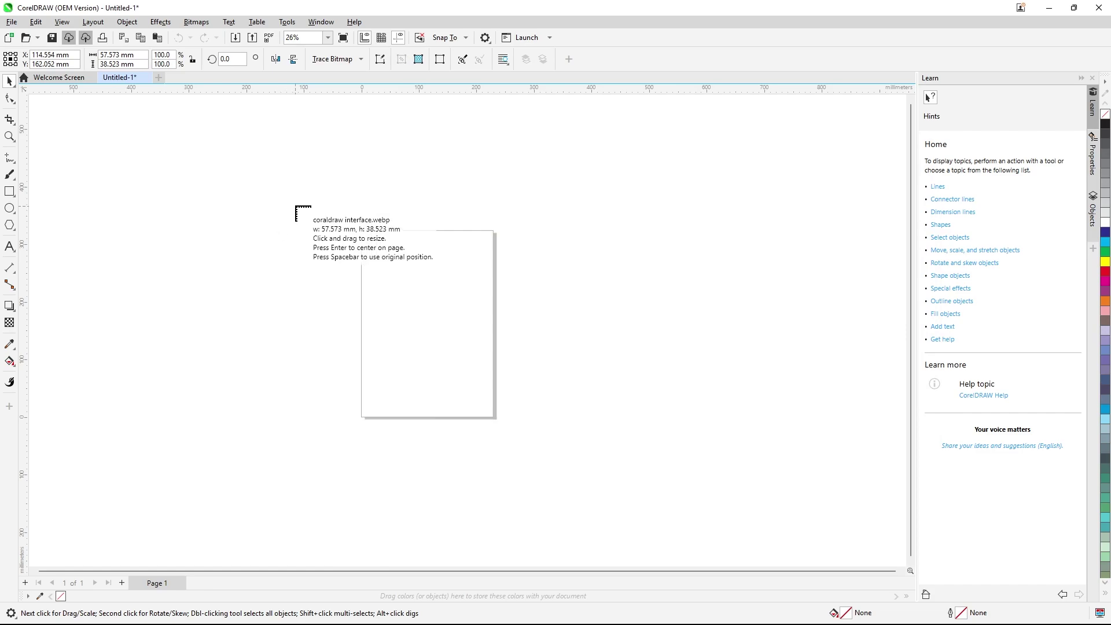
Place the coraldraw interface.webp image over the page, enlarged to about 997 × 667 mm and shifted downward into full view.
left_click_drag(298, 196, 662, 602)
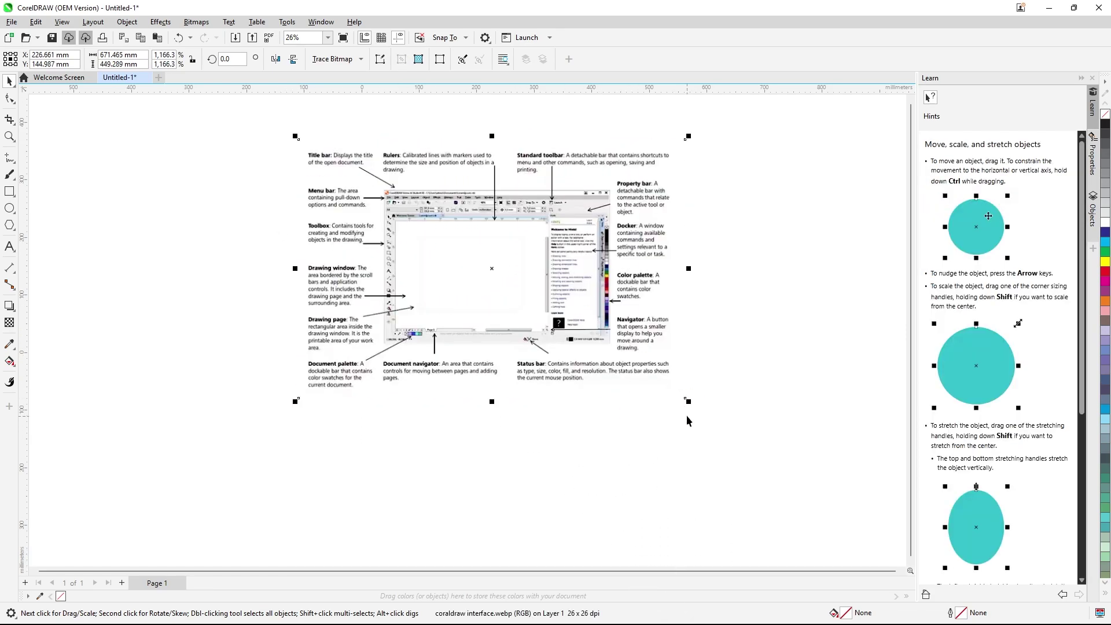
left_click_drag(689, 399, 780, 491)
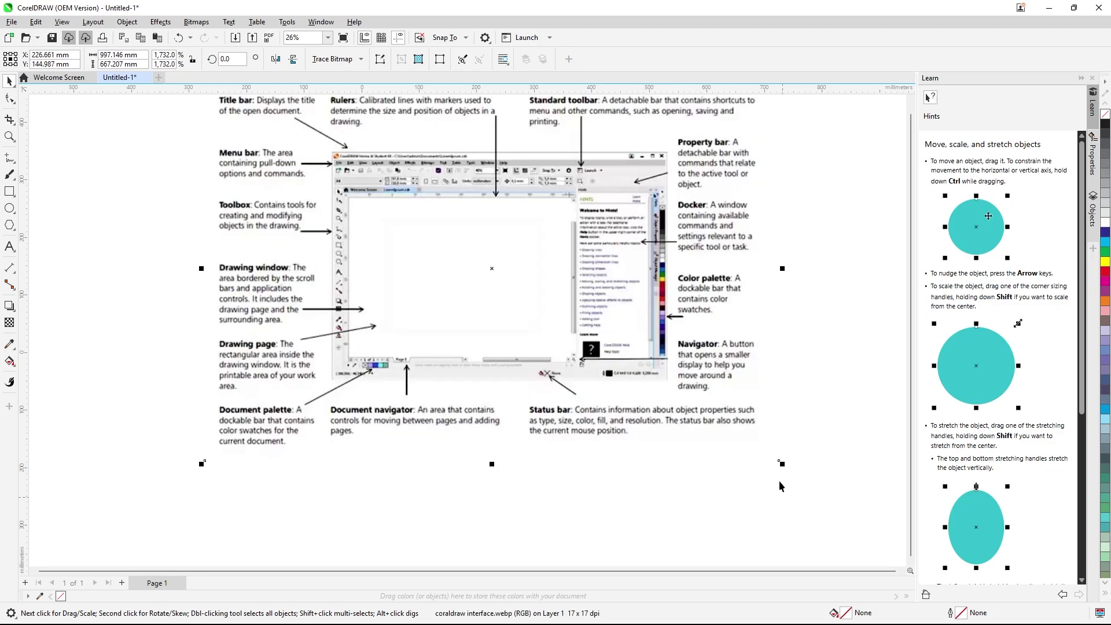
left_click_drag(568, 243, 567, 286)
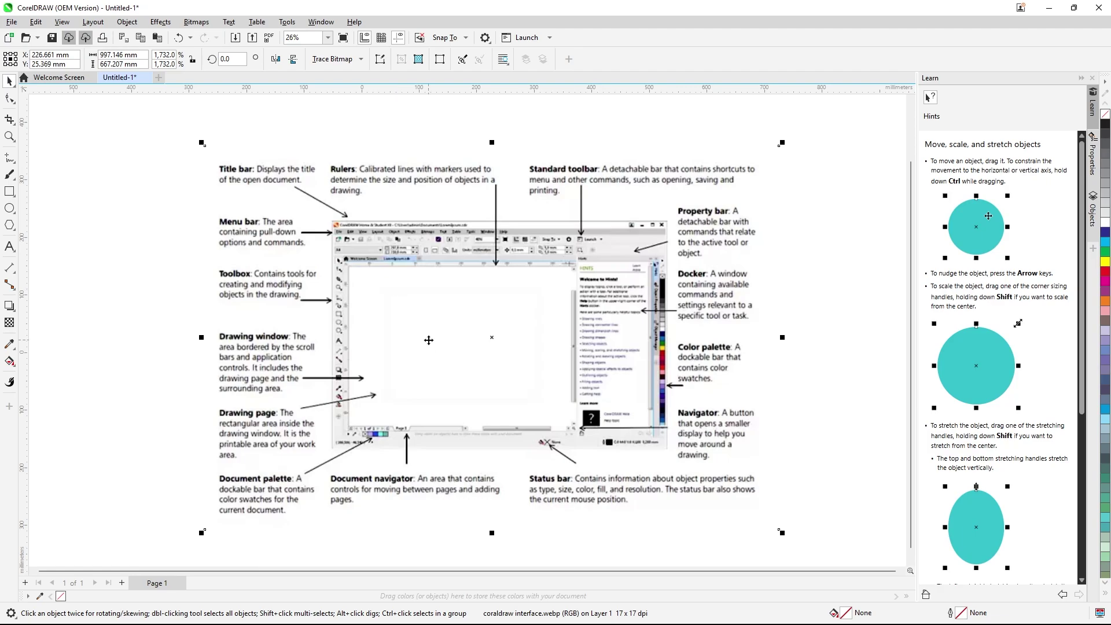
scroll(446, 339, "up", 1)
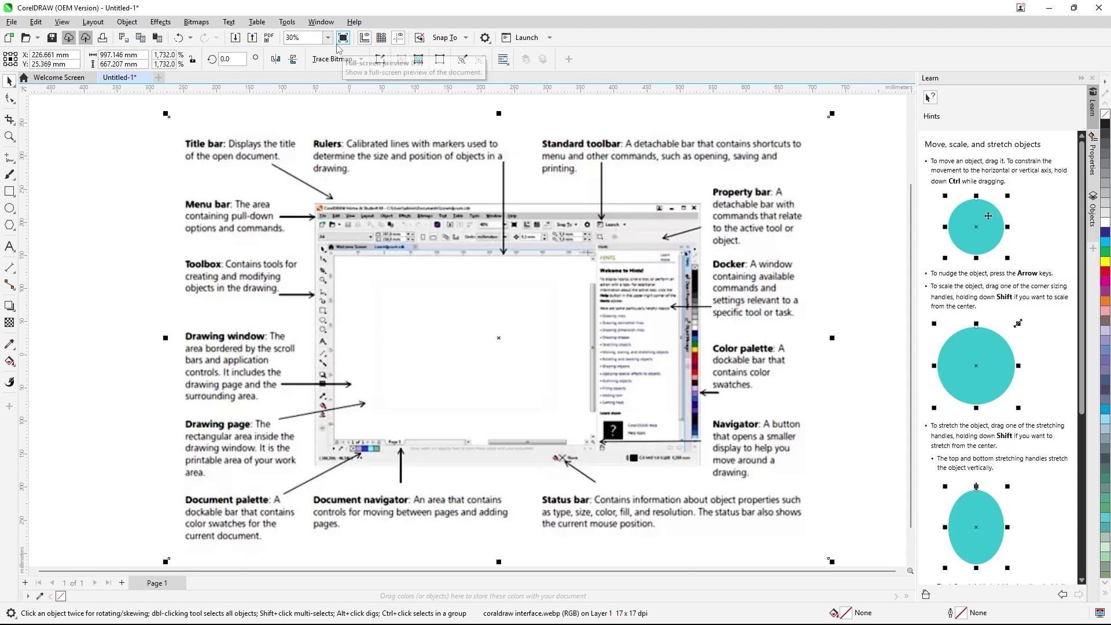
Set the default button size of the workspace to Medium.
right_click(660, 44)
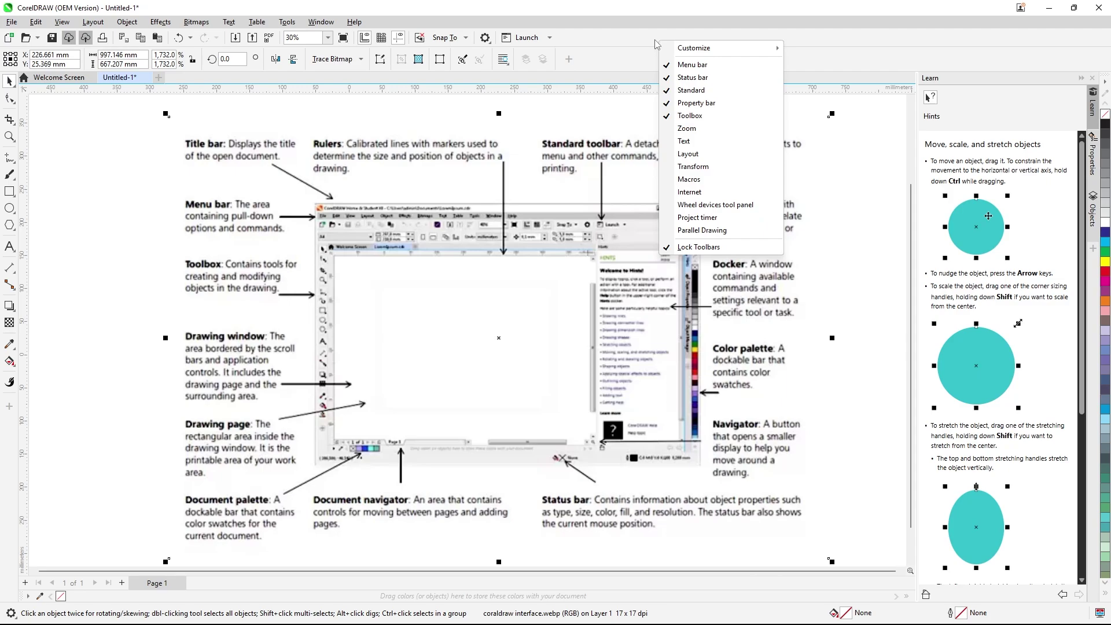
mouse_move(695, 50)
mouse_move(804, 53)
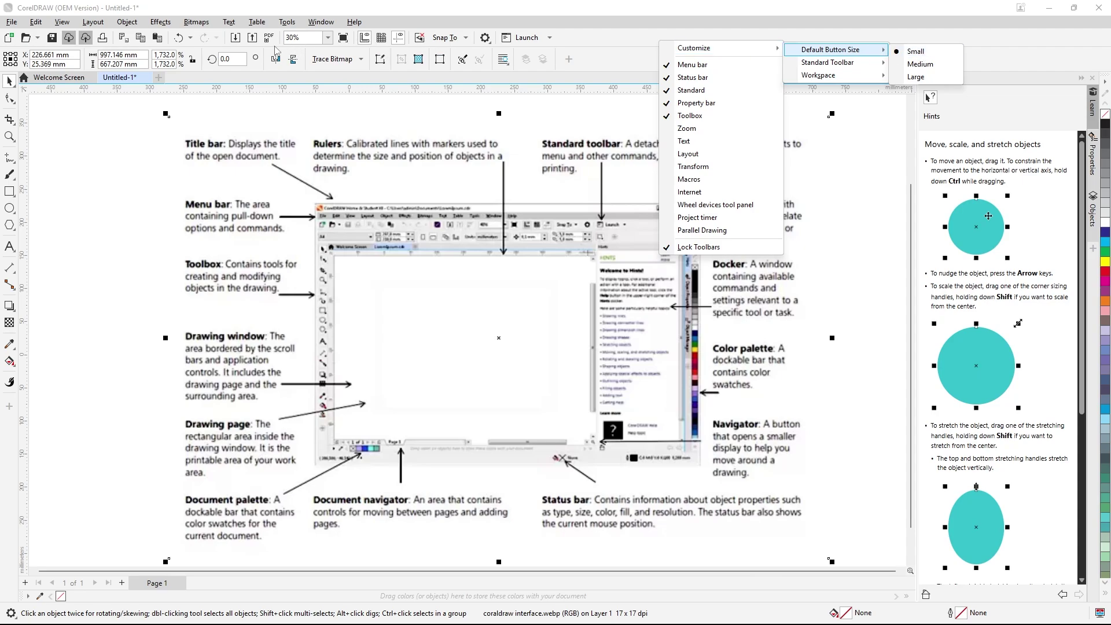
left_click(920, 63)
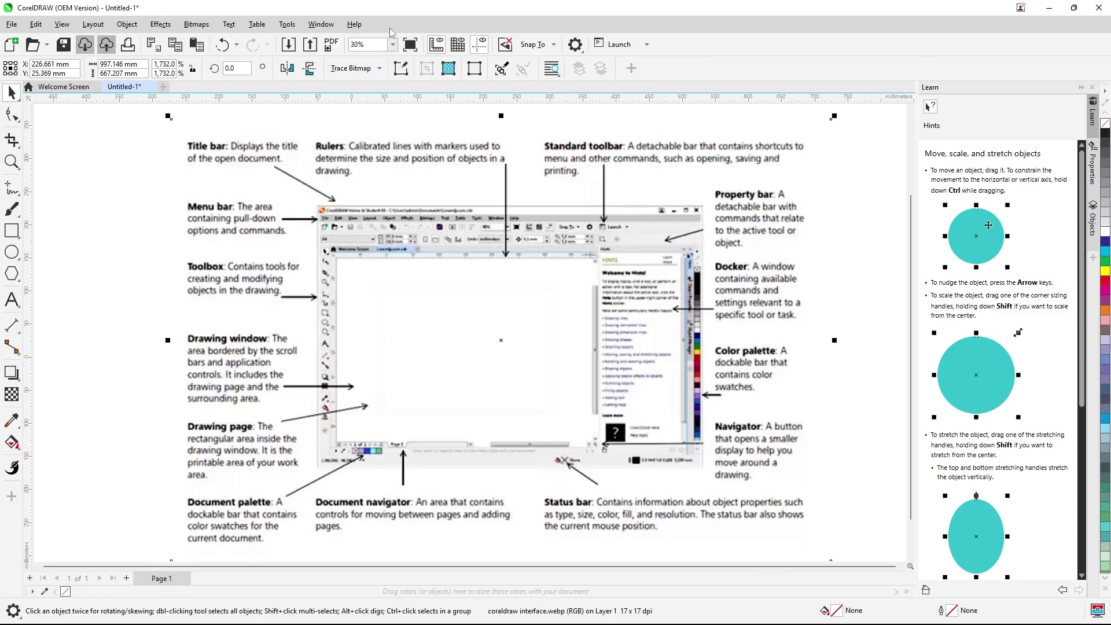
Set the default button size of the workspace to Large.
right_click(798, 42)
mouse_move(868, 48)
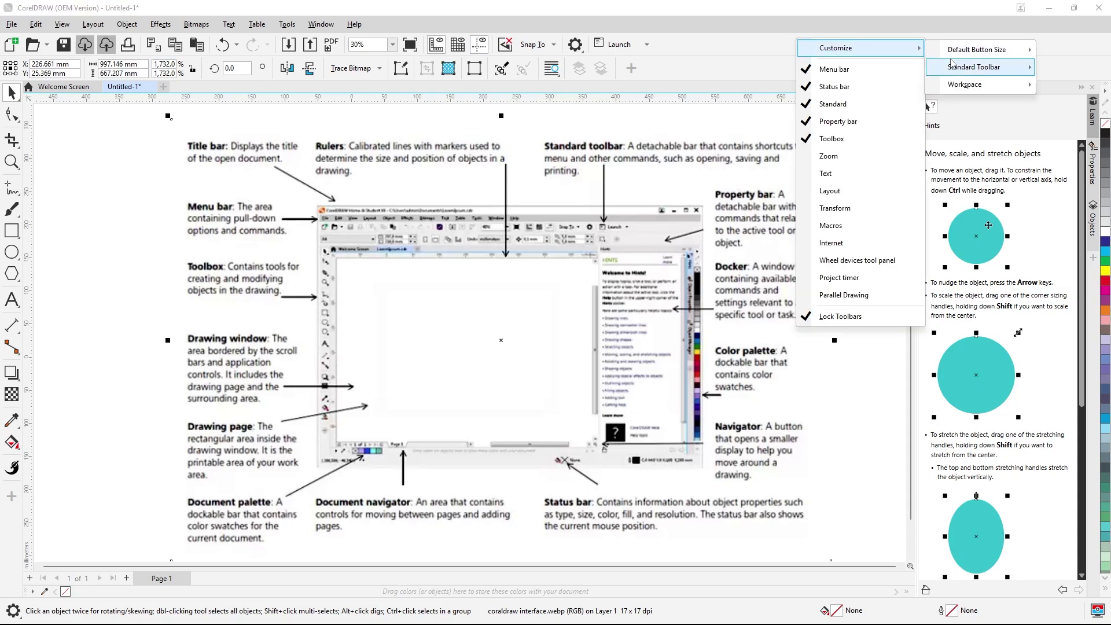
mouse_move(978, 50)
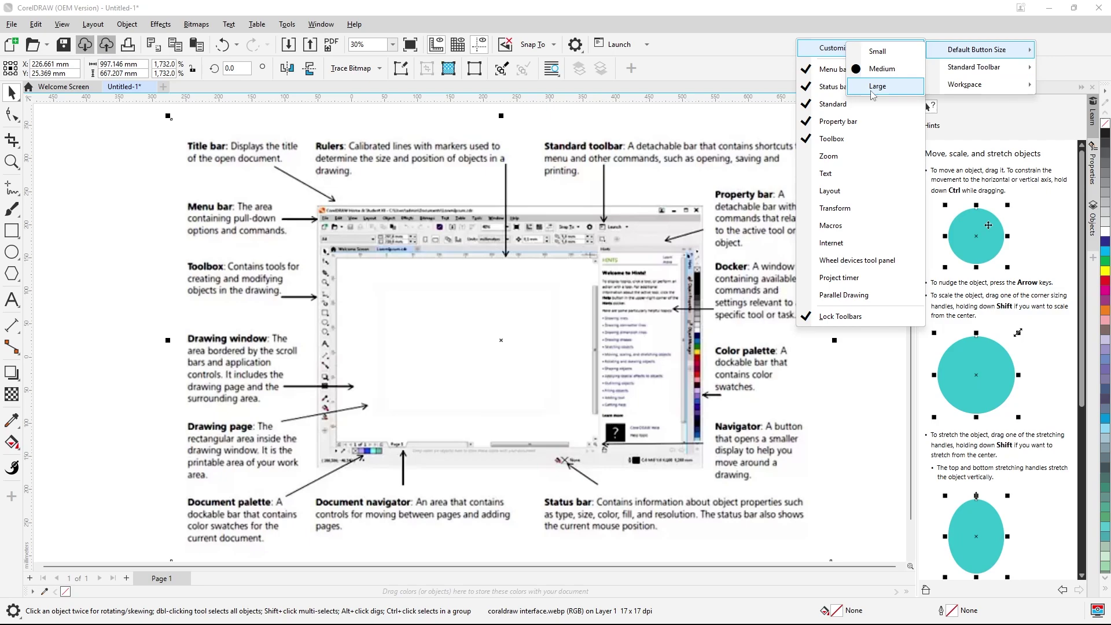
left_click(870, 91)
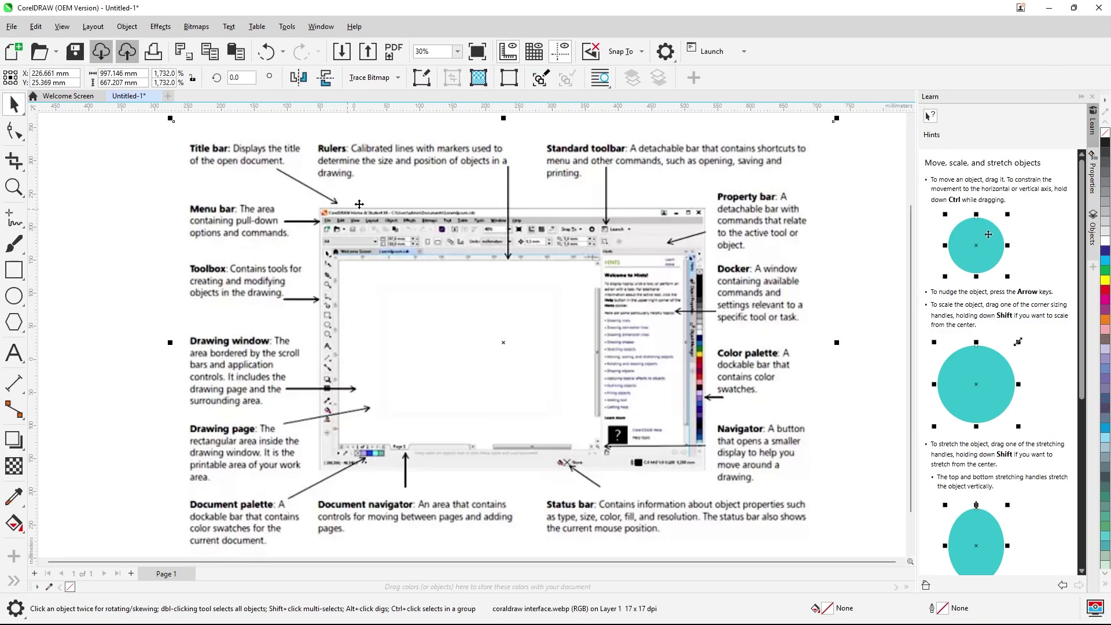
Return the default button size of the workspace to Small.
right_click(829, 34)
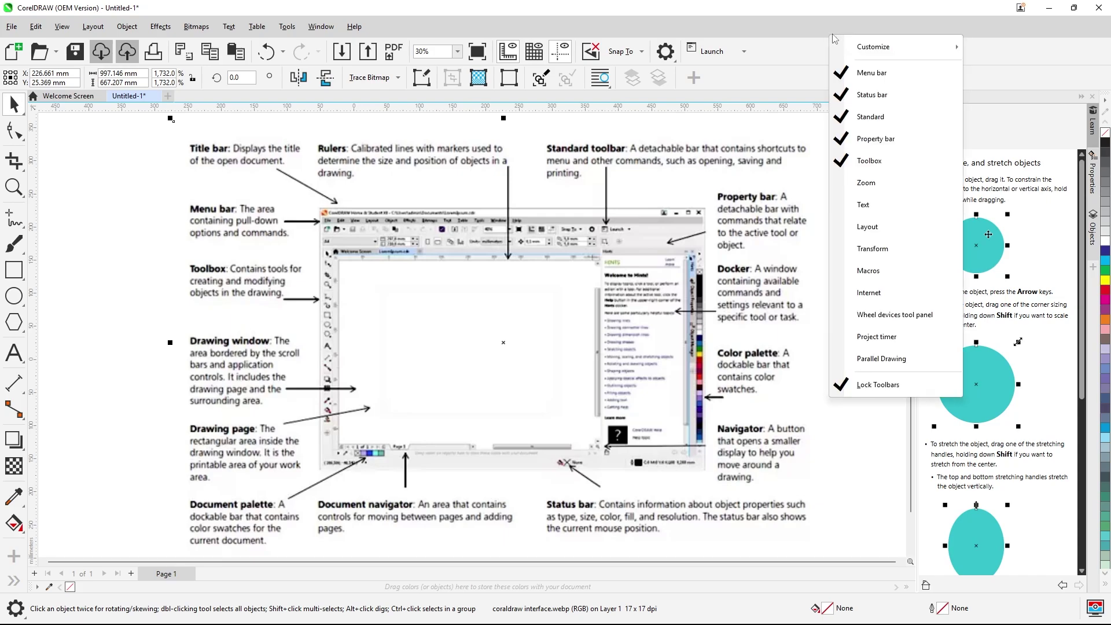
mouse_move(871, 49)
mouse_move(986, 50)
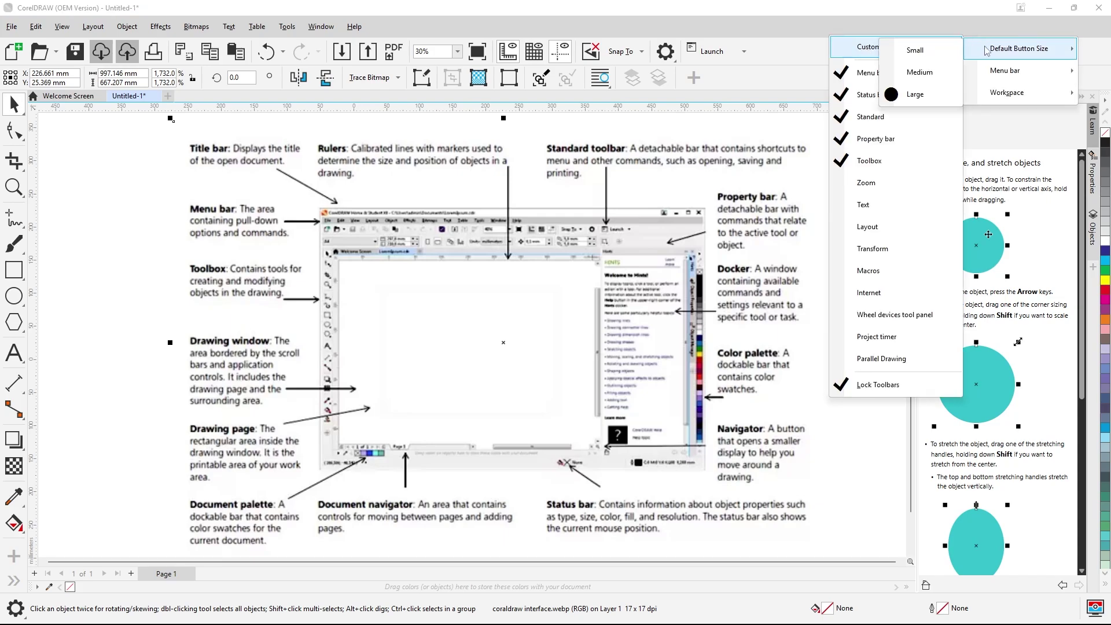
left_click(920, 52)
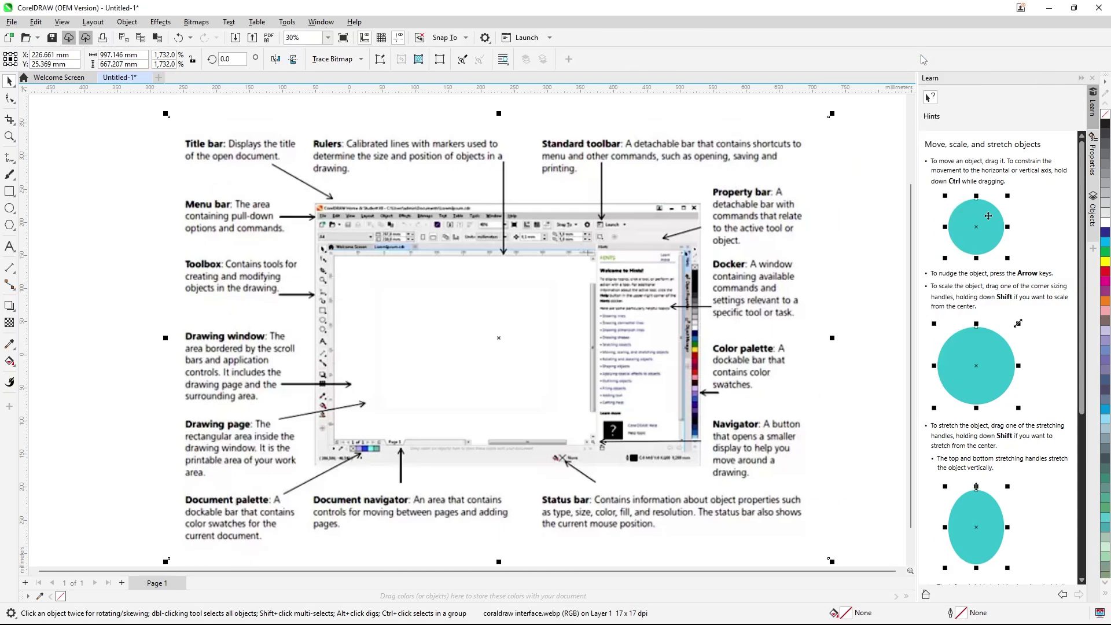
Hide the menu bar from the workspace and show it again.
right_click(702, 37)
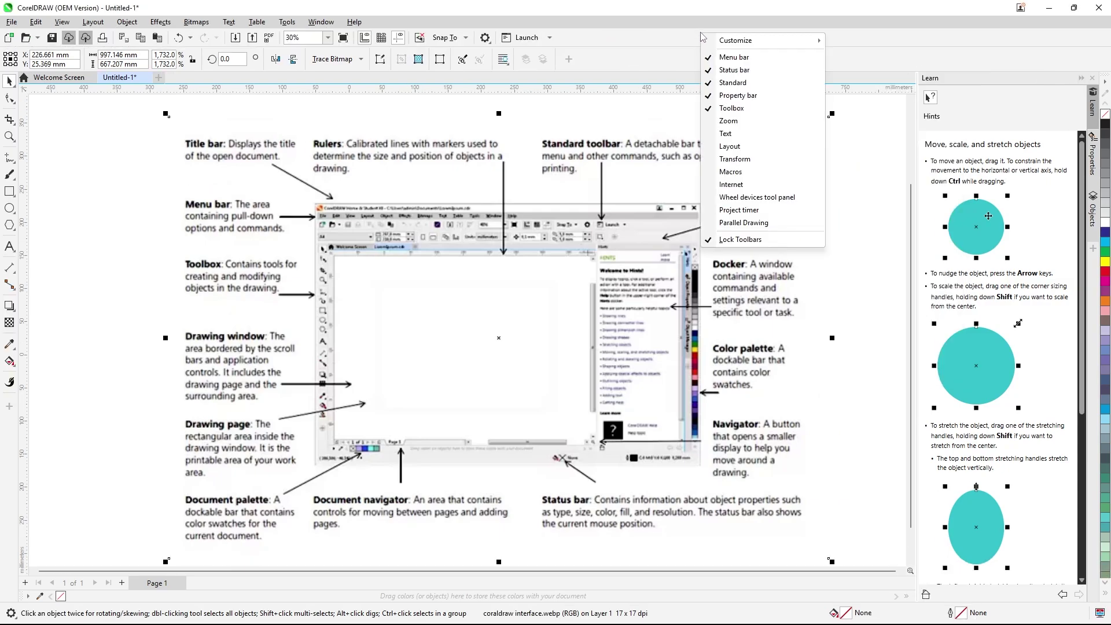
mouse_move(734, 41)
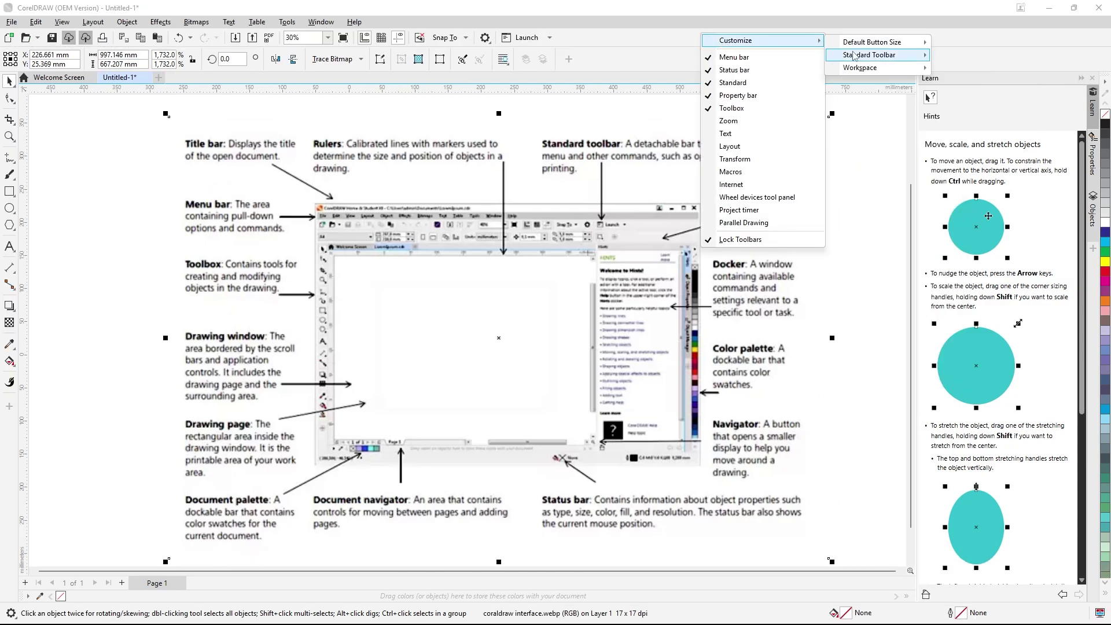
mouse_move(856, 55)
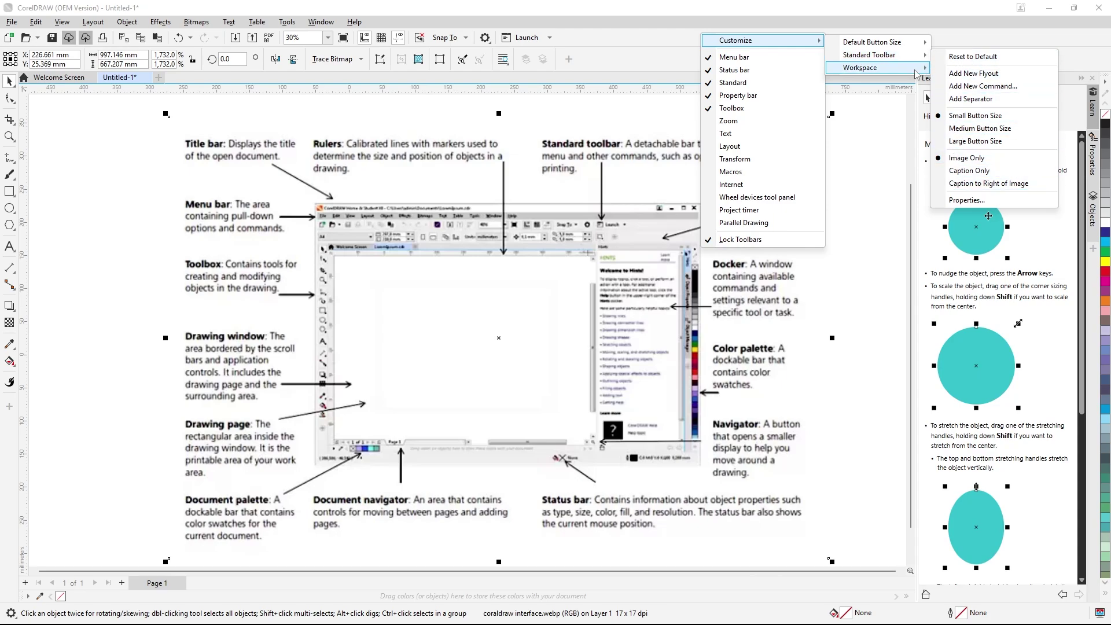
mouse_move(919, 72)
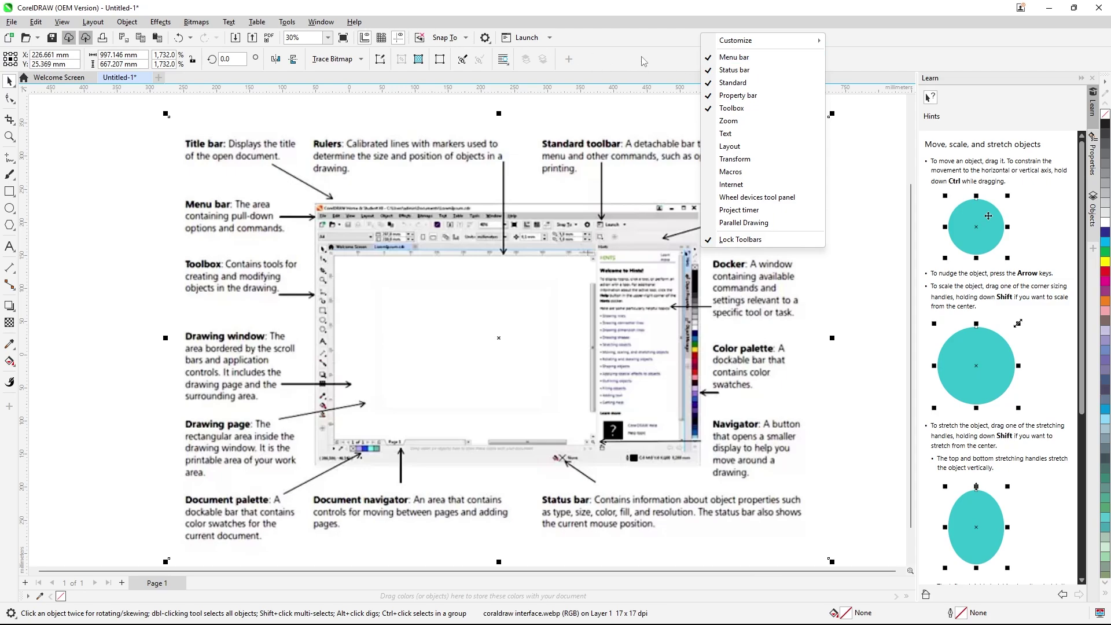
left_click(711, 59)
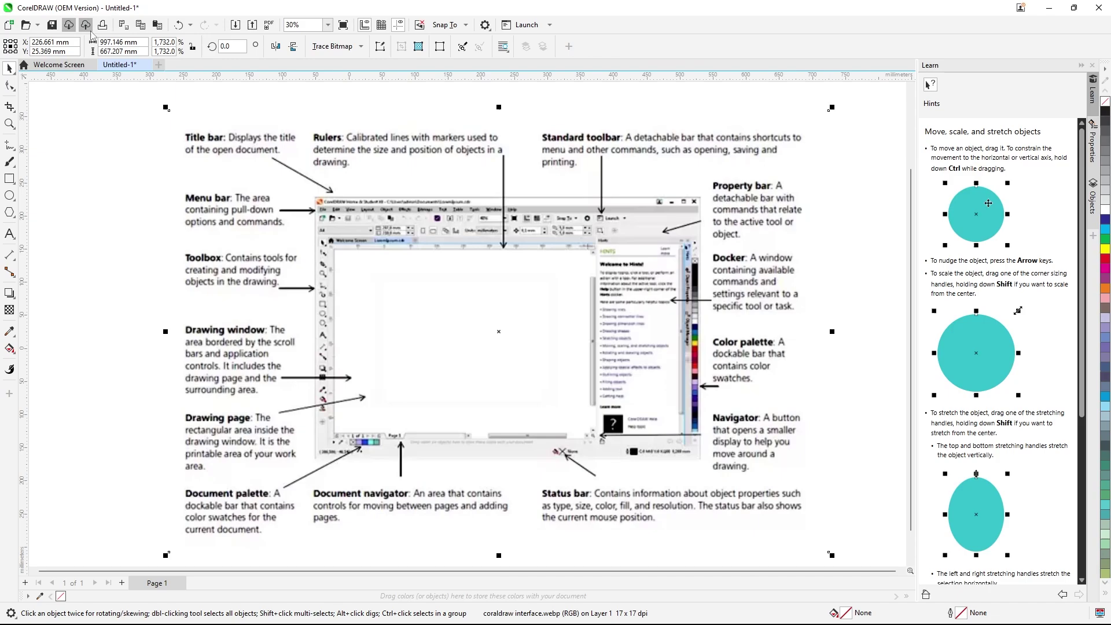
right_click(652, 34)
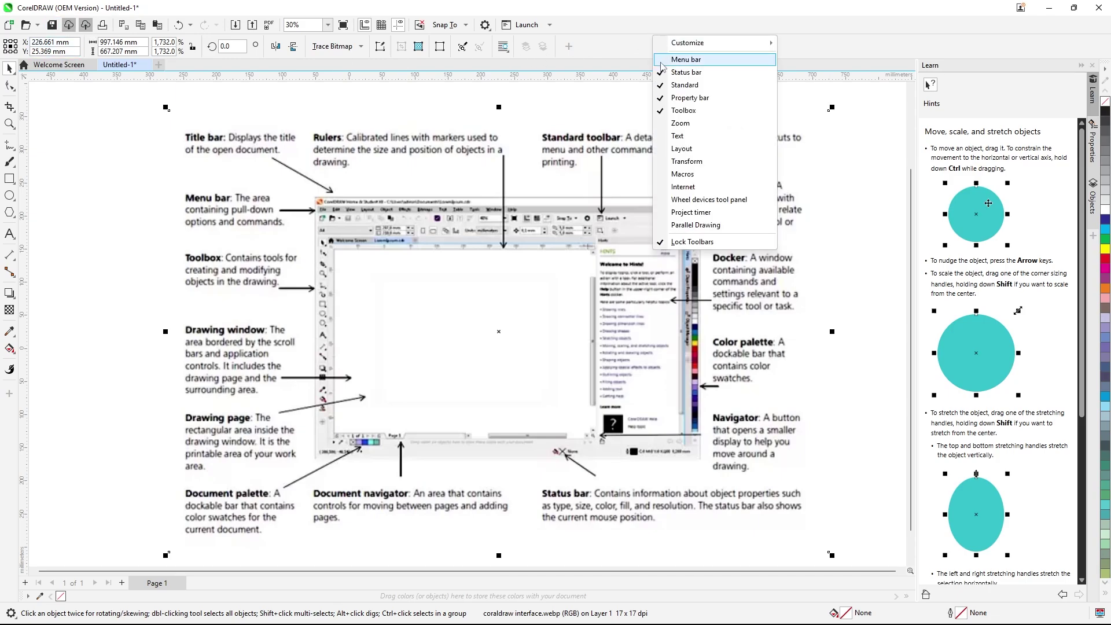
left_click(685, 60)
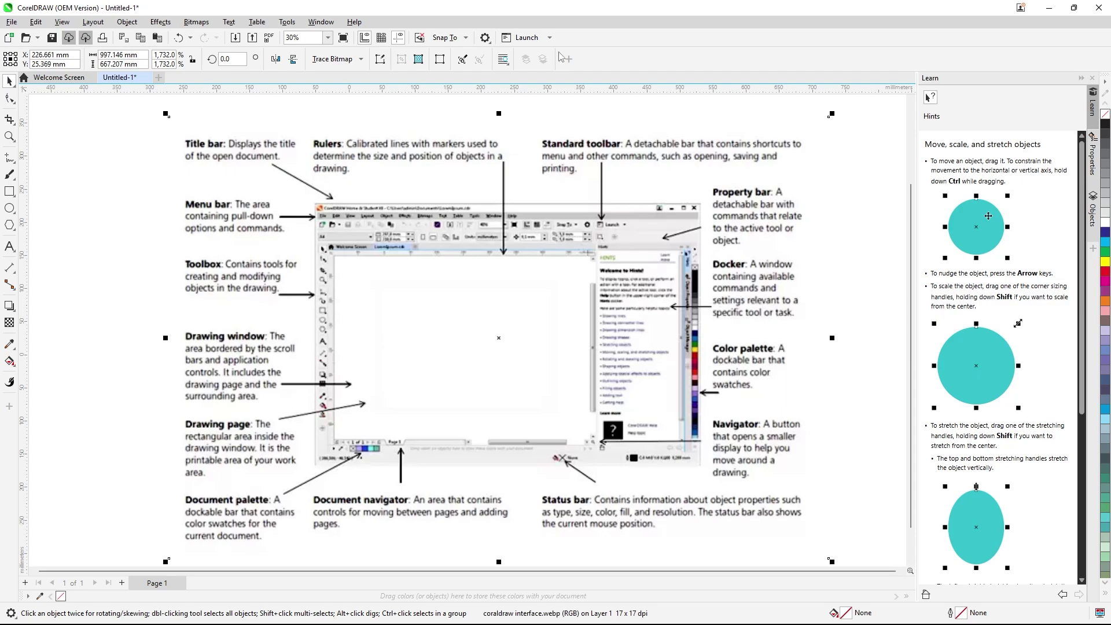
Hide the status bar from the workspace and show it again.
right_click(712, 33)
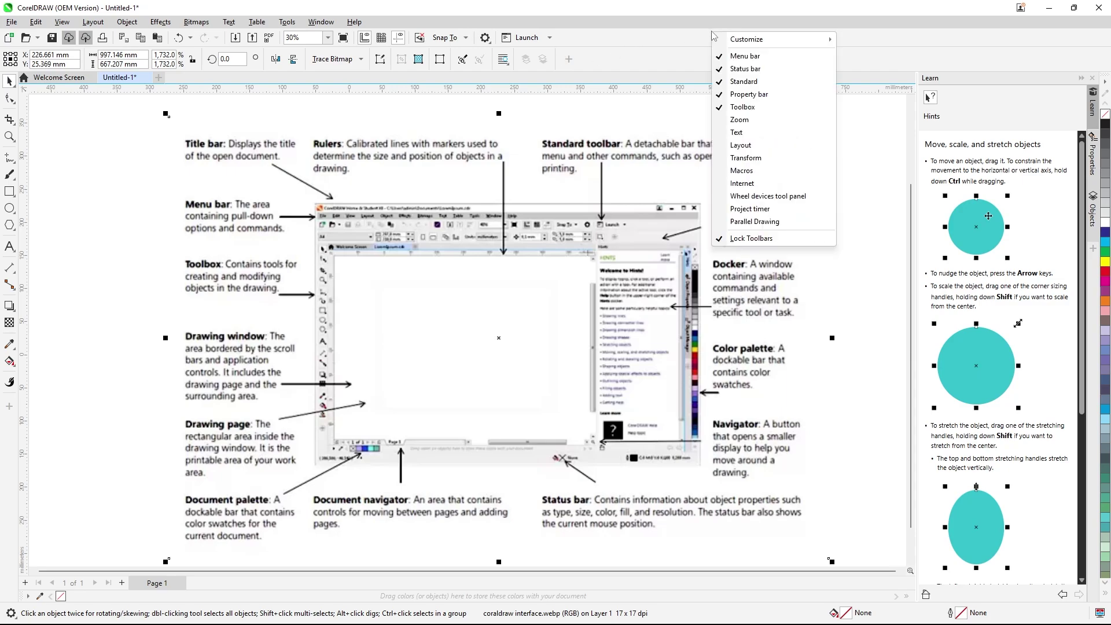
left_click(720, 69)
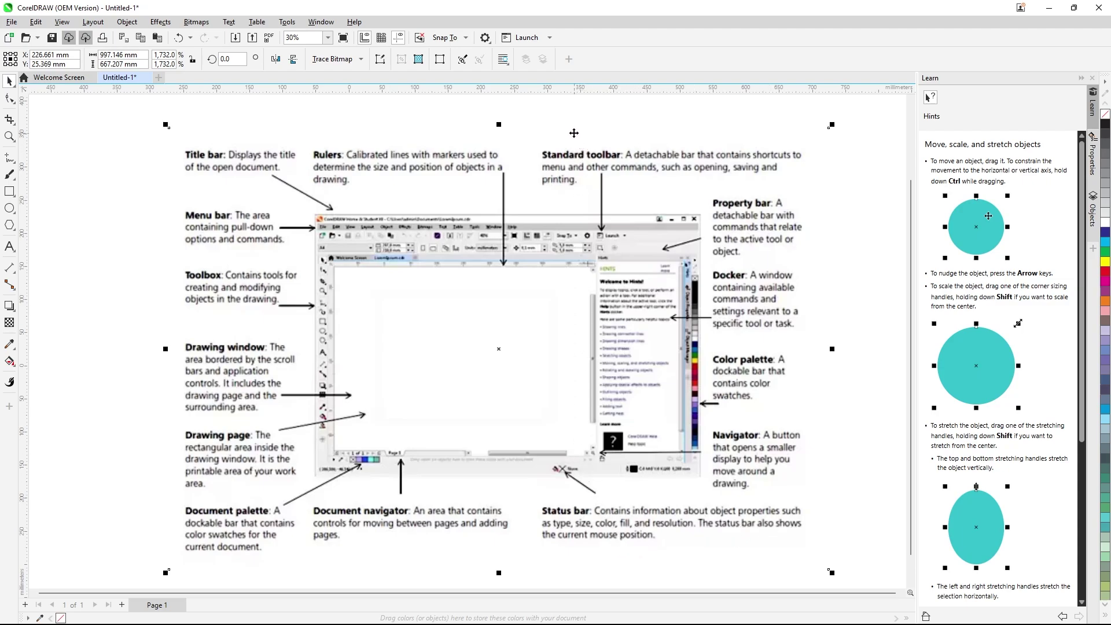
right_click(687, 39)
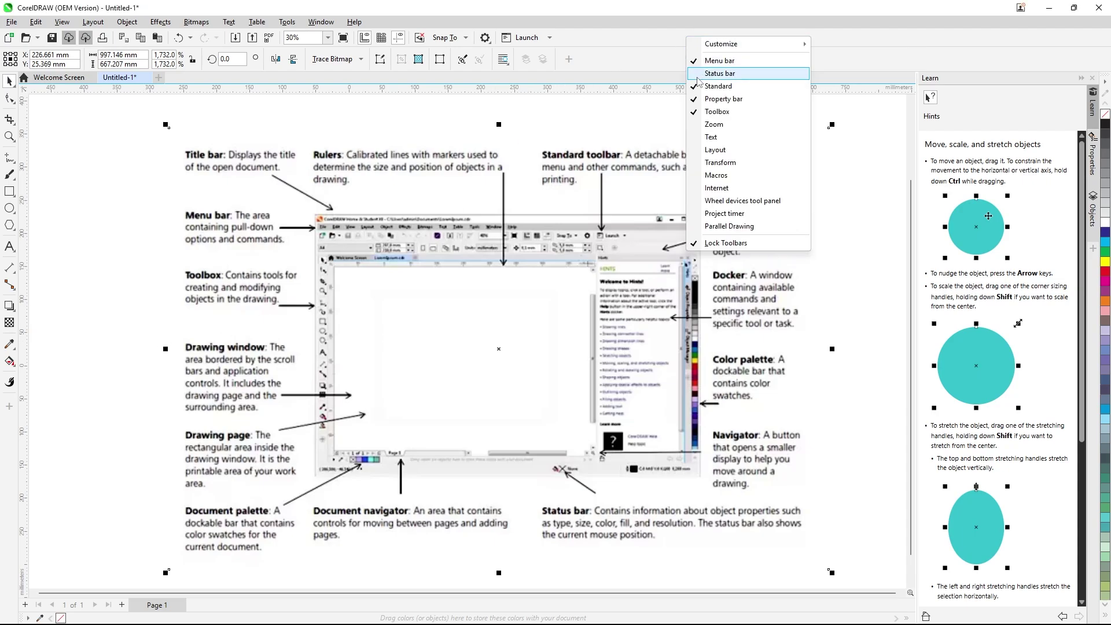
left_click(718, 74)
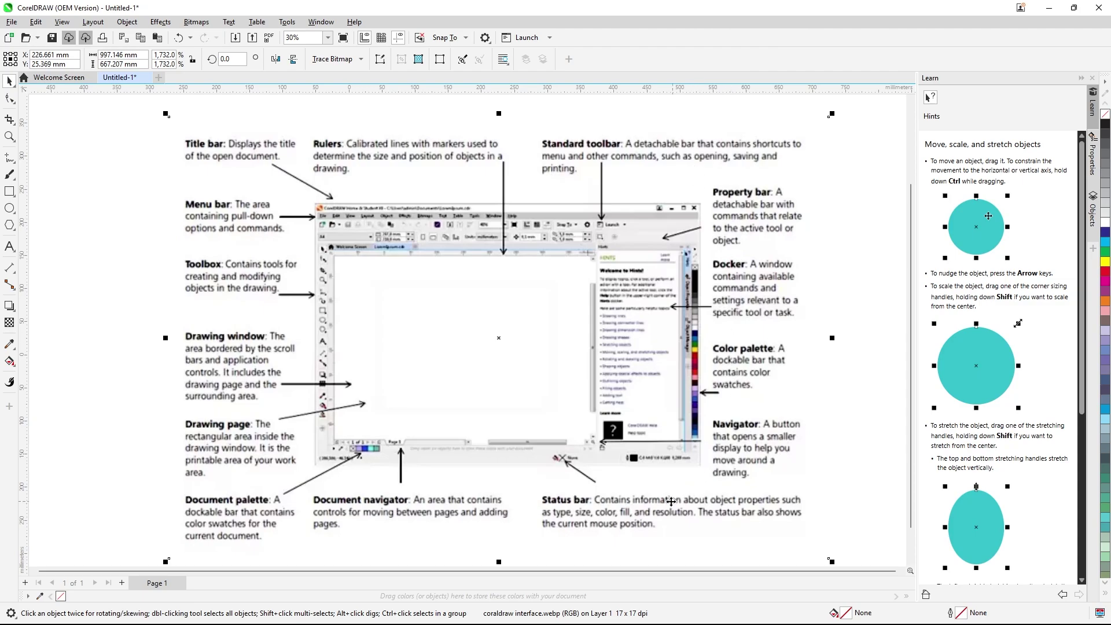
Turn the status bar's visibility off and back on once more.
scroll(816, 210, "down", 1)
scroll(816, 210, "down", 1)
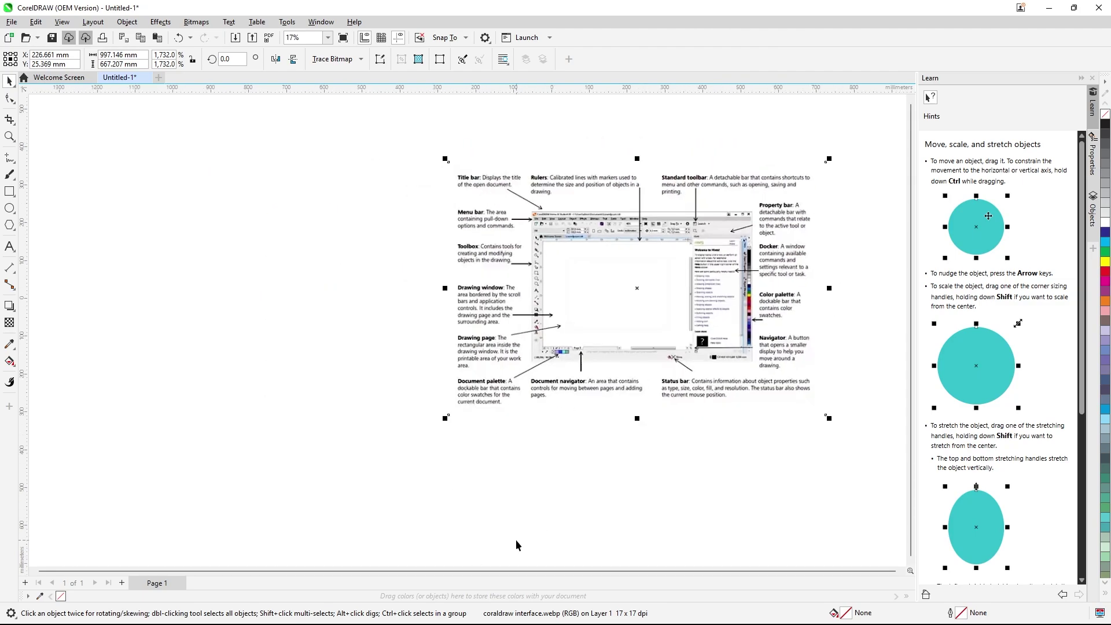
scroll(516, 540, "up", 1)
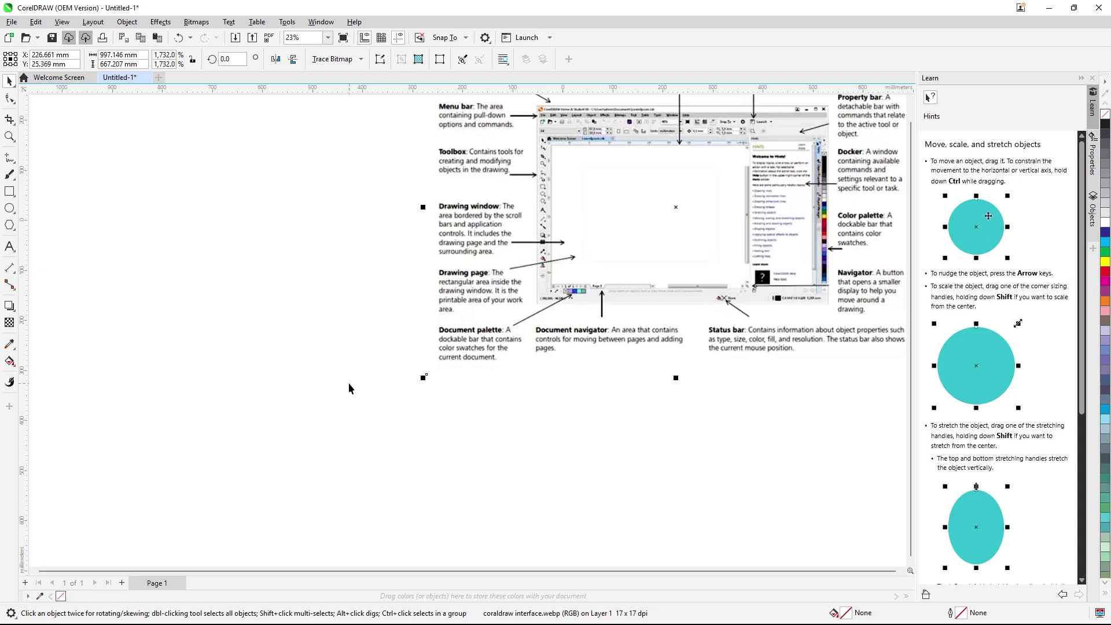
right_click(730, 67)
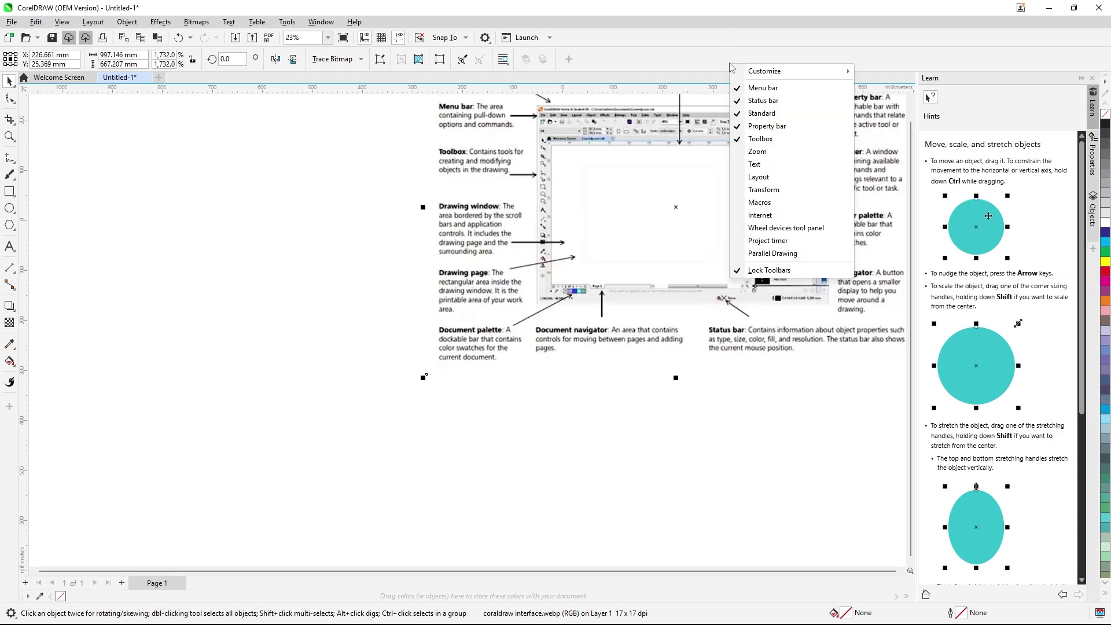
left_click(737, 101)
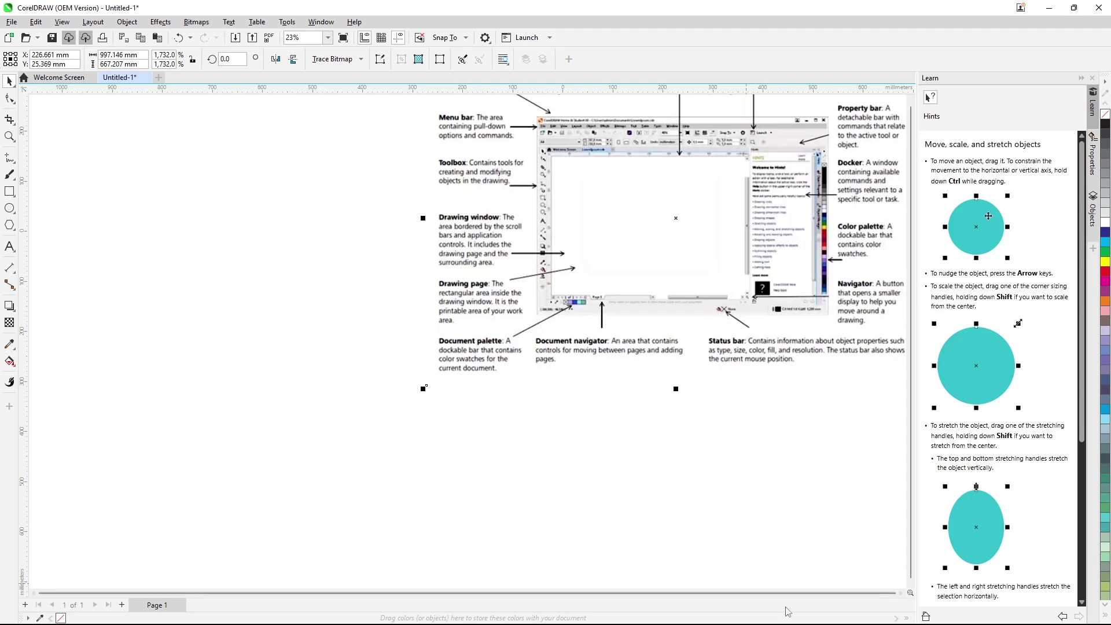
right_click(746, 50)
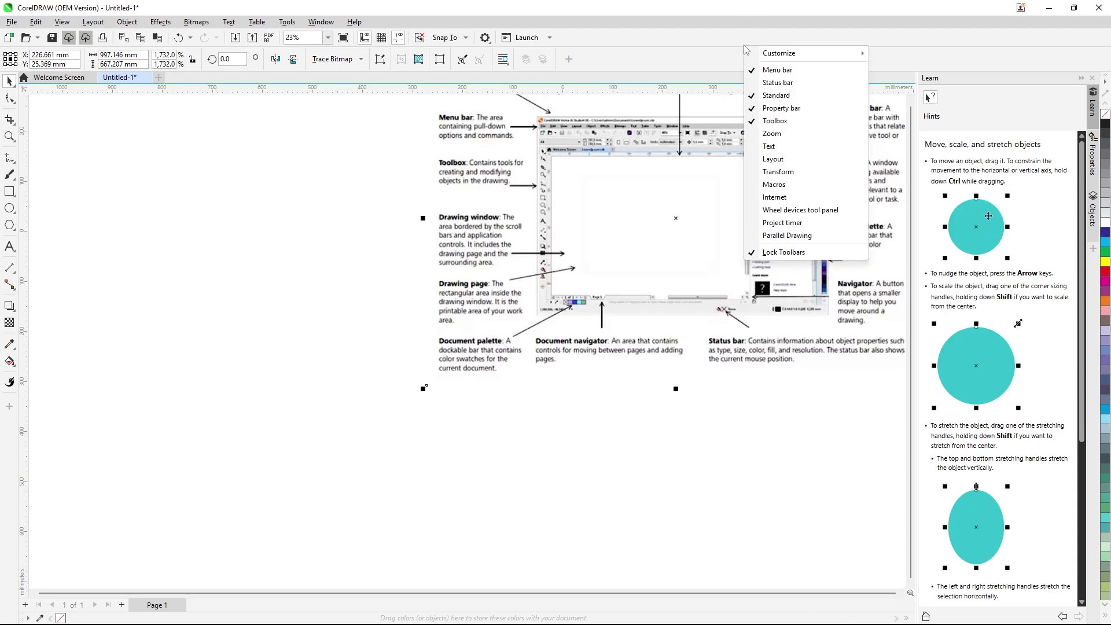
left_click(750, 88)
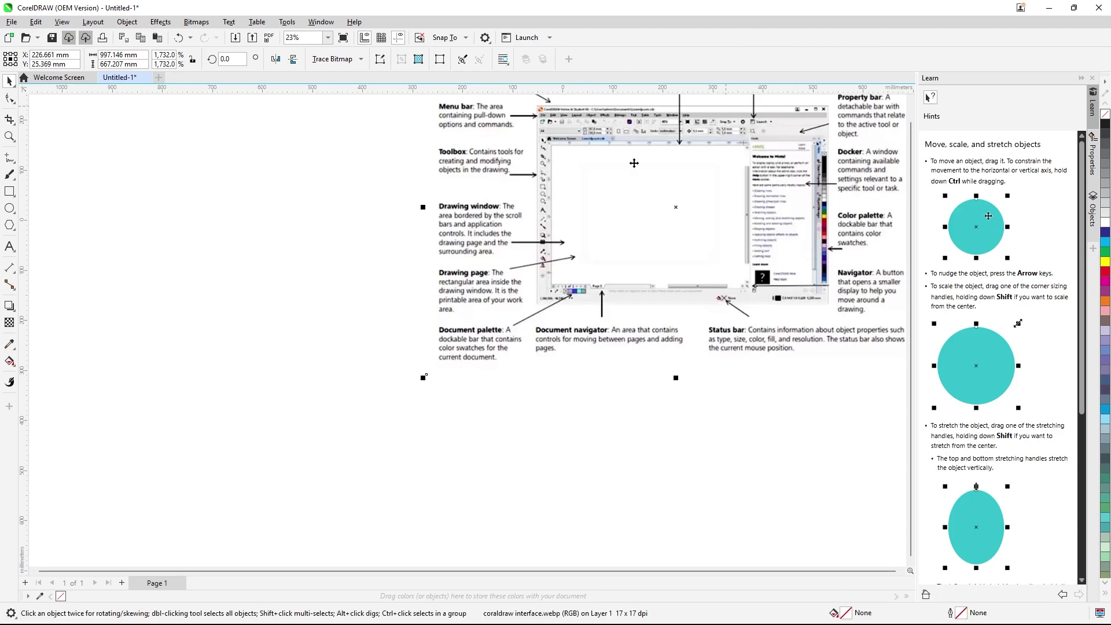
Hide the Standard toolbar from the workspace.
scroll(267, 356, "down", 1)
scroll(726, 134, "up", 2)
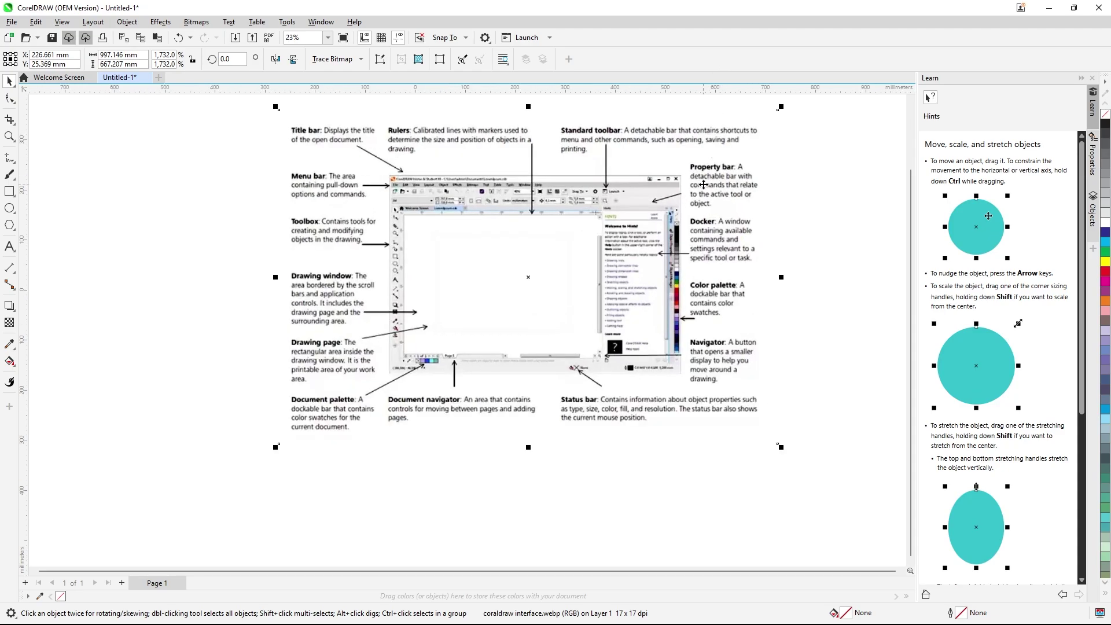
right_click(665, 42)
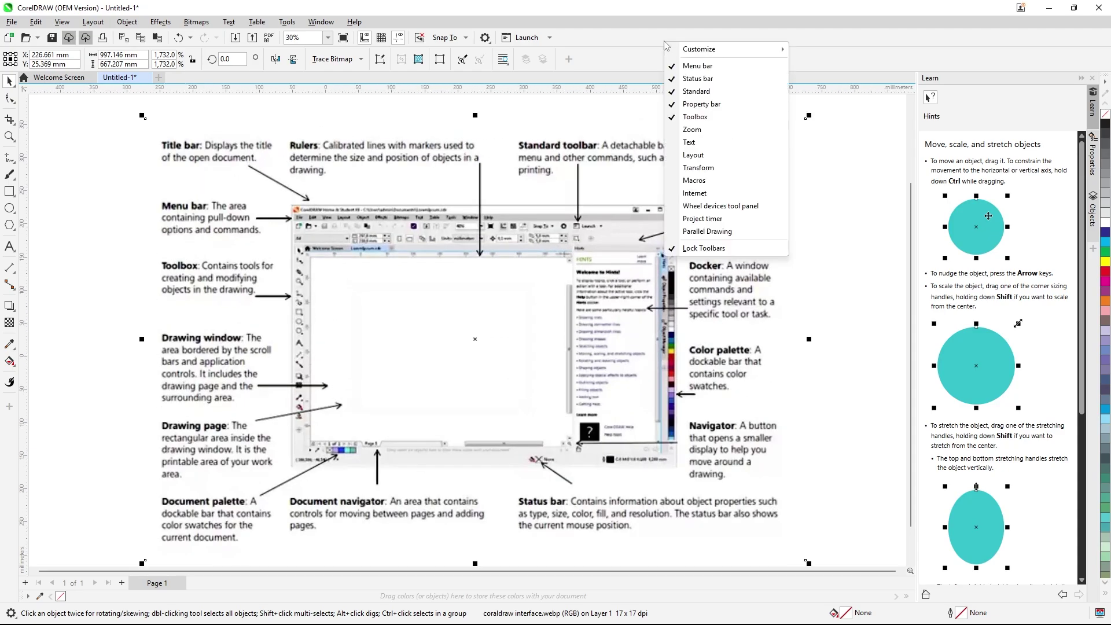
left_click(672, 92)
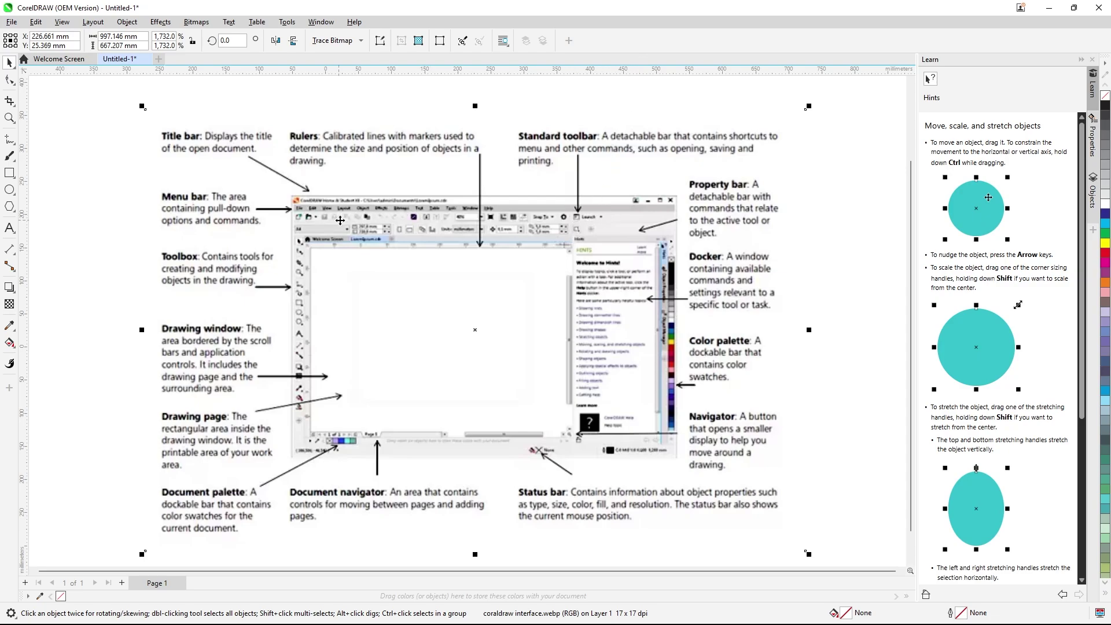
scroll(362, 214, "up", 1)
scroll(363, 214, "up", 1)
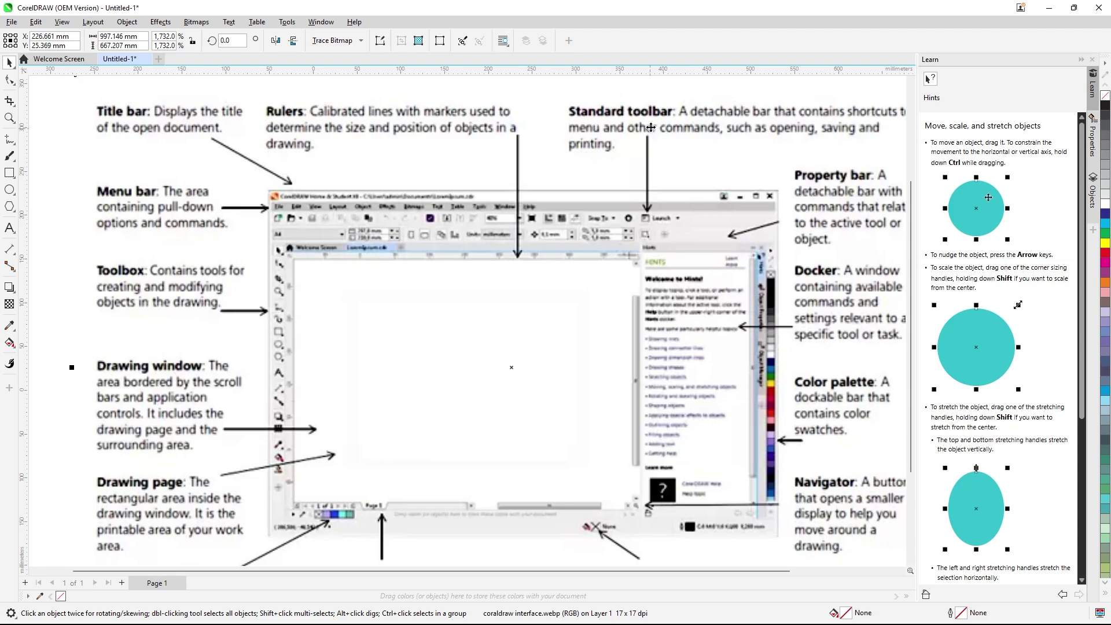
scroll(660, 123, "down", 1)
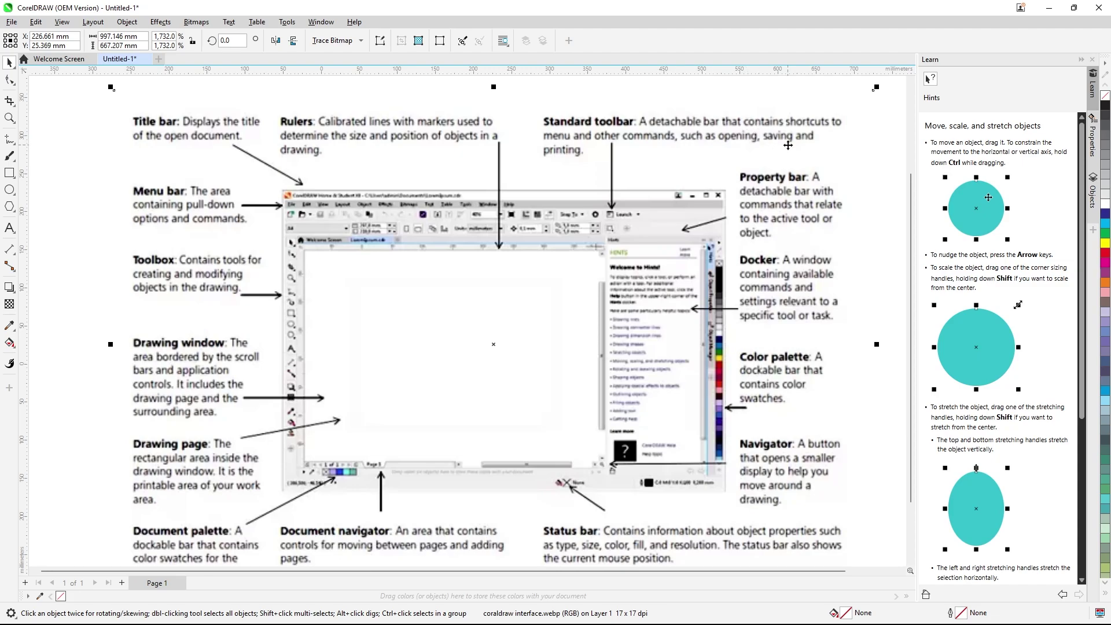
Show the Standard toolbar in the workspace again.
right_click(675, 49)
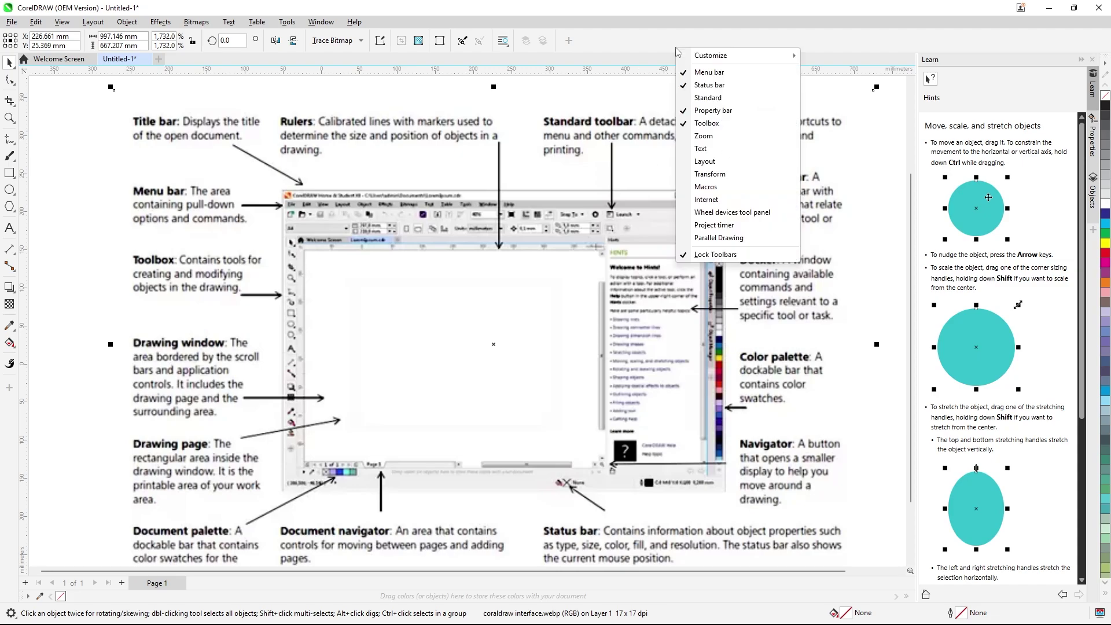
left_click(686, 100)
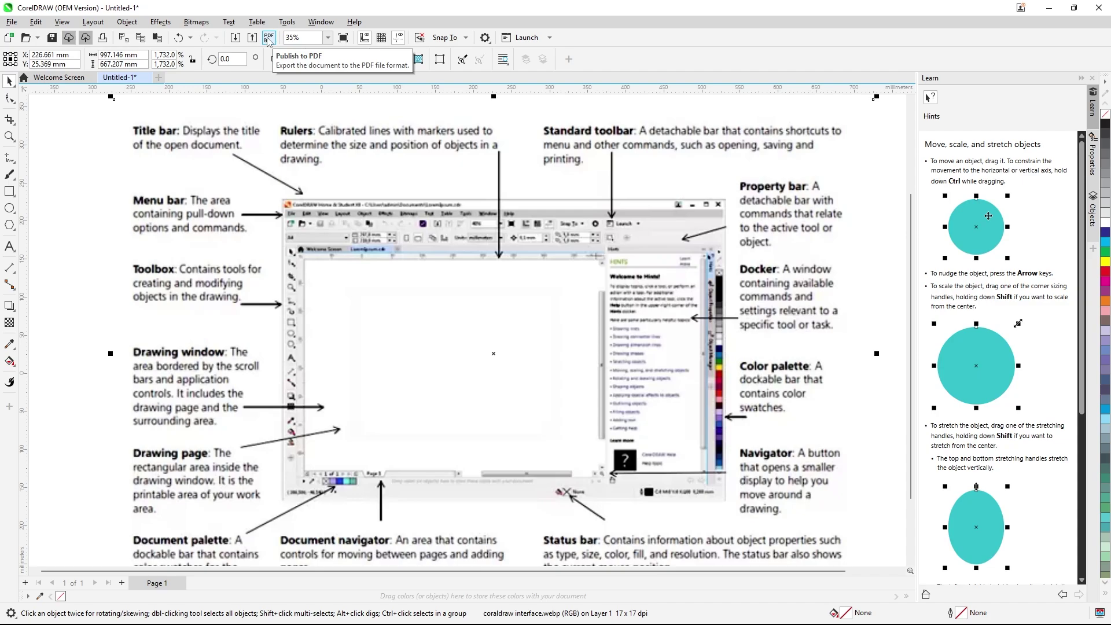
Set the zoom level of the drawing to 10%, 50% and finally 25%.
left_click(326, 38)
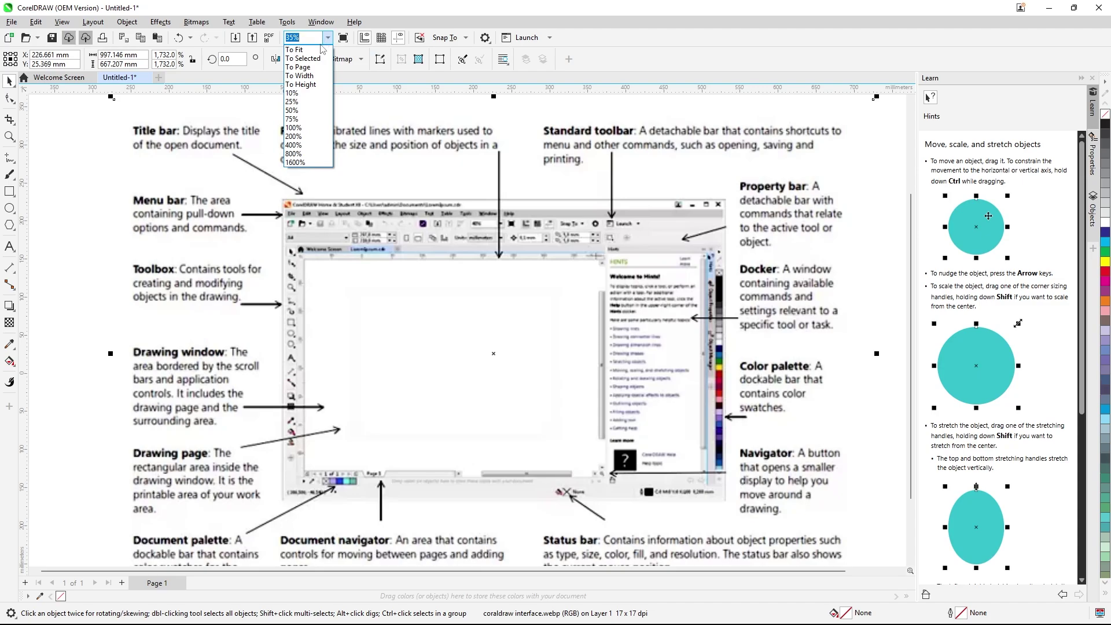
left_click(309, 93)
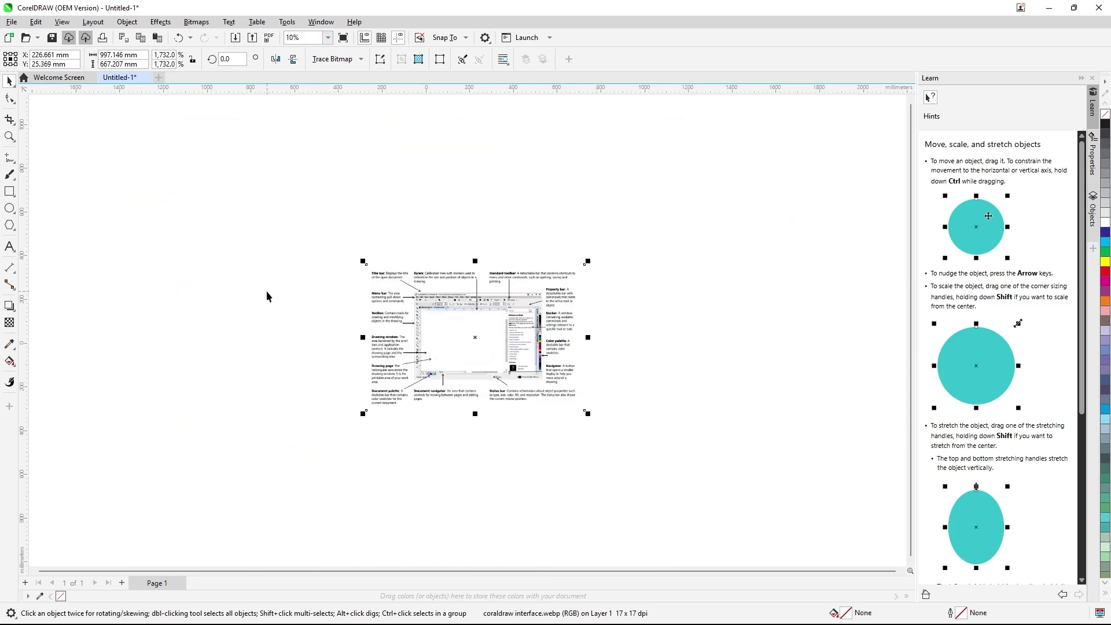
left_click(327, 38)
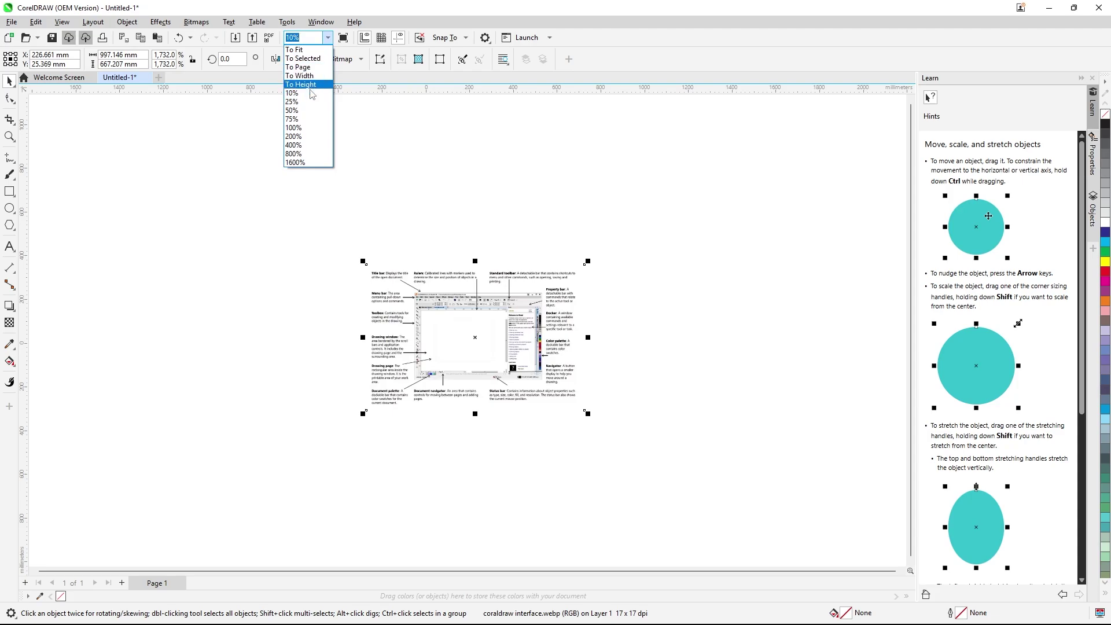
left_click(295, 110)
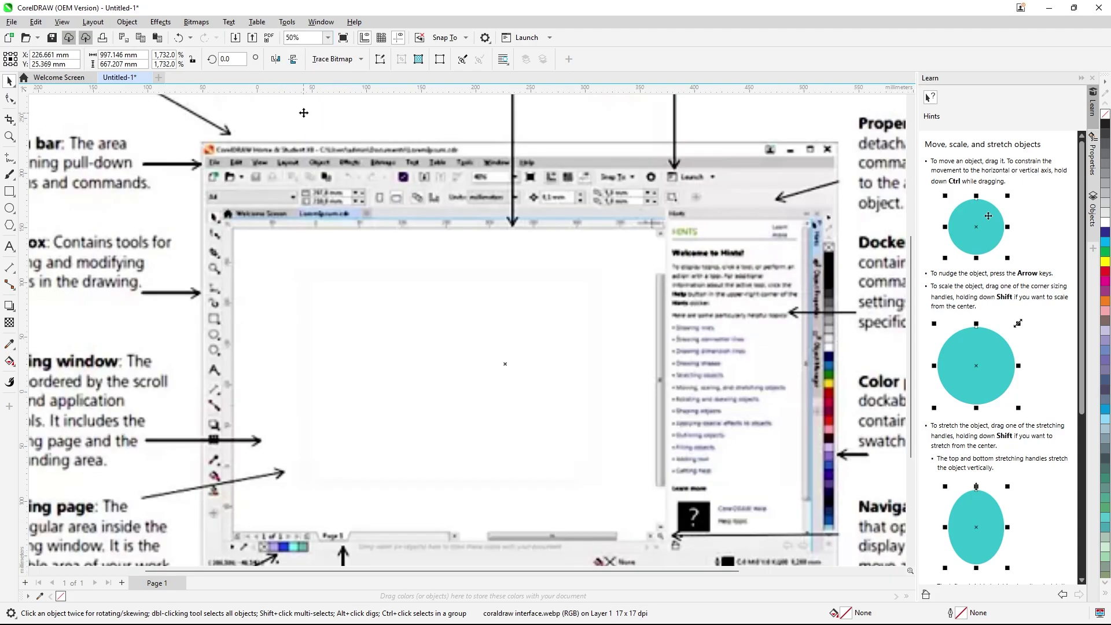
left_click(327, 38)
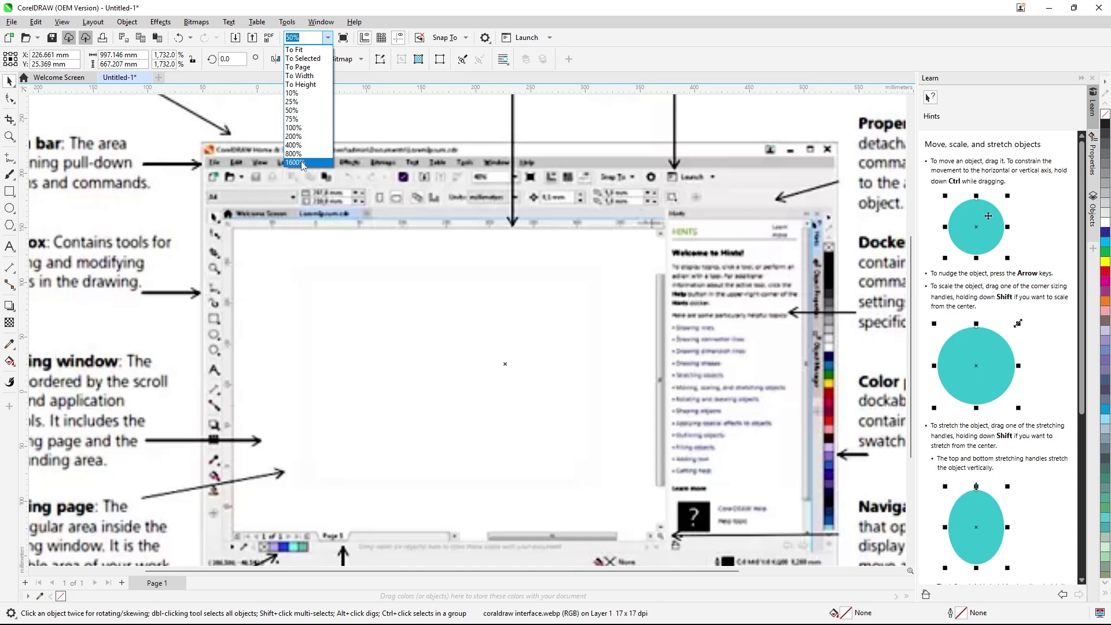
left_click(309, 103)
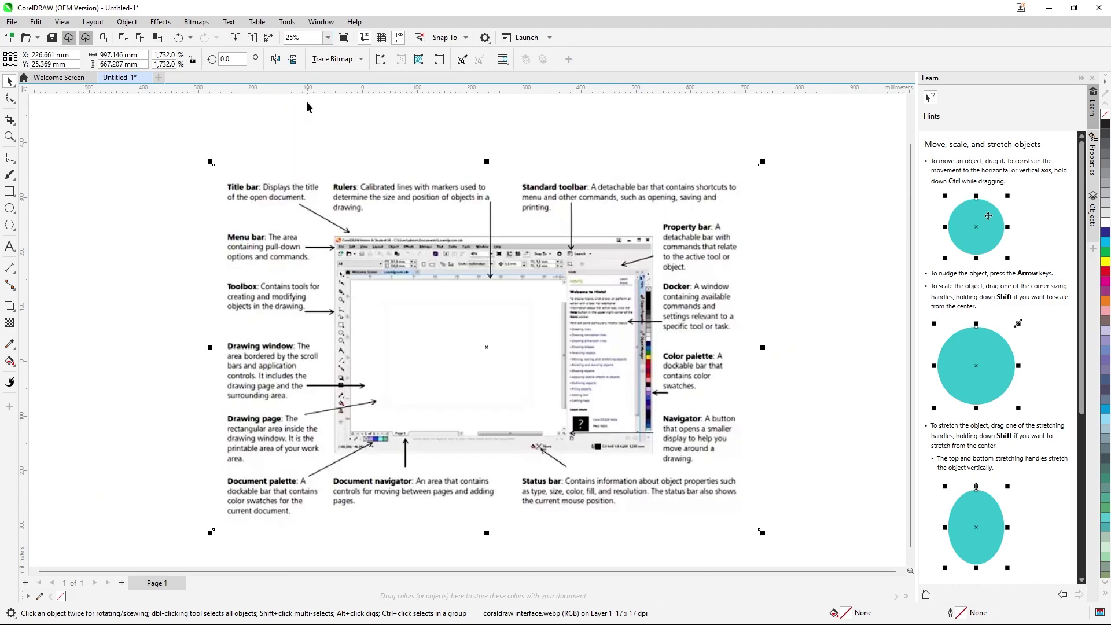
Preview the drawing full screen and return to the workspace, and hide the rulers and show them again.
left_click(343, 38)
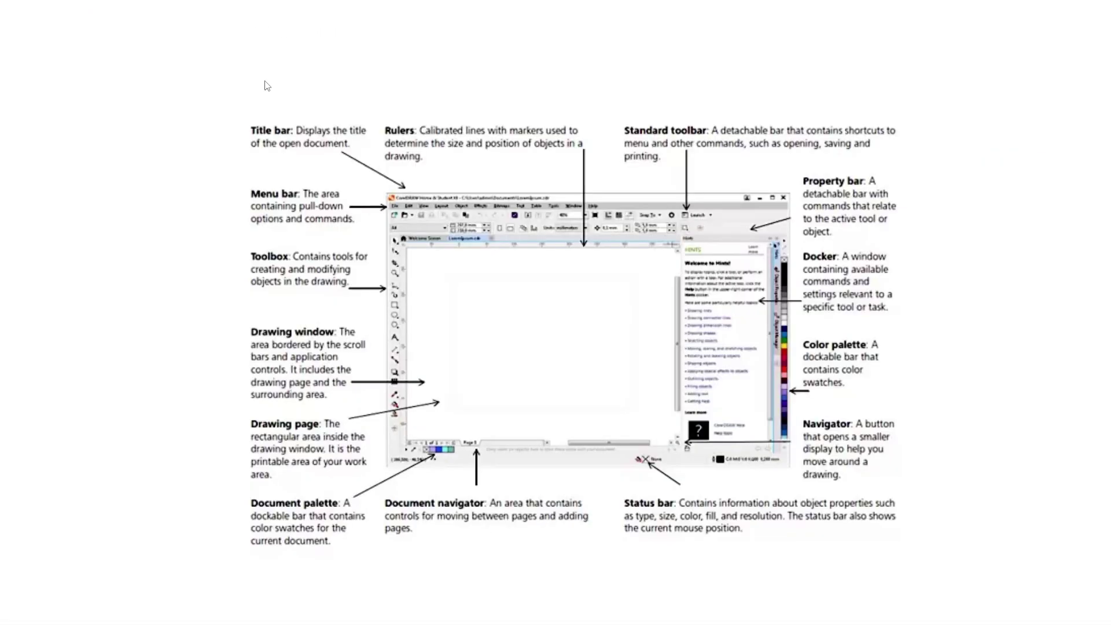
key("Escape")
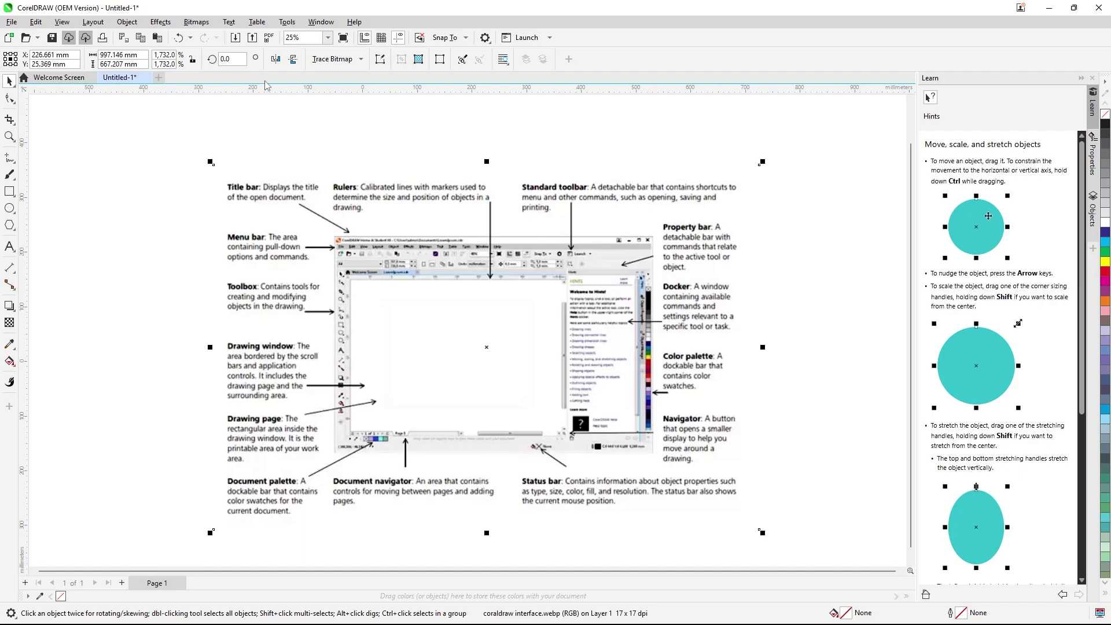
left_click(365, 39)
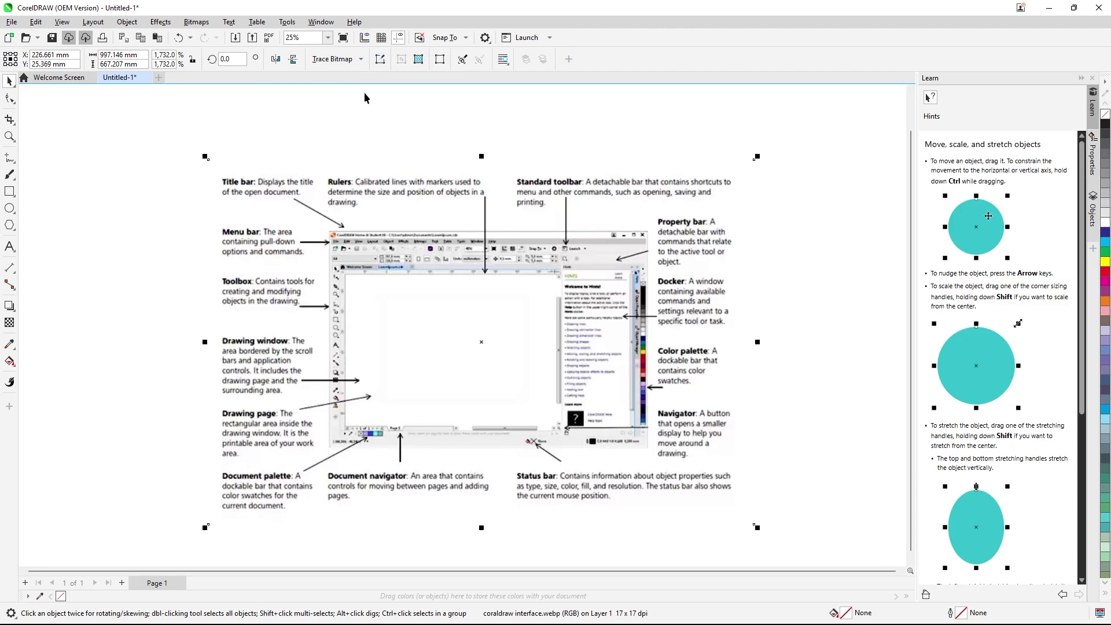
left_click(365, 39)
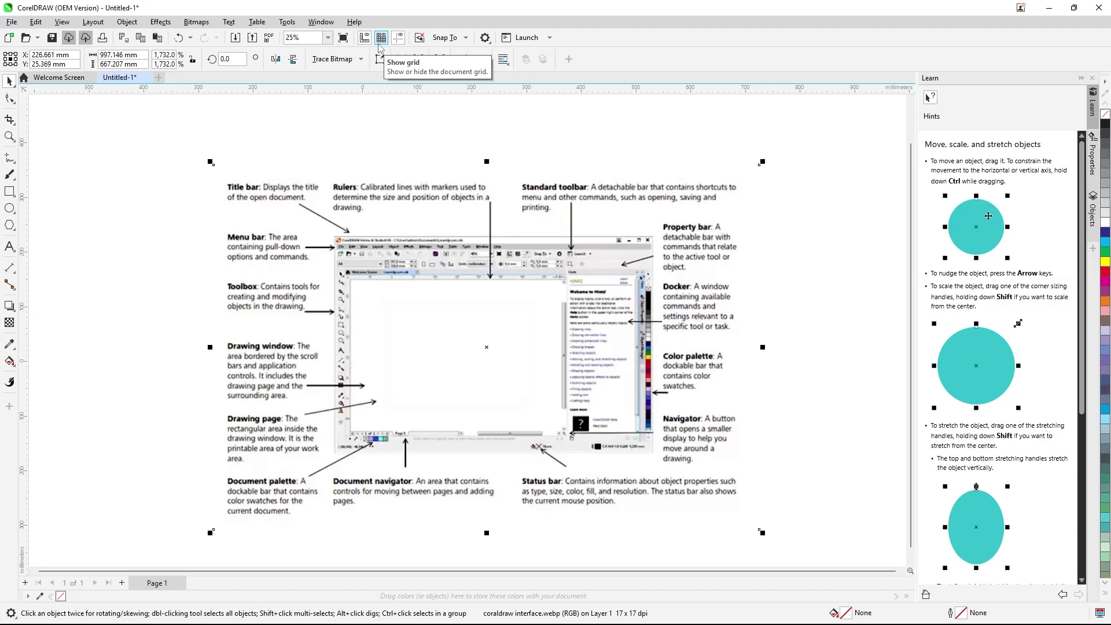
Show the document grid, examine its spacing at different magnifications above the reference image, and hide it again.
left_click(380, 43)
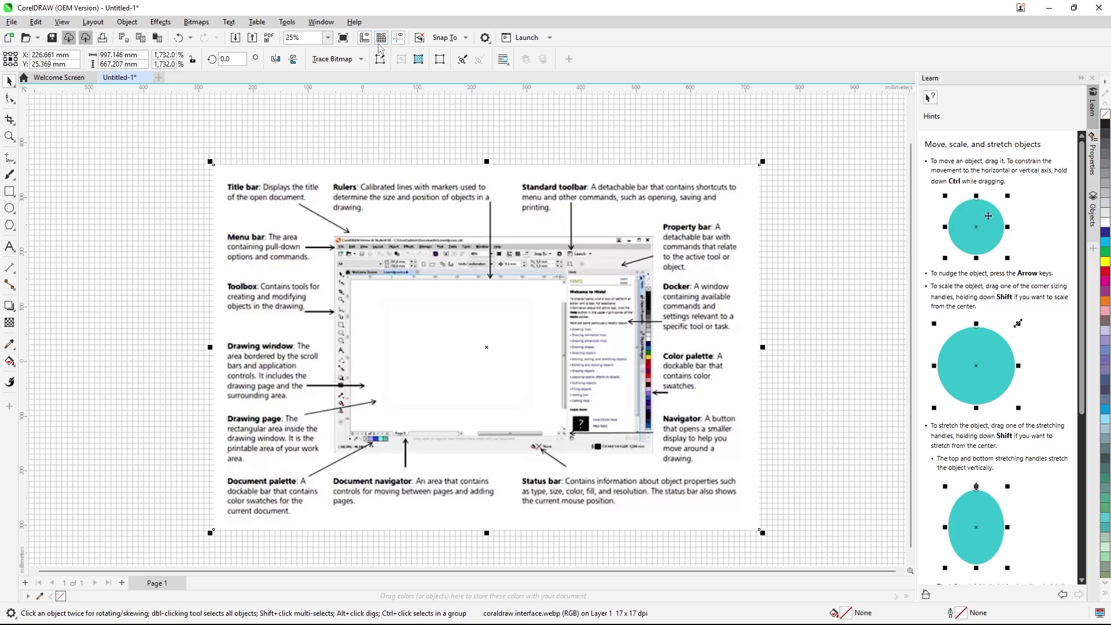
scroll(377, 139, "up", 4)
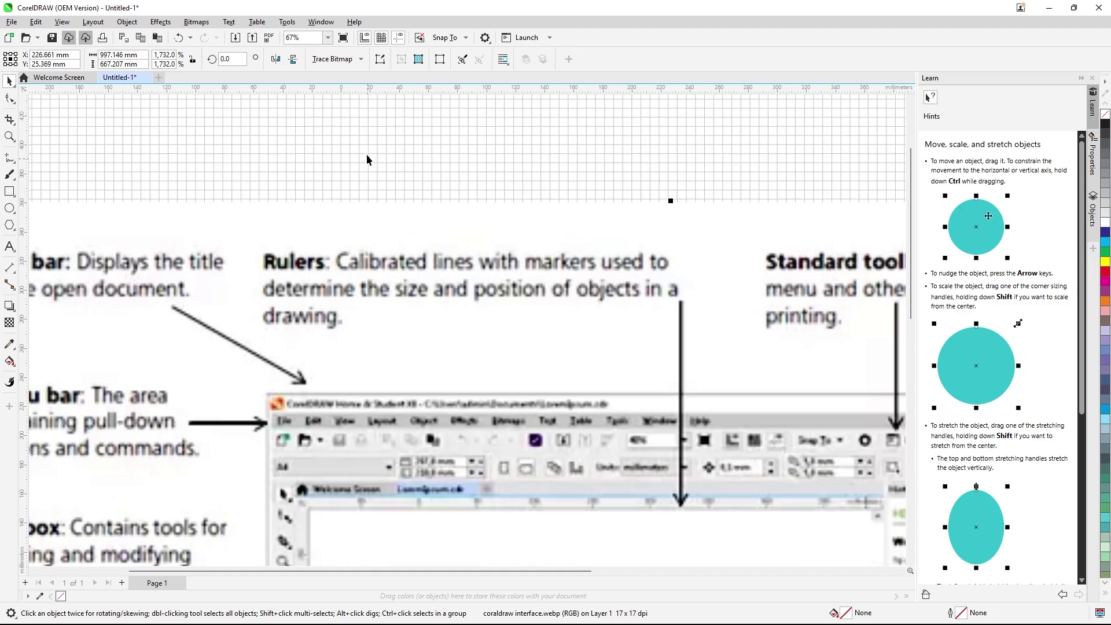
scroll(370, 147, "down", 1)
scroll(380, 142, "down", 2)
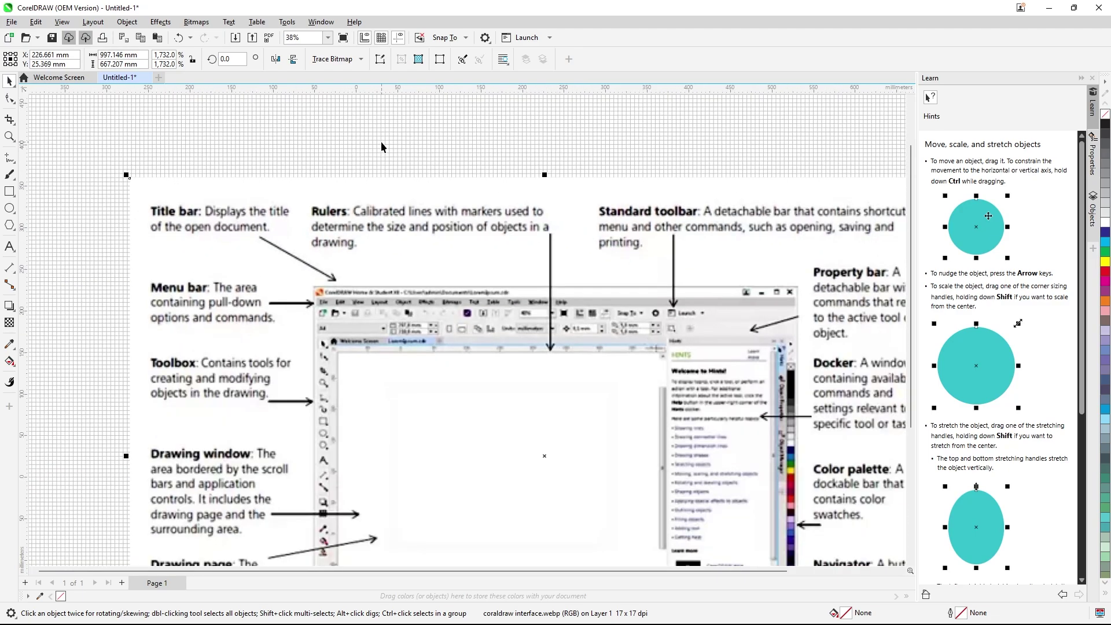
scroll(365, 139, "up", 3)
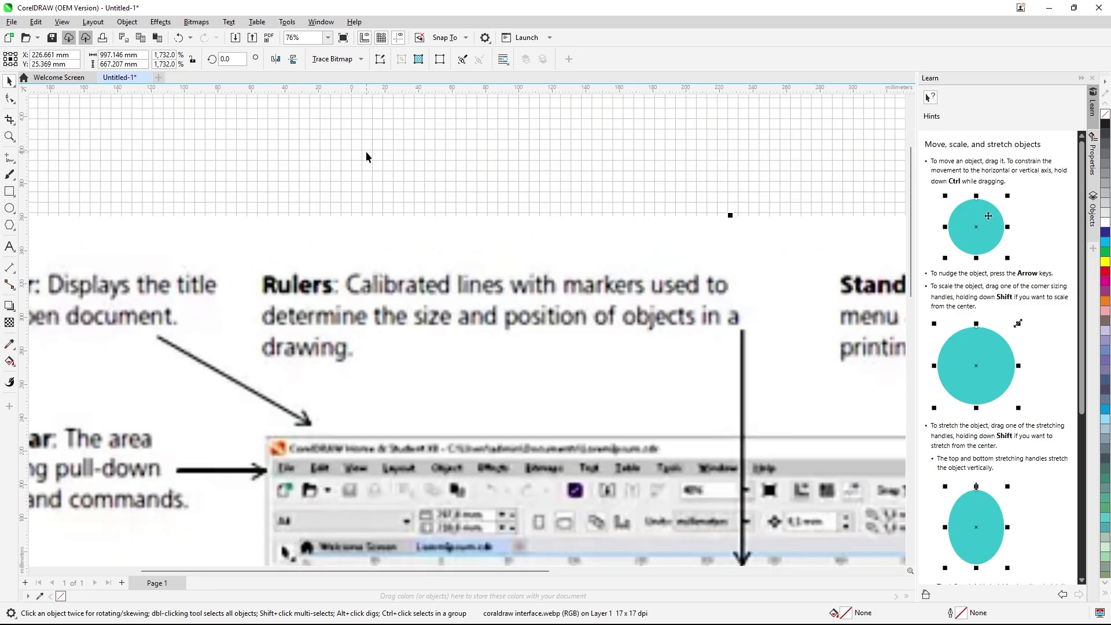
scroll(370, 152, "down", 1)
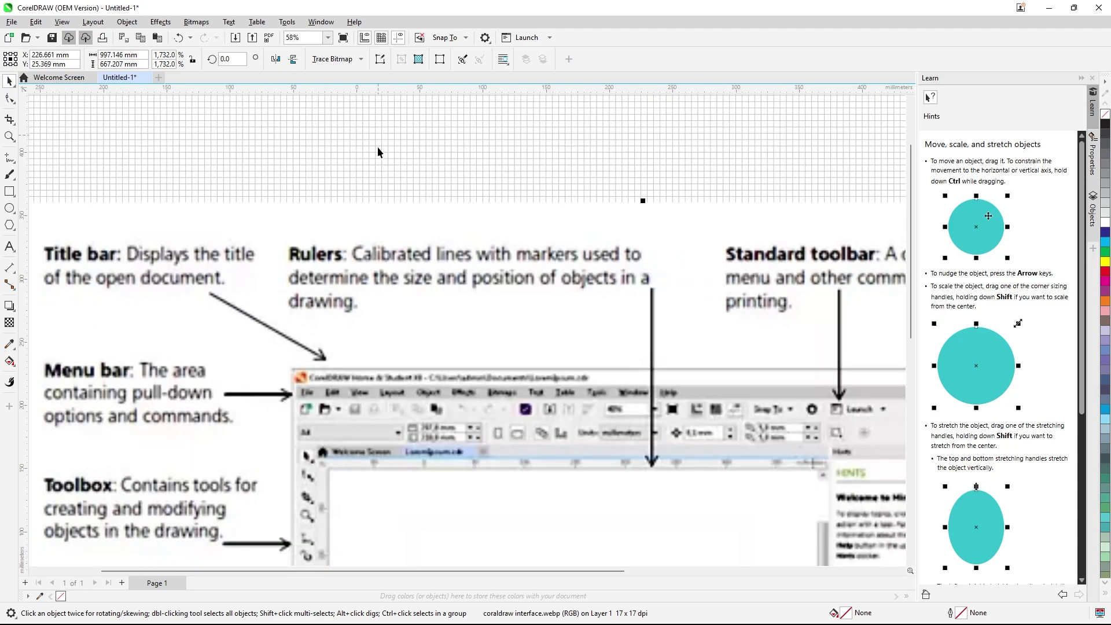
scroll(384, 213, "down", 1)
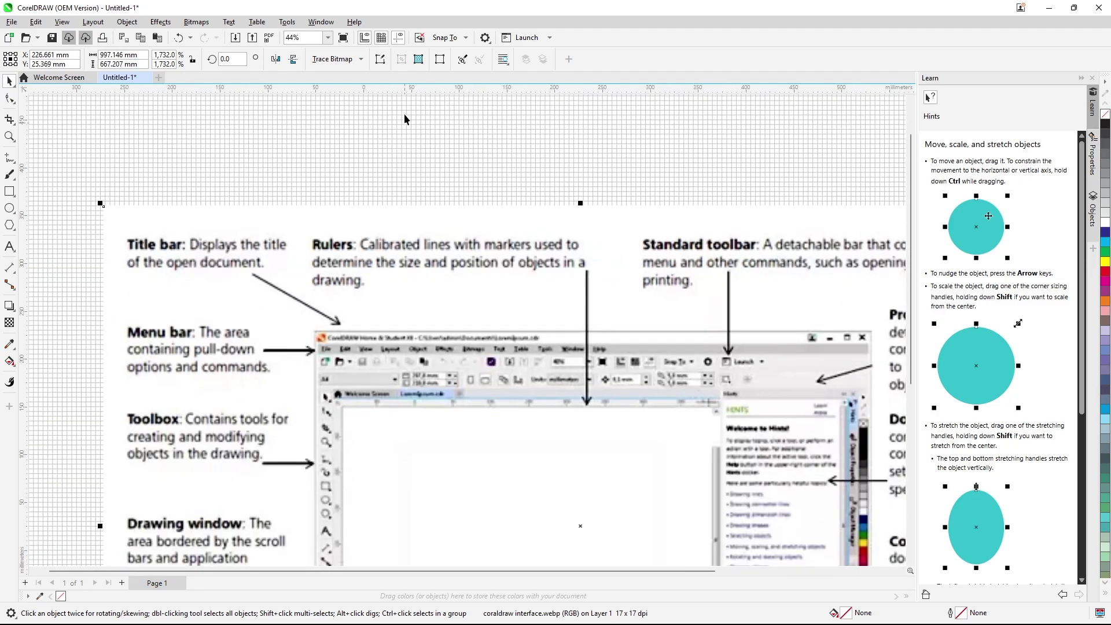
left_click(381, 39)
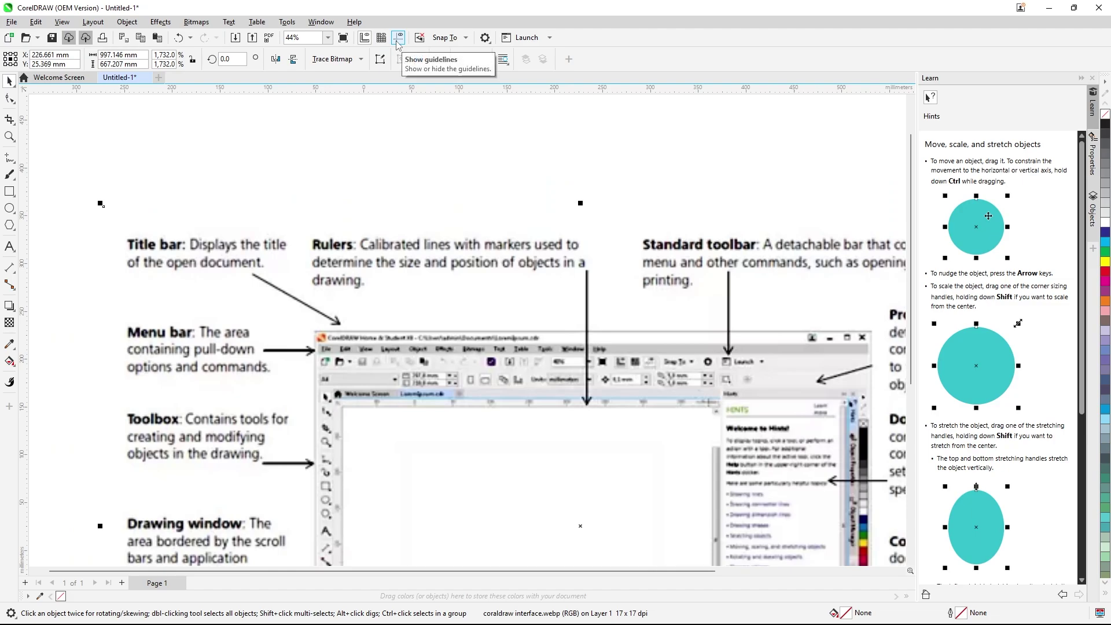
Turn off the display of guidelines, and toggle Snap Off on and back off.
left_click(399, 40)
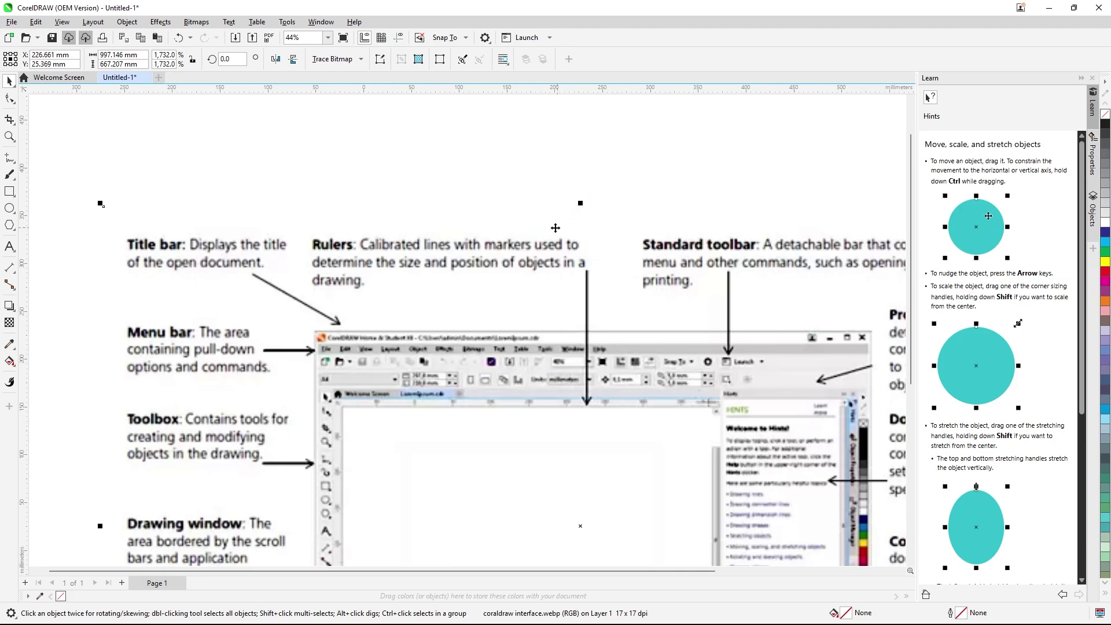
left_click(419, 38)
left_click(419, 41)
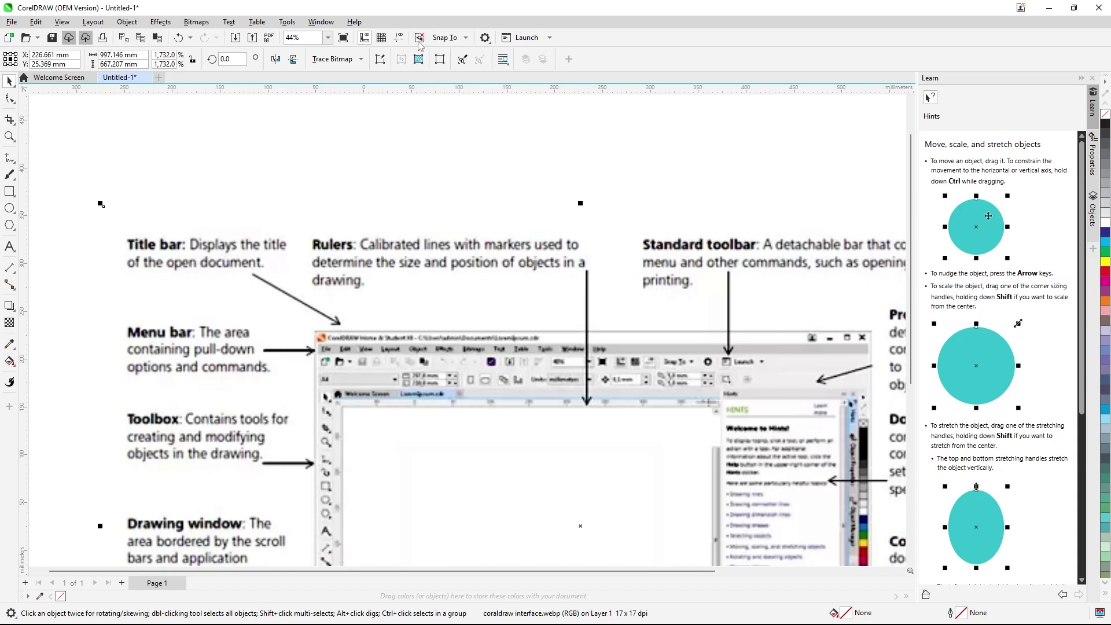
Review the available Snap To targets without changing any of them.
left_click(467, 39)
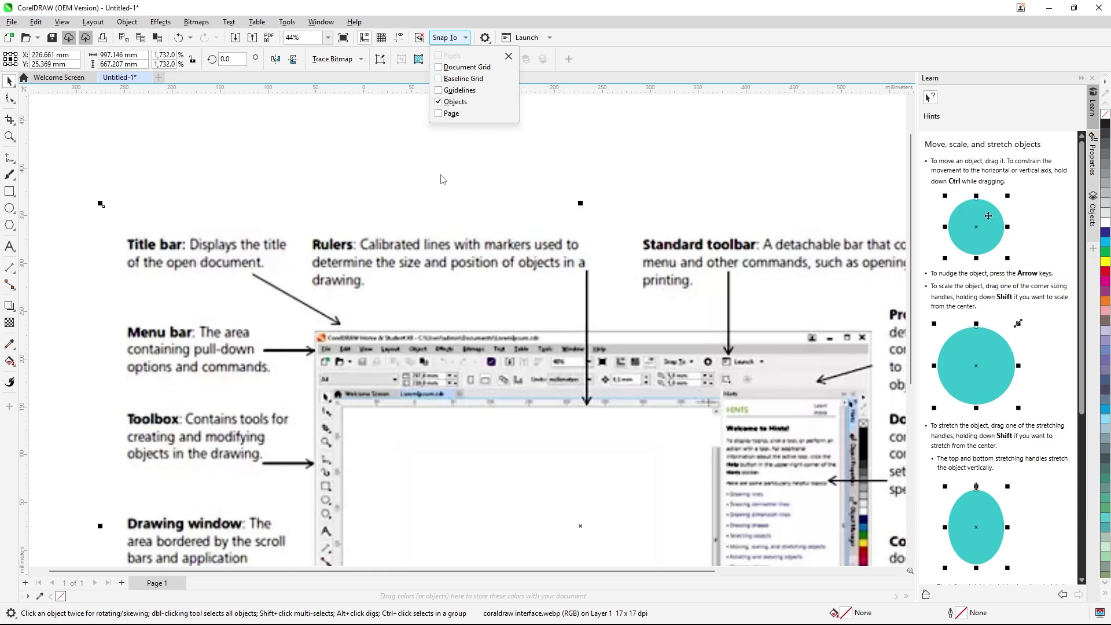
left_click(498, 172)
Review the Appearance, Command Bars and Color Palette customization options, and close the options without saving changes.
left_click(484, 38)
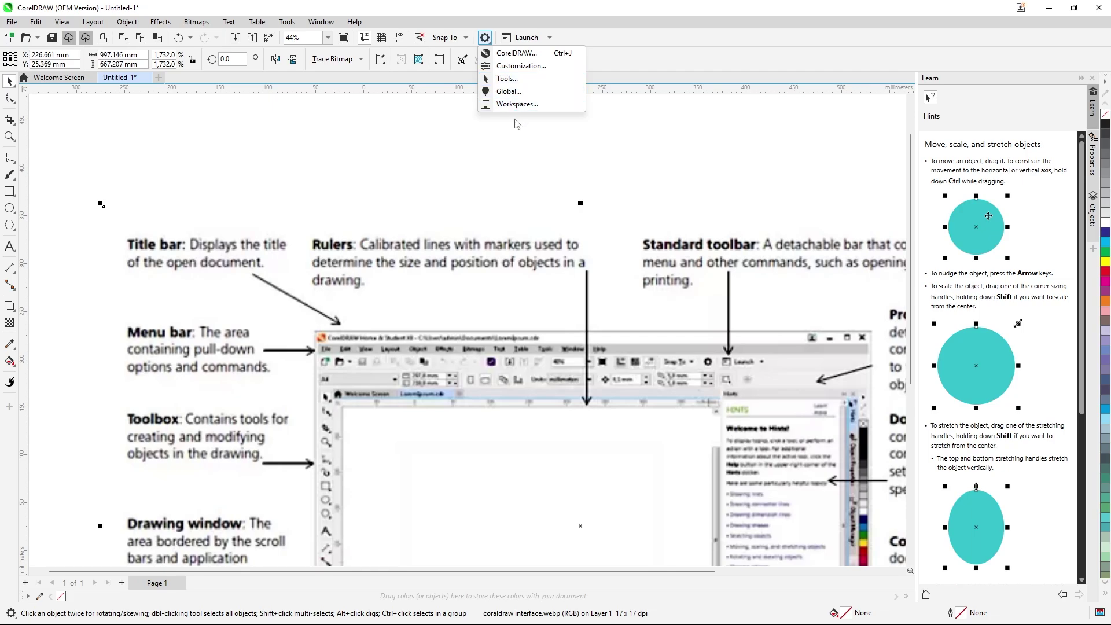
left_click(516, 46)
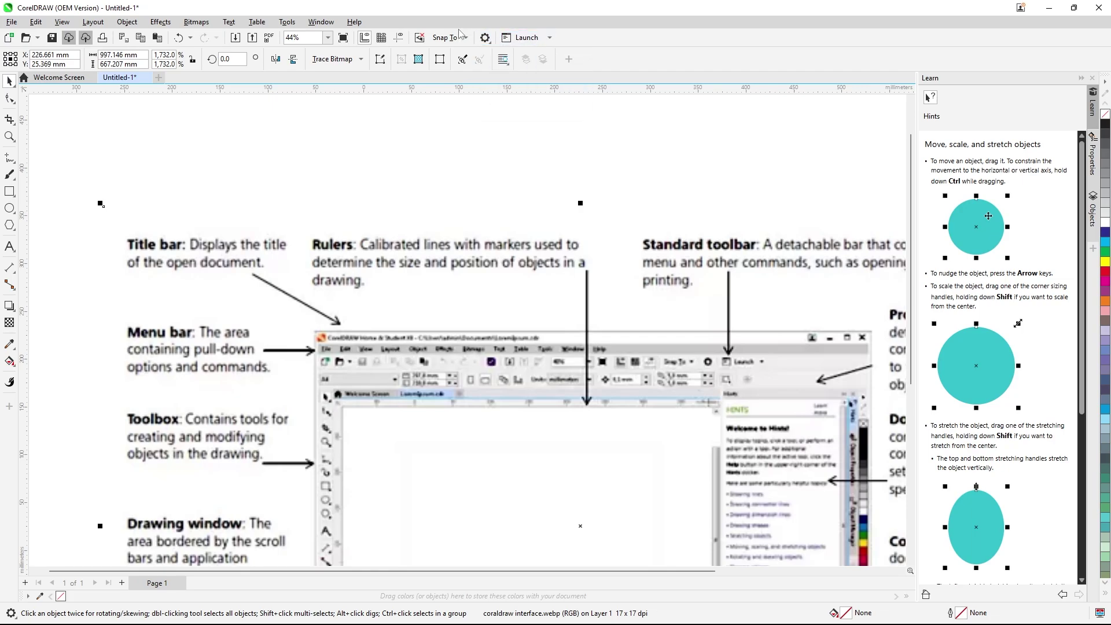
left_click(484, 37)
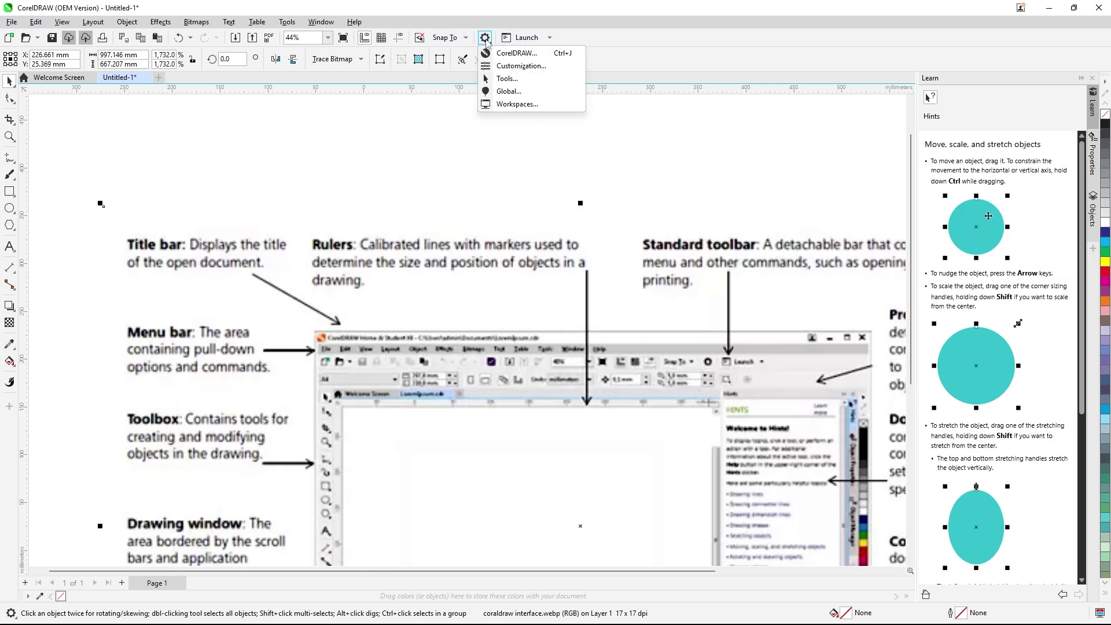
left_click(512, 68)
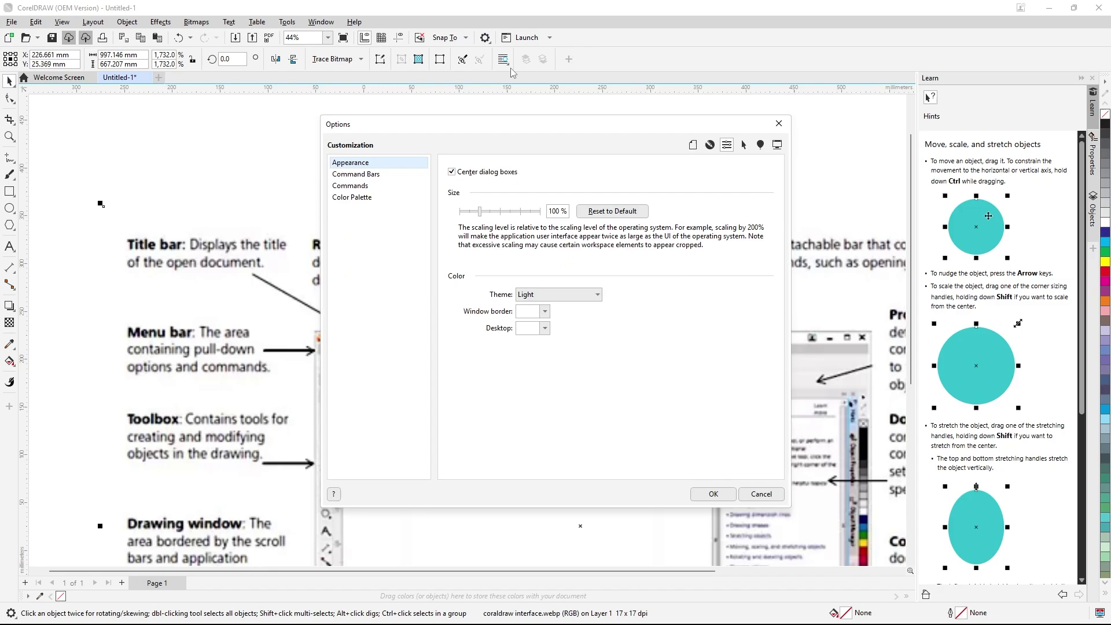
left_click(362, 175)
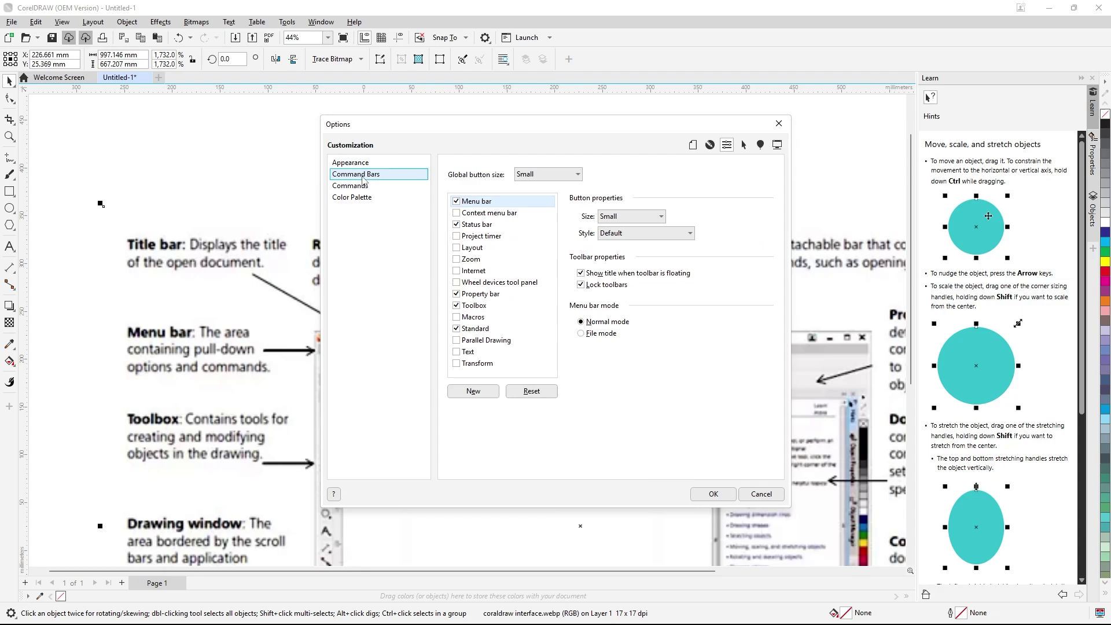
left_click(362, 186)
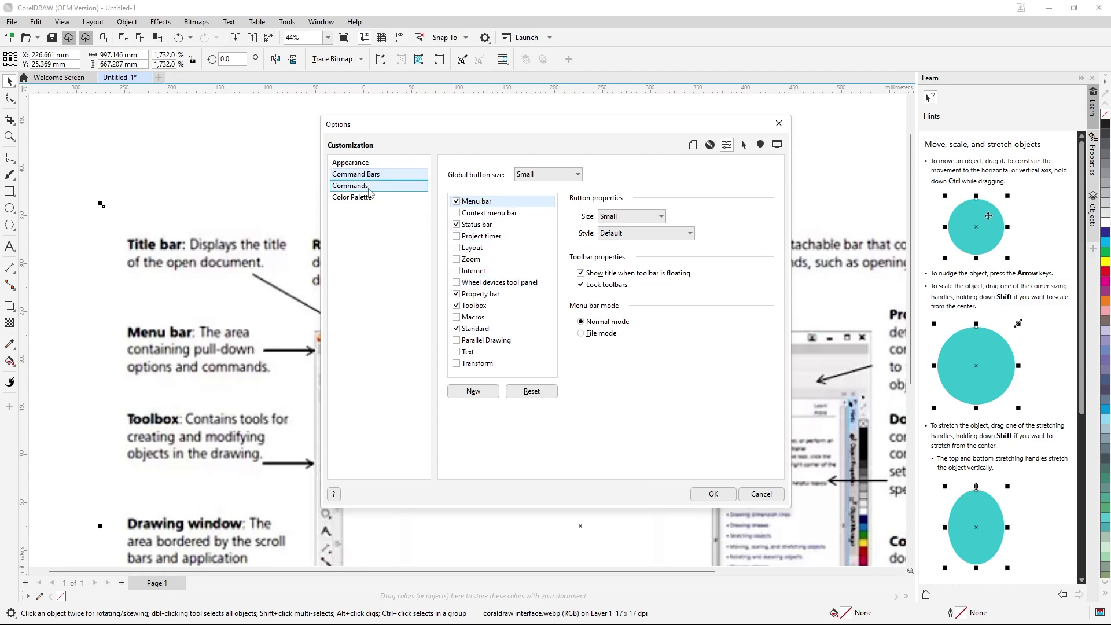
left_click(367, 200)
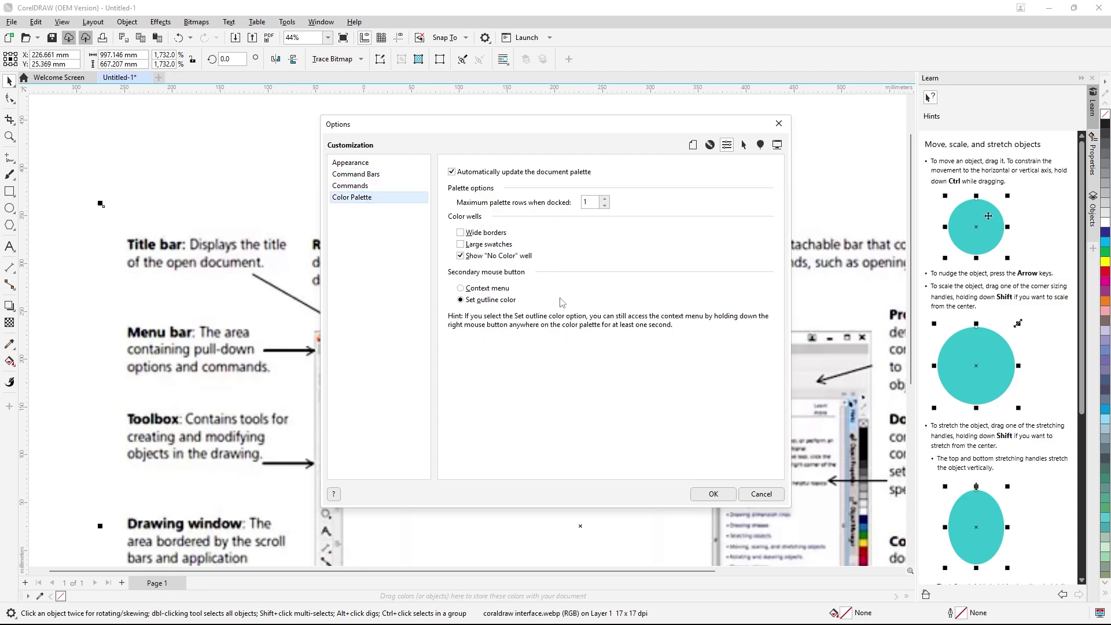
left_click(763, 495)
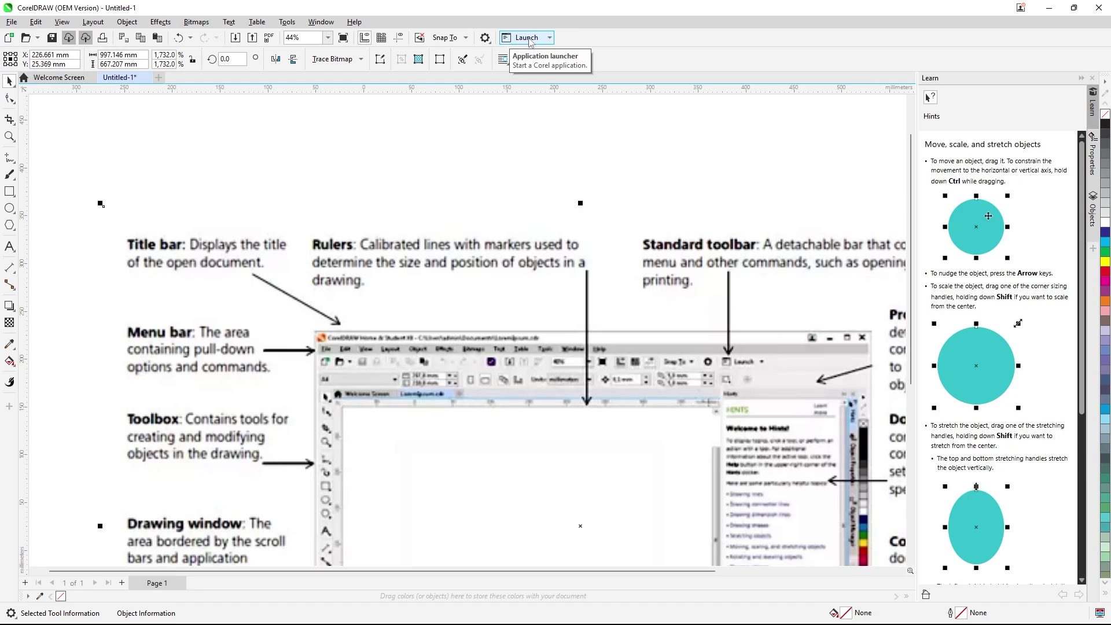
Review the Corel applications offered by the application launcher and the list of toolbars that can be shown.
left_click(550, 38)
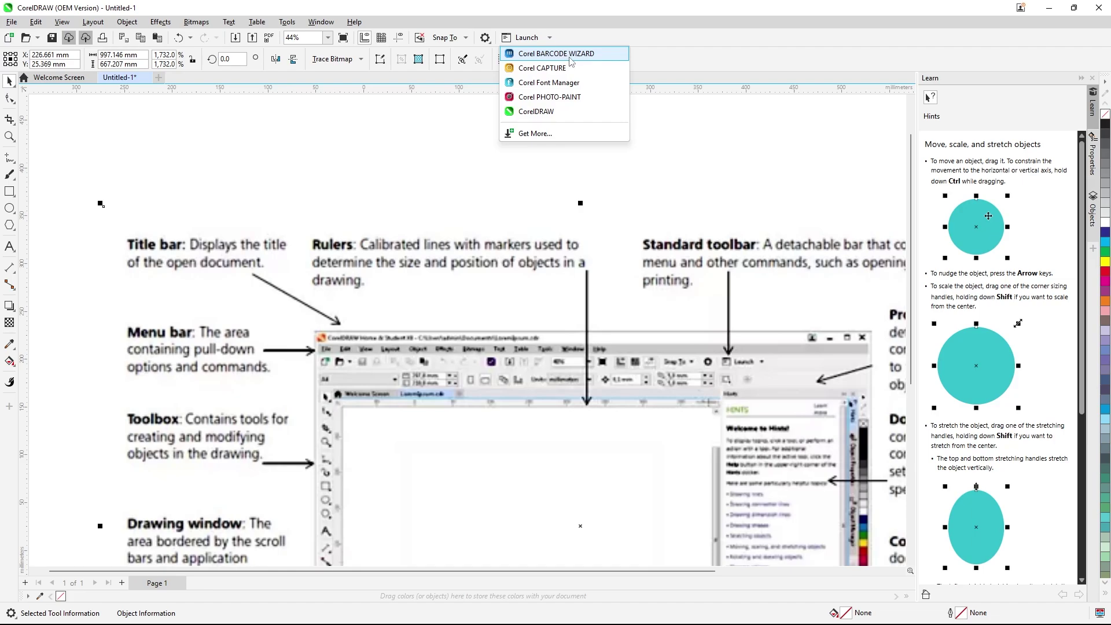
left_click(658, 64)
right_click(655, 54)
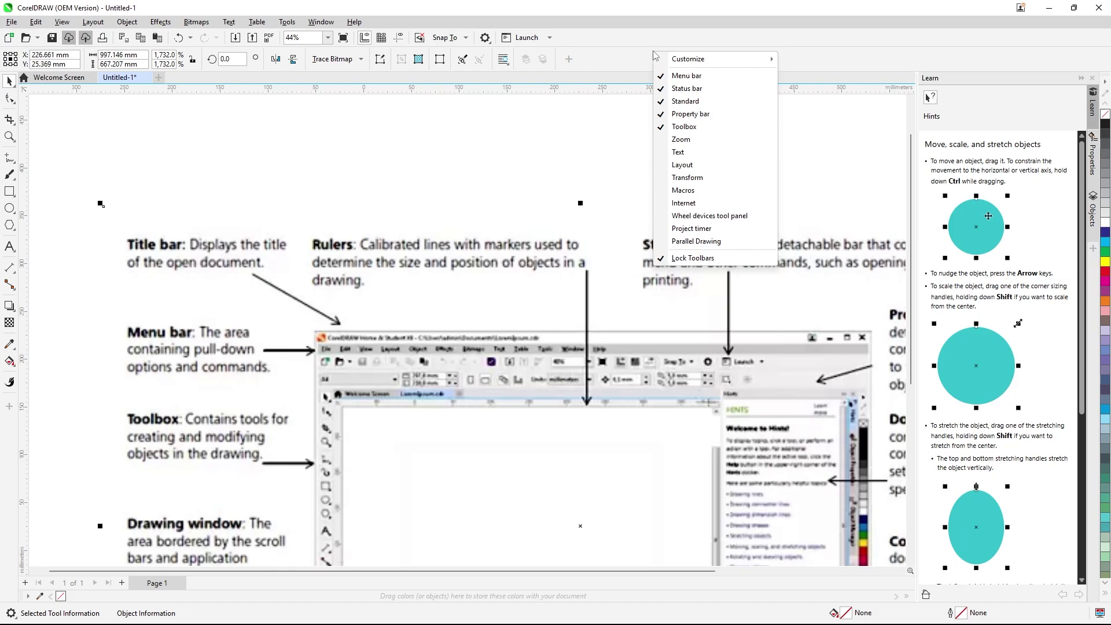
Activate the Shape, Crop and Zoom tools one after another to see each tool's property bar options.
left_click(10, 101)
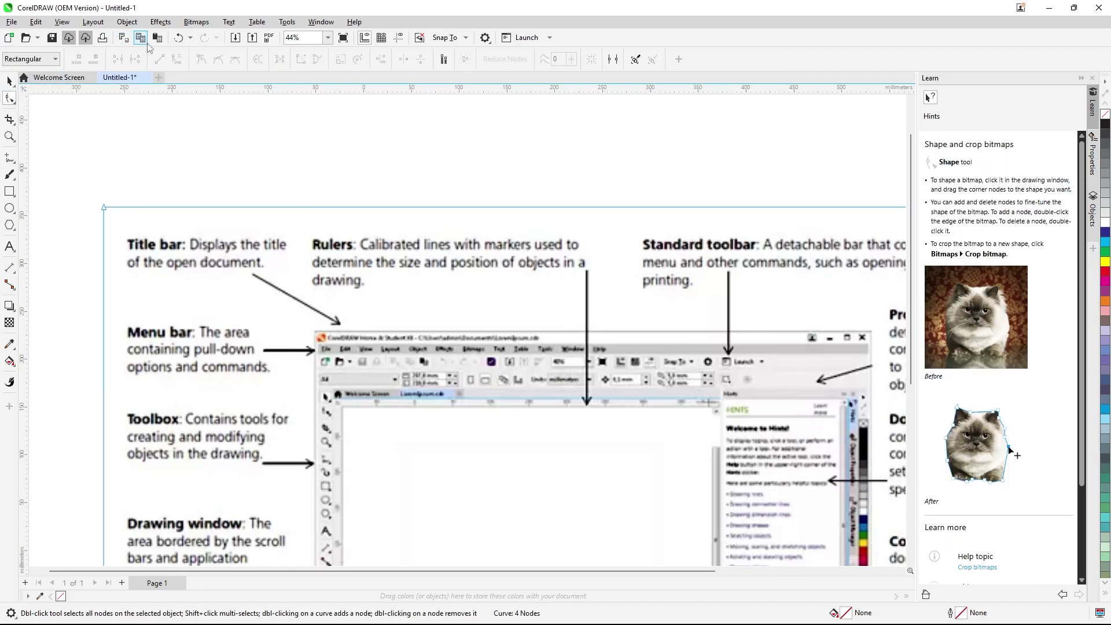
left_click(9, 120)
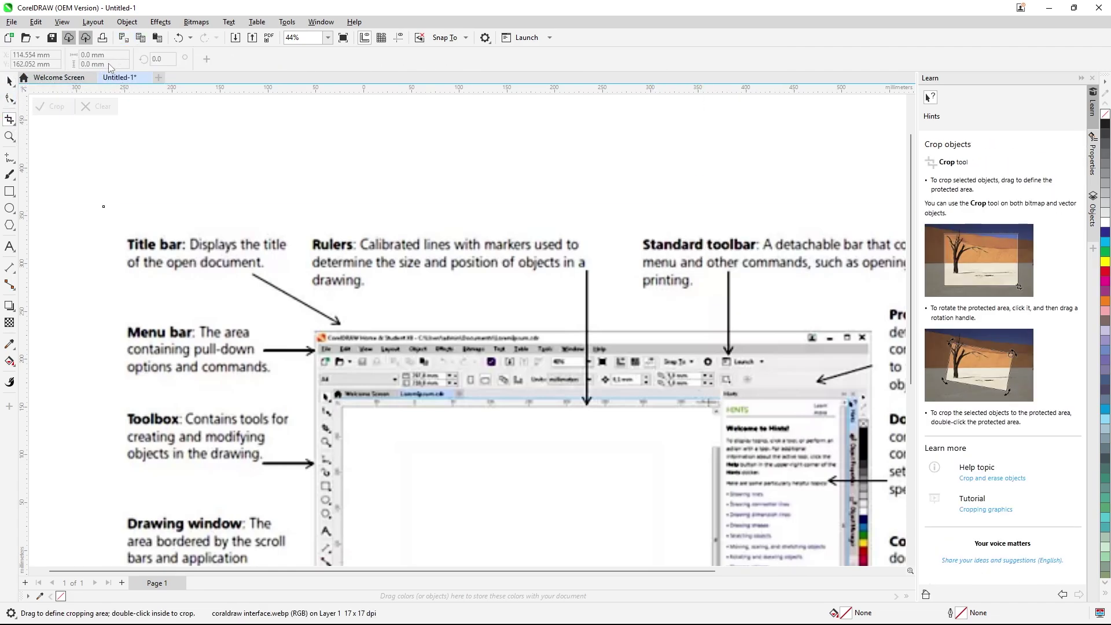
left_click(10, 136)
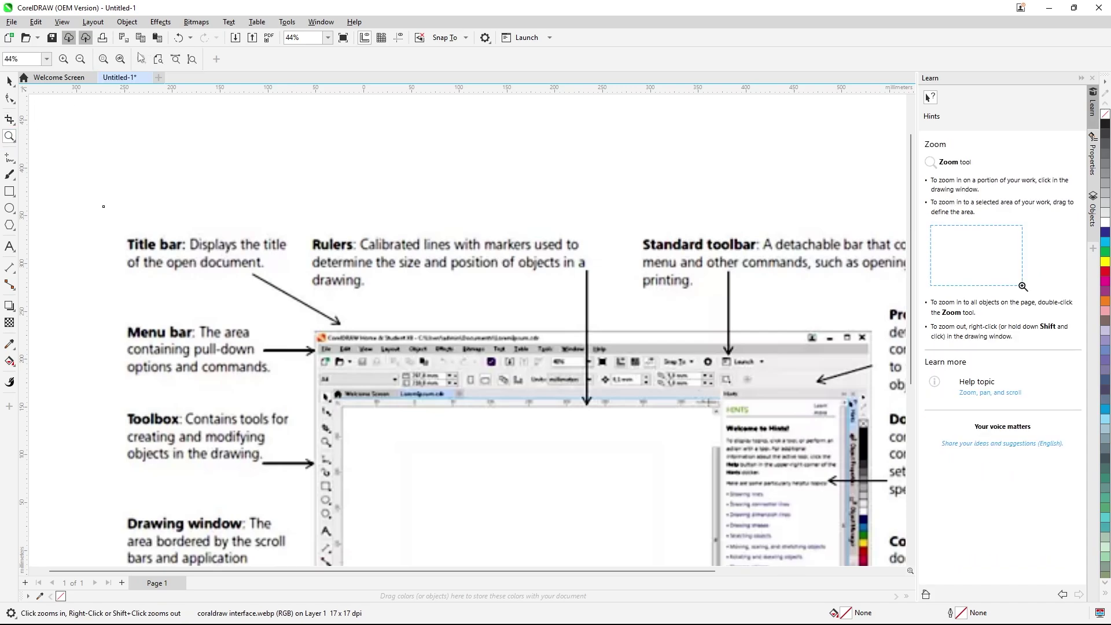
Activate the Pick tool, hide the property bar and show it again.
left_click(10, 81)
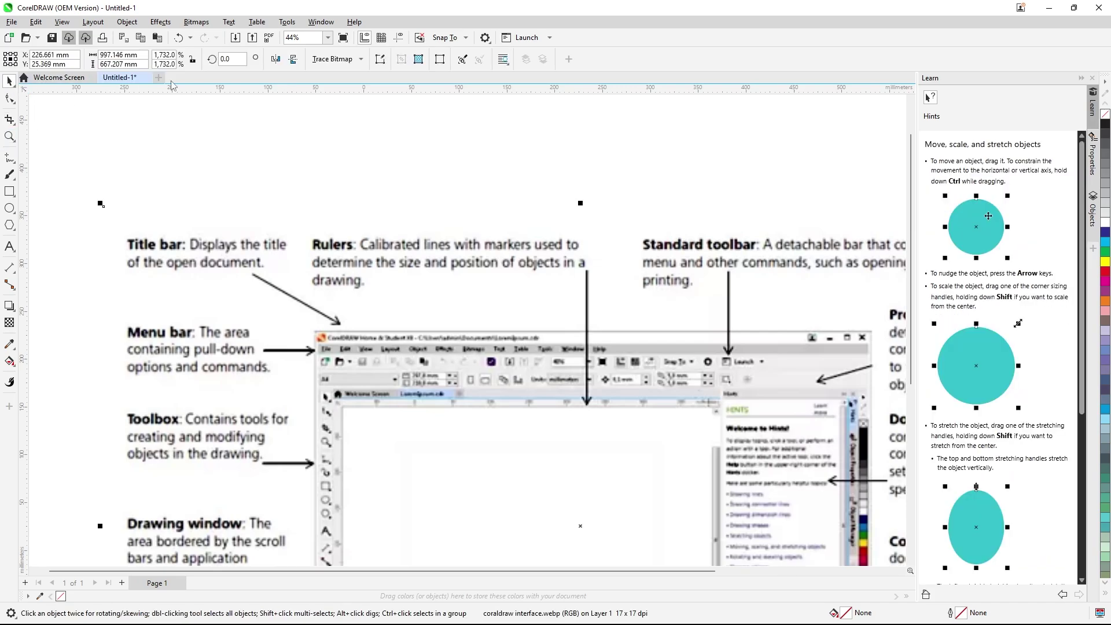
right_click(661, 62)
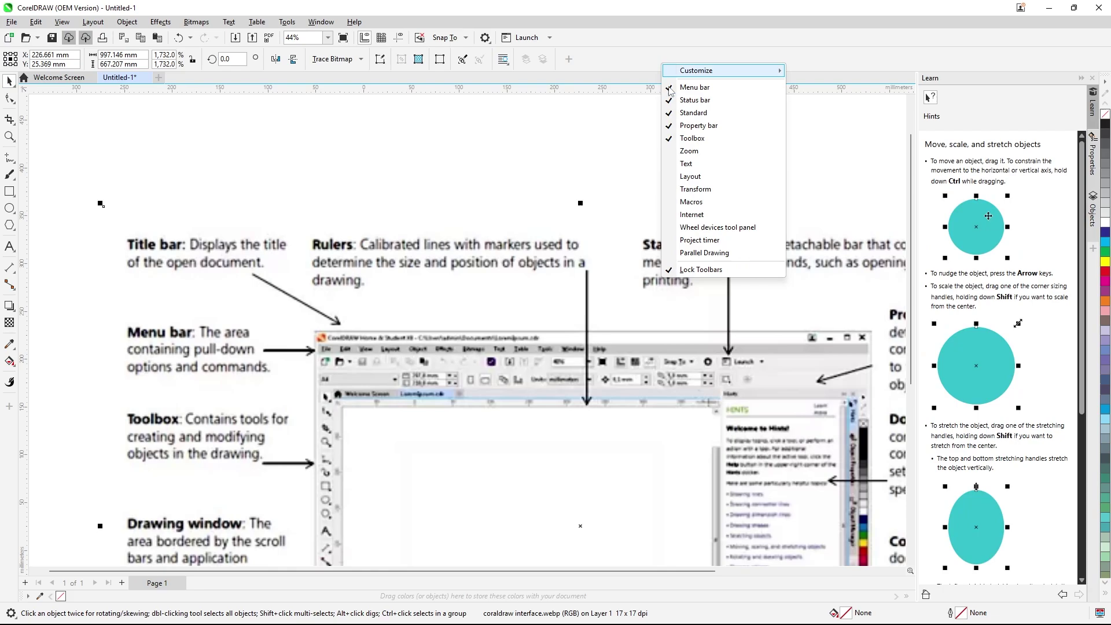
left_click(669, 128)
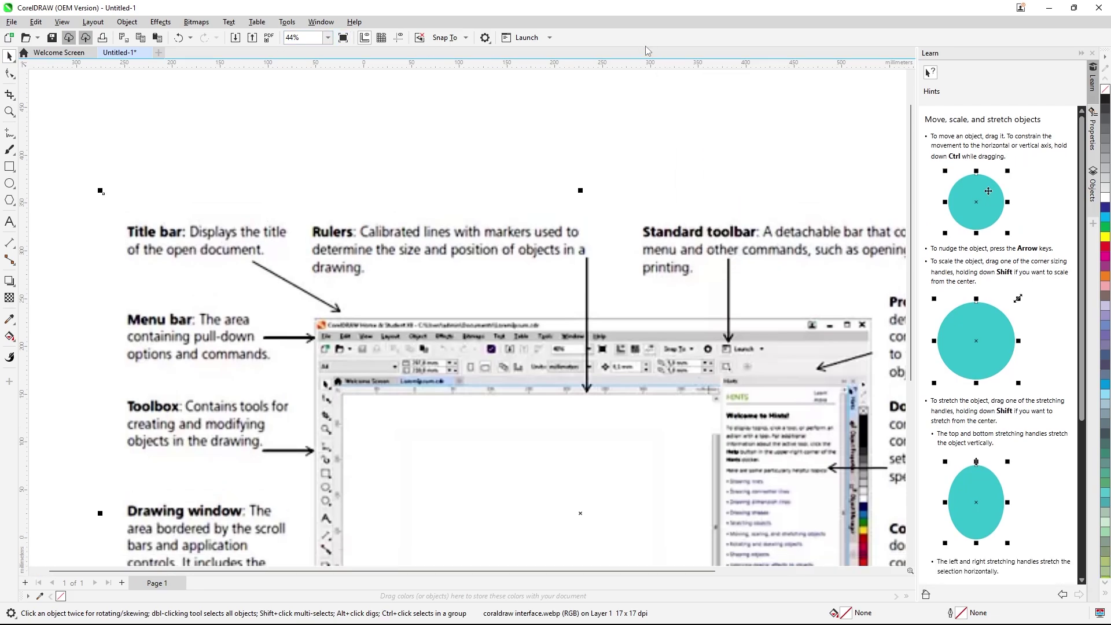
right_click(645, 51)
left_click(656, 110)
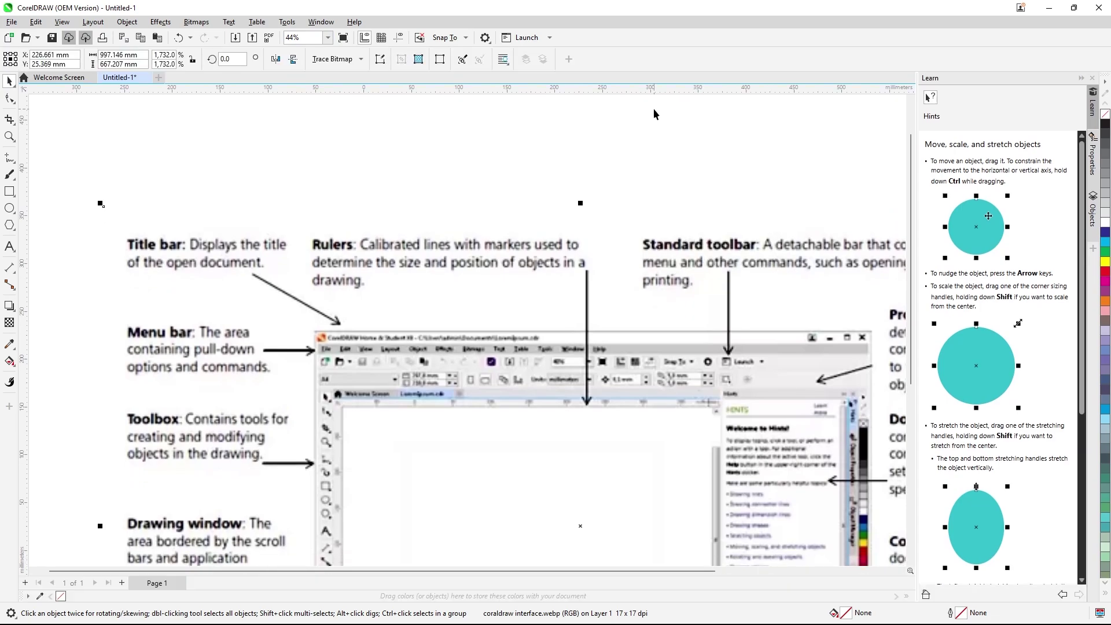
Hide the toolbox and show it again.
right_click(635, 54)
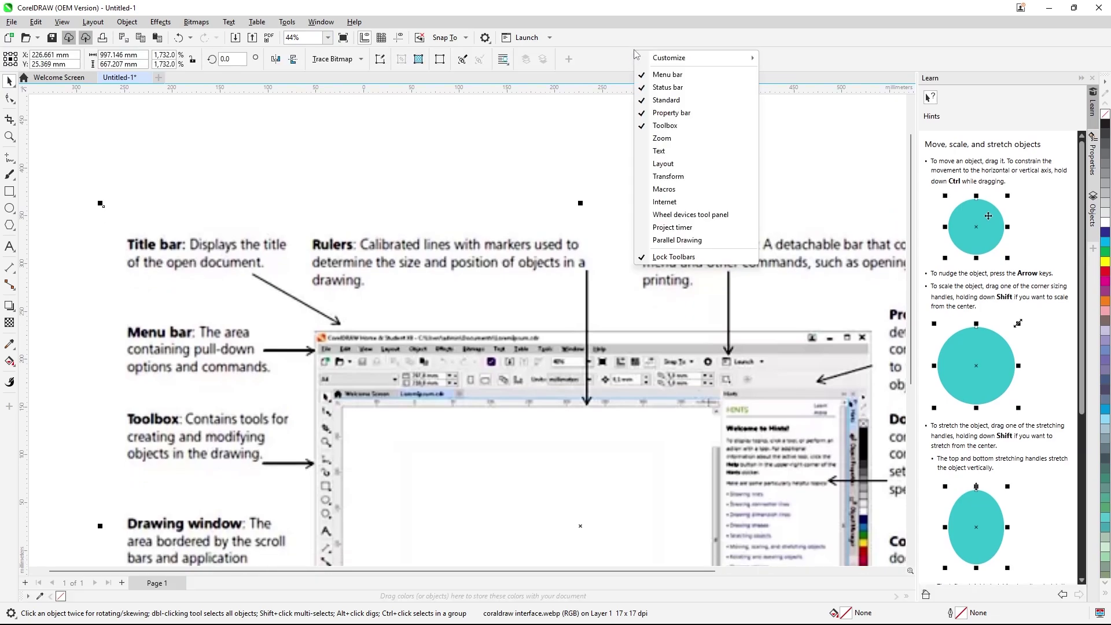
left_click(637, 128)
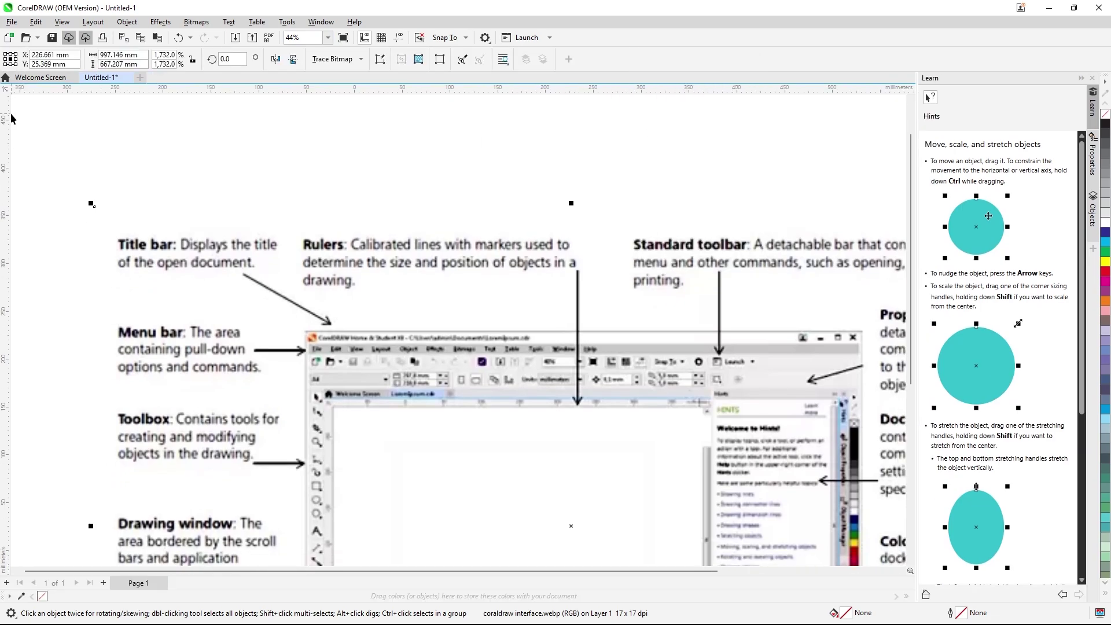
right_click(746, 55)
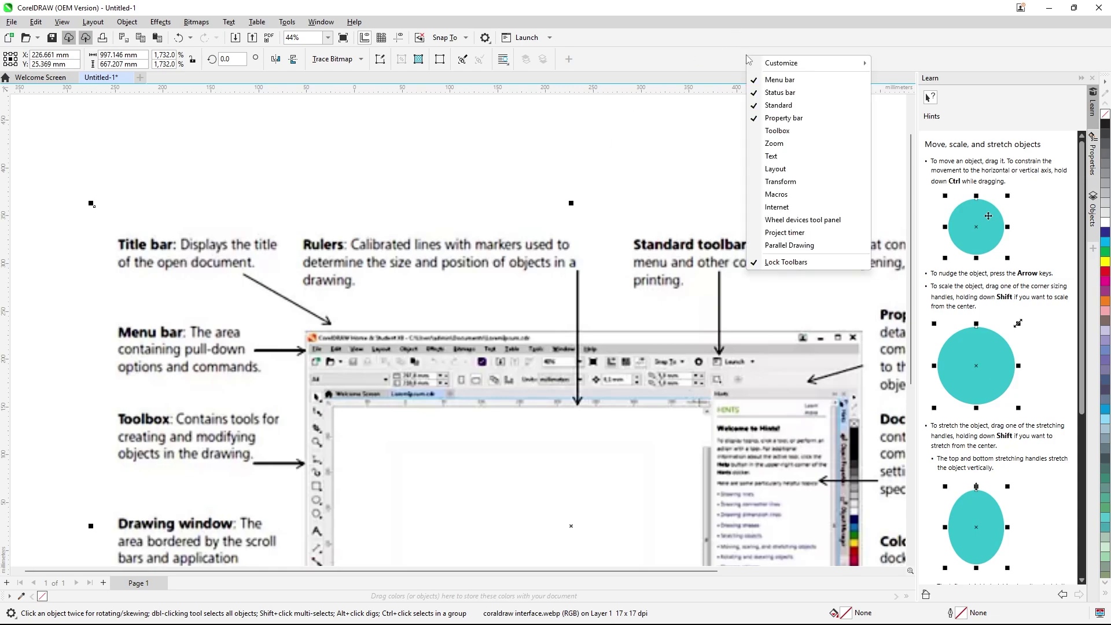
left_click(756, 133)
Show the Zoom toolbar, move it over the blank area above the reference image, review its commands and close it.
right_click(671, 61)
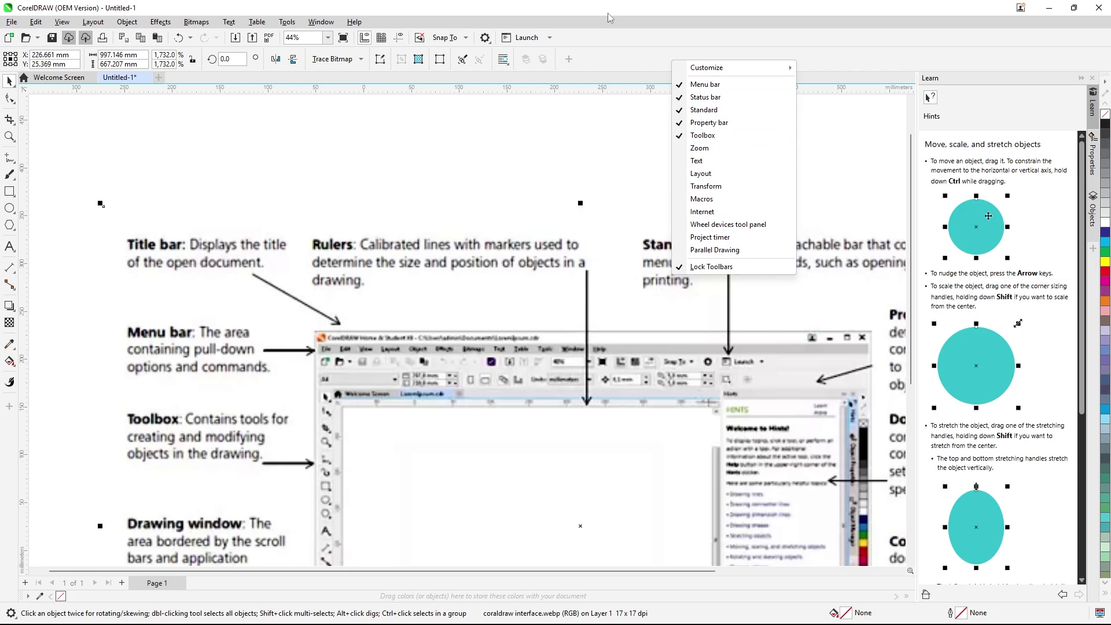
left_click(699, 149)
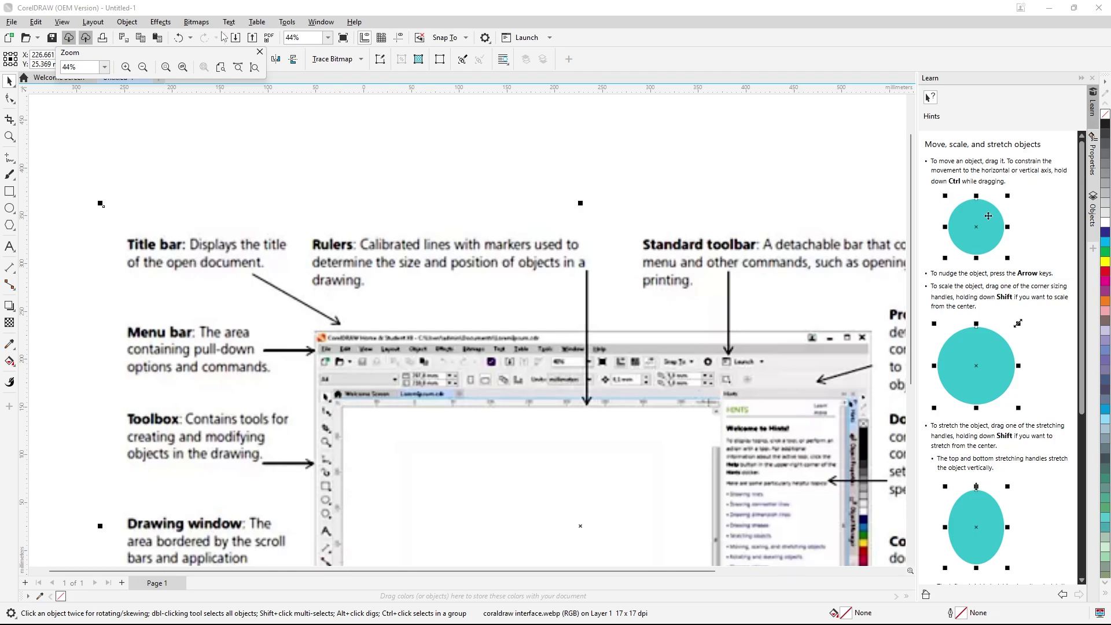
left_click_drag(216, 54, 281, 149)
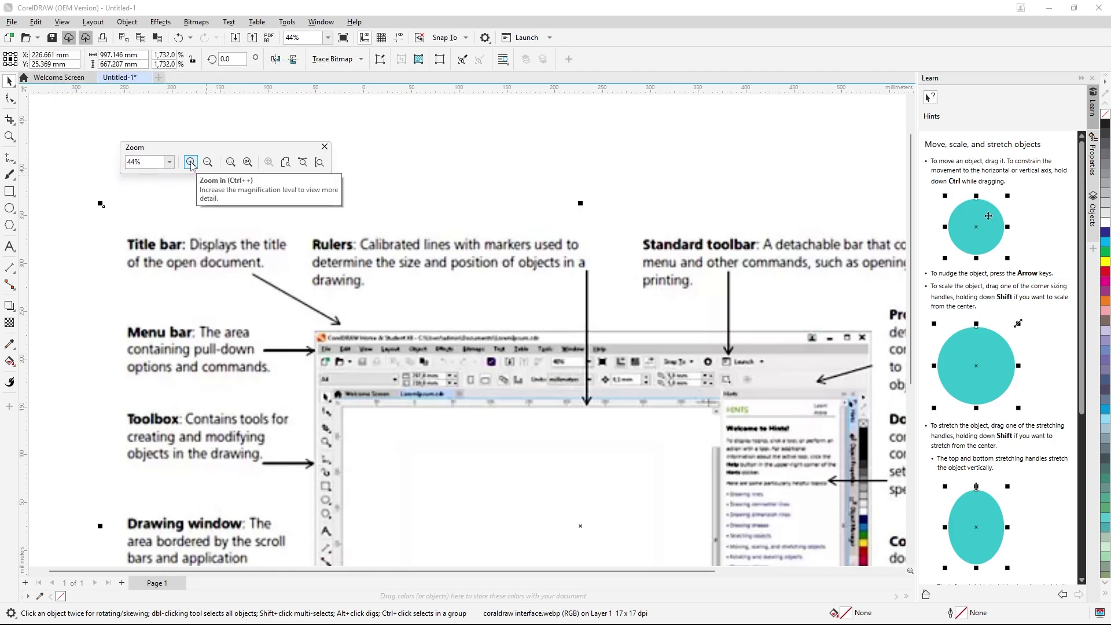
left_click(323, 147)
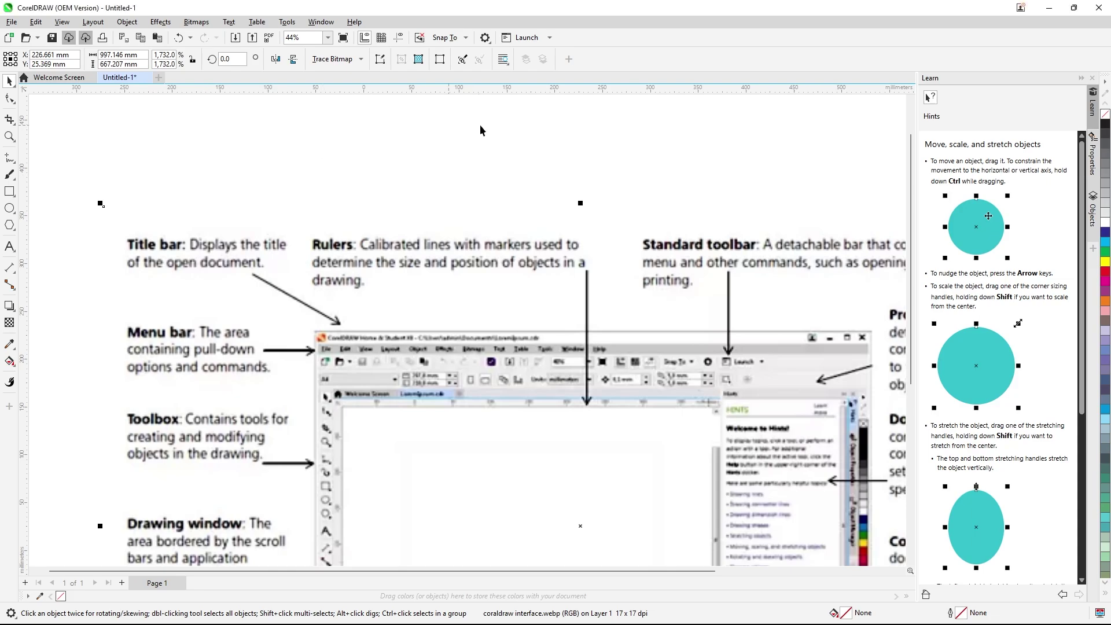
Show the Text toolbar, move it above the reference image, review its formatting commands and close it.
right_click(736, 61)
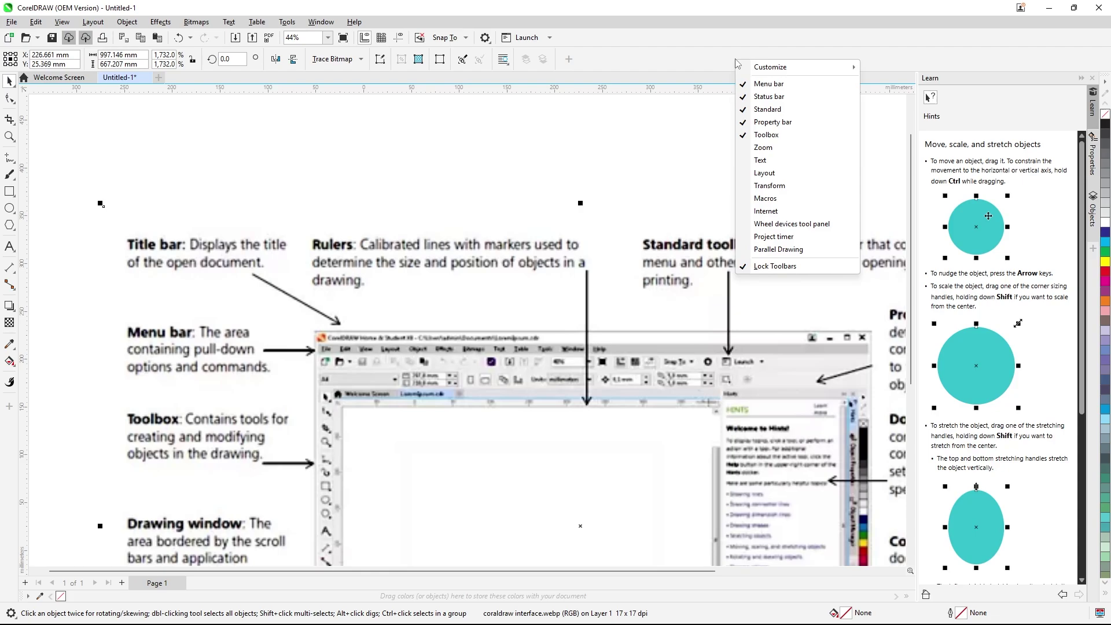
left_click(750, 162)
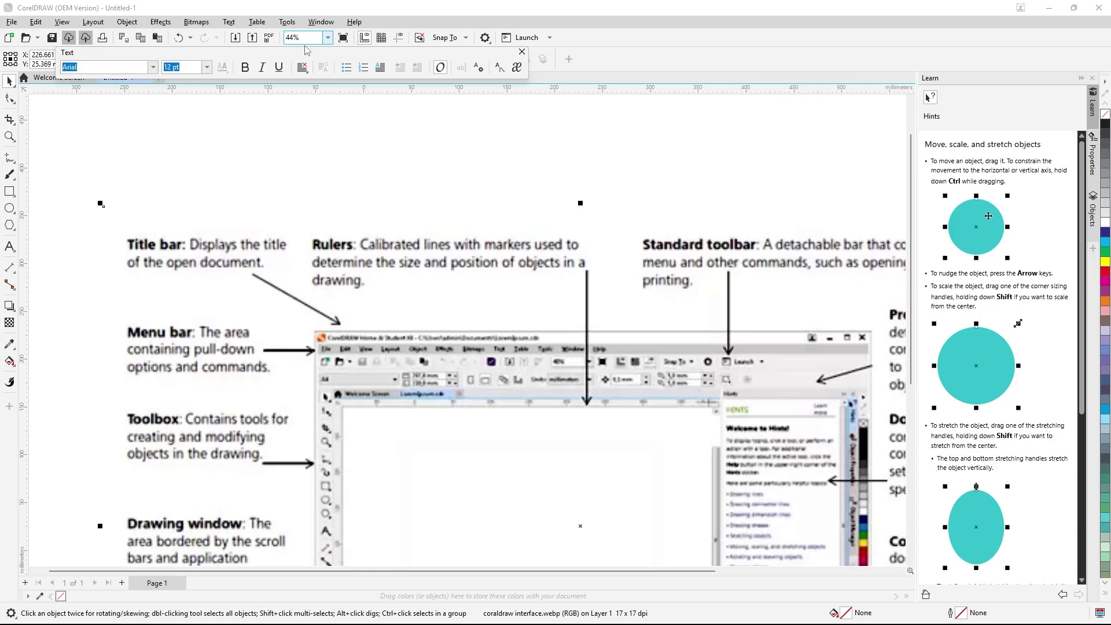
left_click_drag(328, 55, 436, 129)
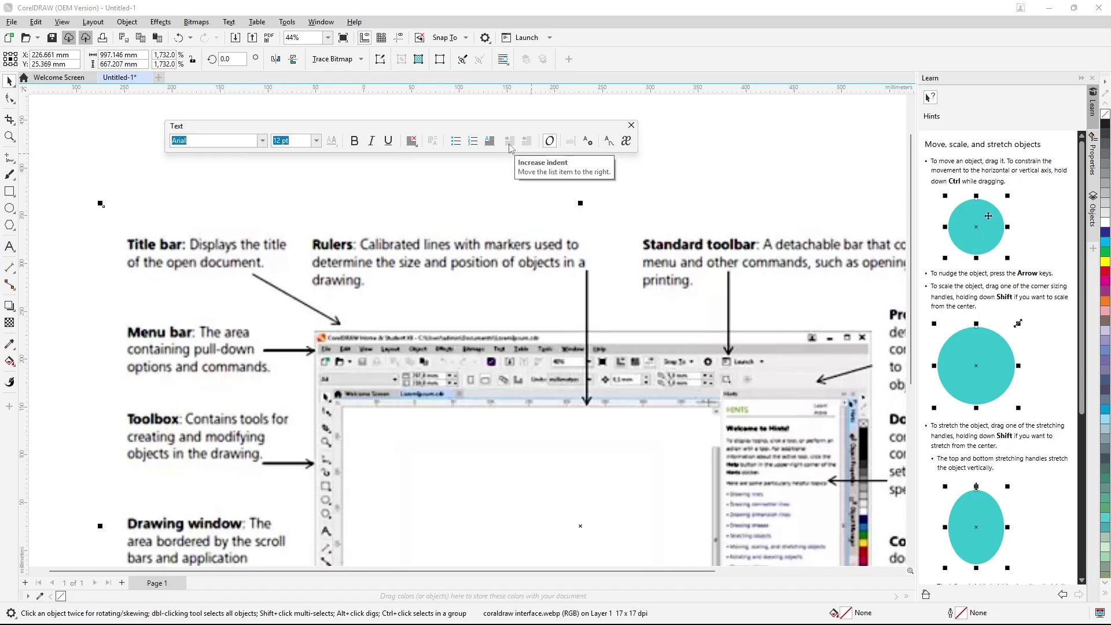
left_click(631, 126)
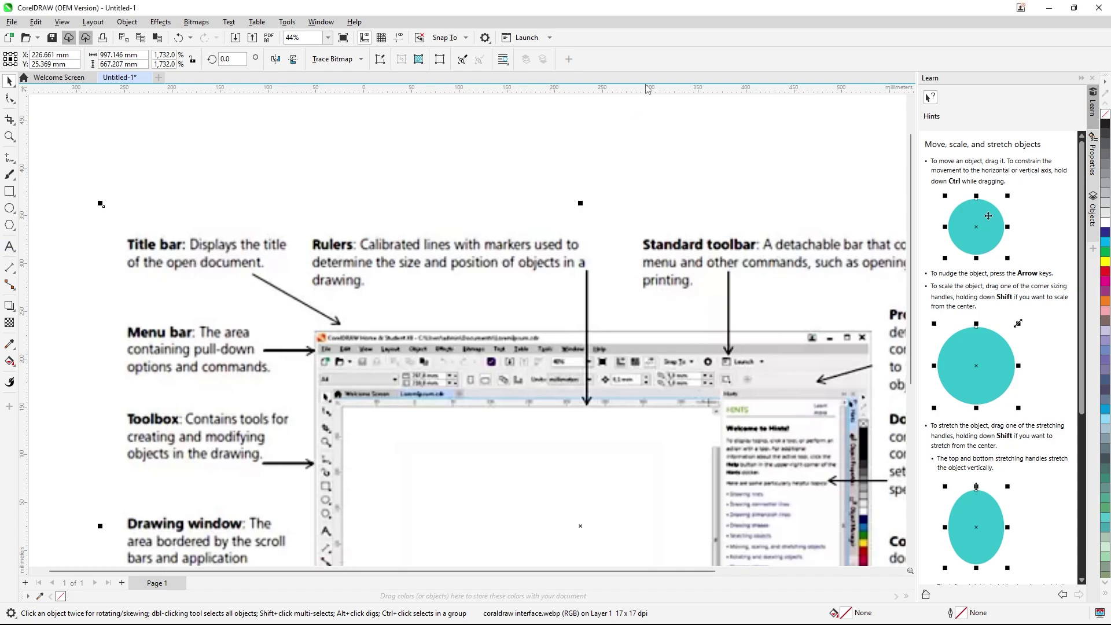
Show the Layout toolbar, review its commands such as Columns, and close it.
right_click(664, 59)
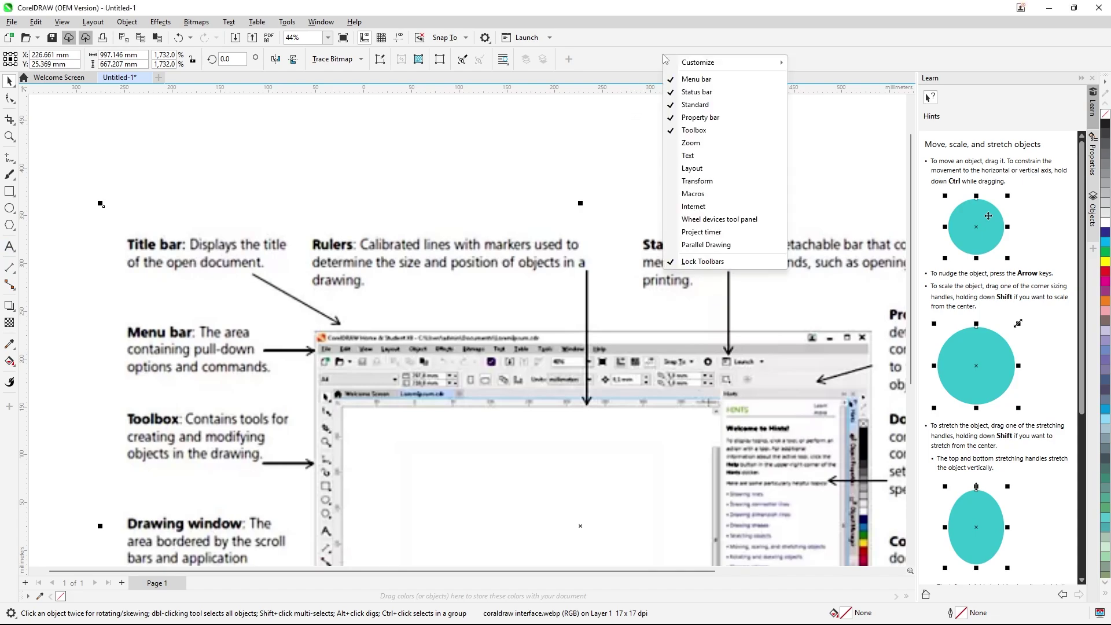
left_click(695, 168)
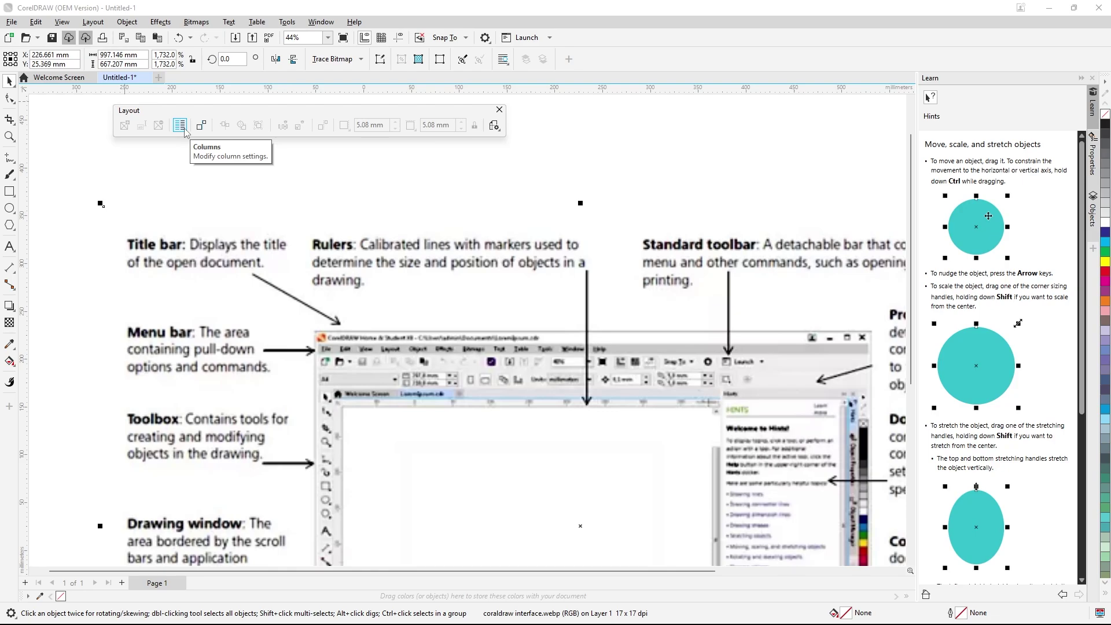
left_click(500, 110)
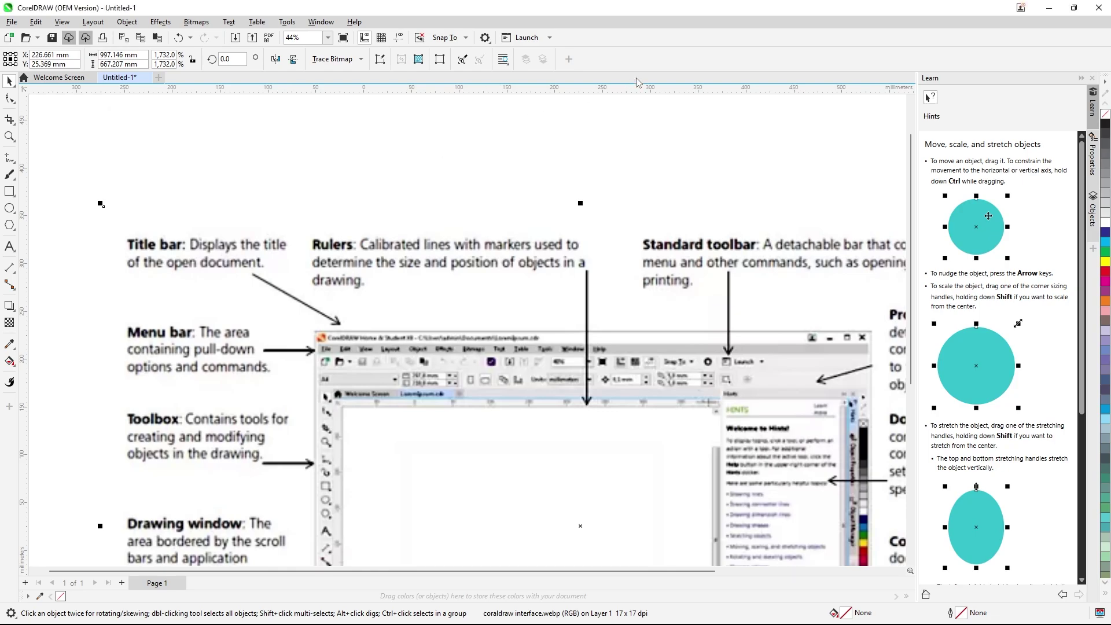
Show the Transform toolbar, review its position, size and rotation settings, and close it.
right_click(641, 69)
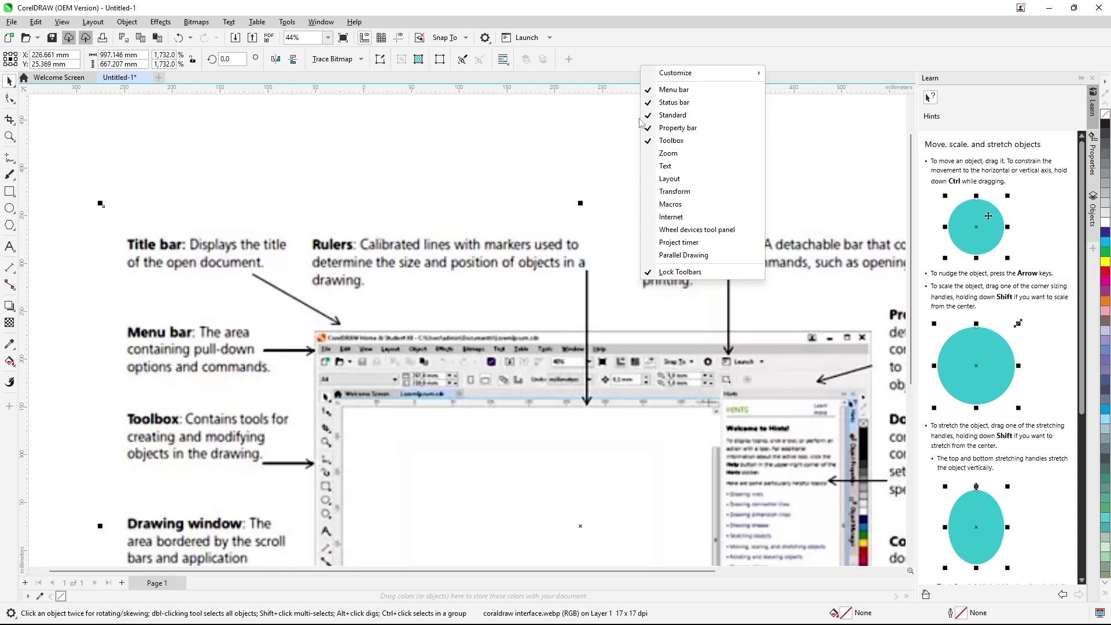
left_click(655, 195)
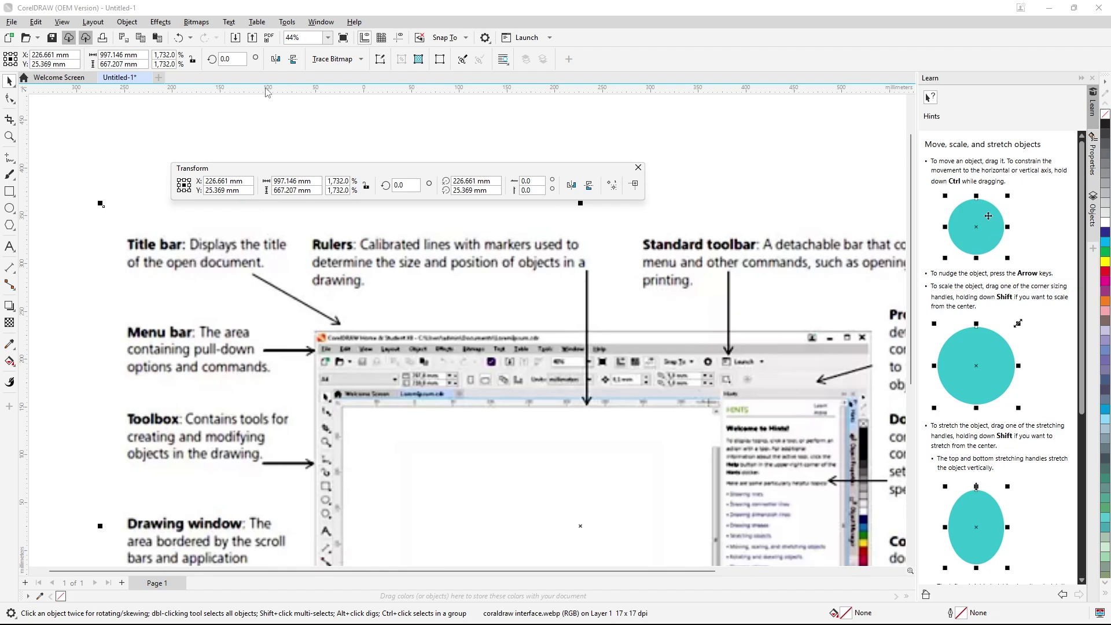
left_click(638, 169)
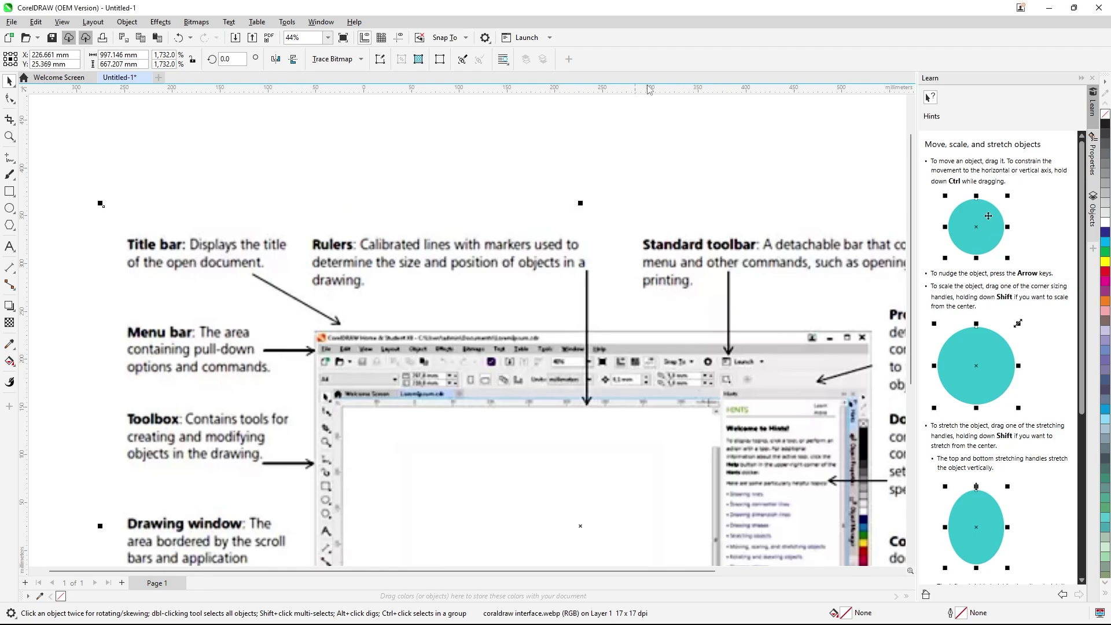
Show the Macros toolbar, review its commands and close it.
right_click(660, 60)
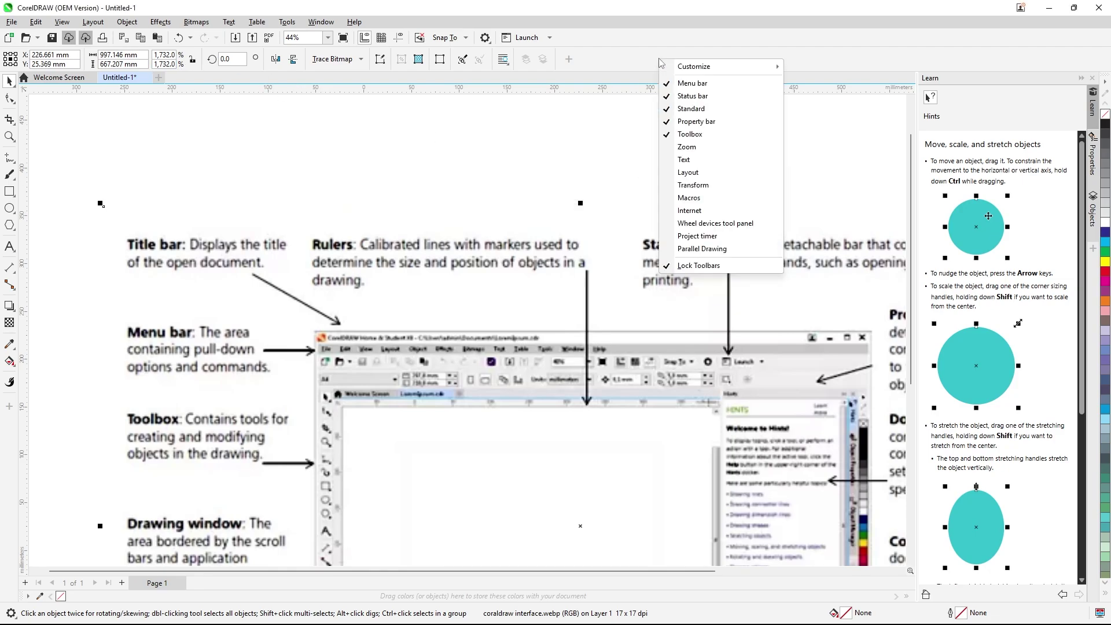
left_click(692, 198)
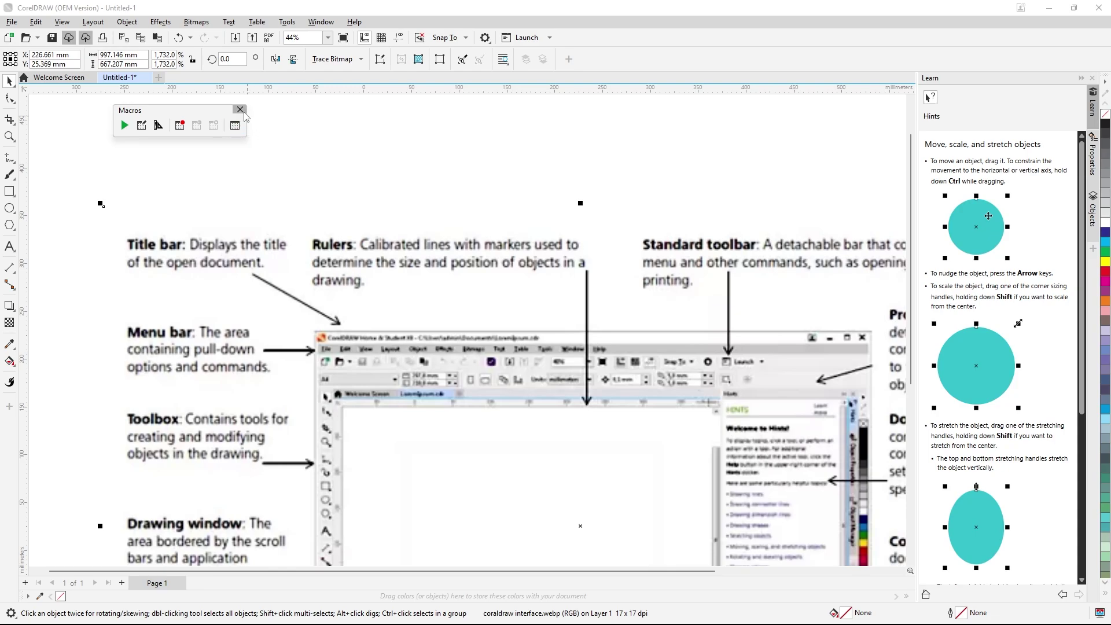
left_click(239, 110)
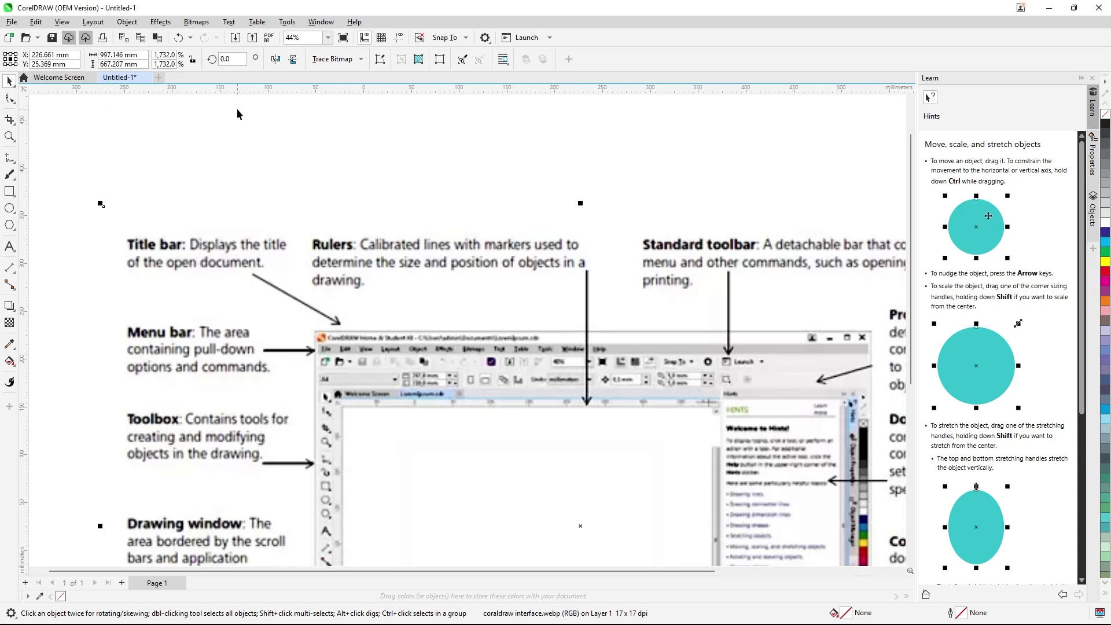
Show the Internet toolbar above the reference image, review its link option lists without changing them, and close it.
right_click(629, 59)
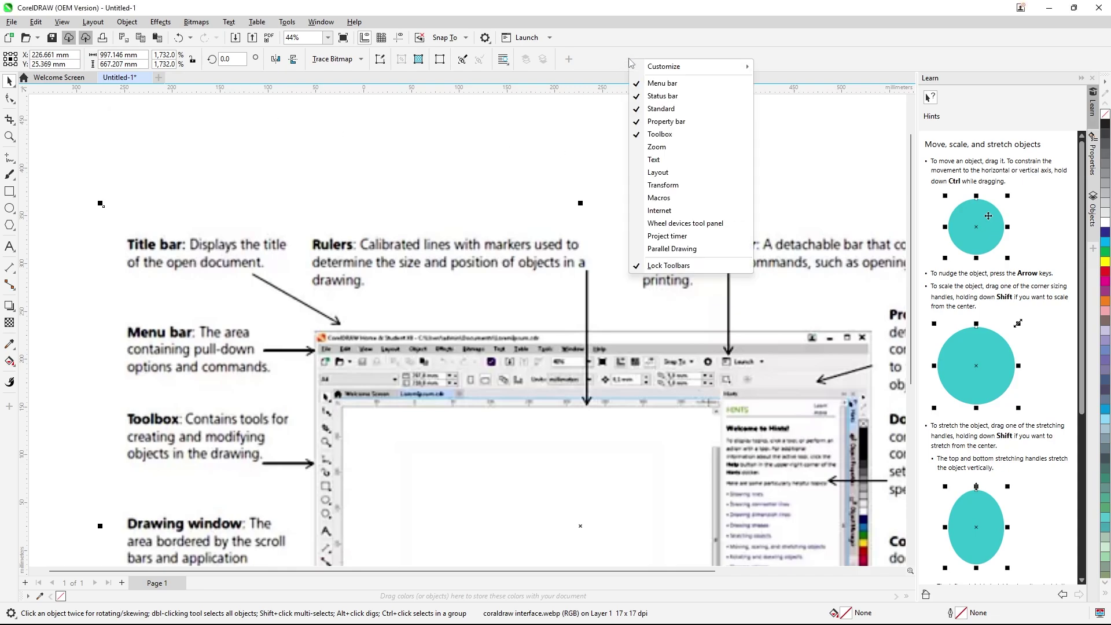
left_click(660, 210)
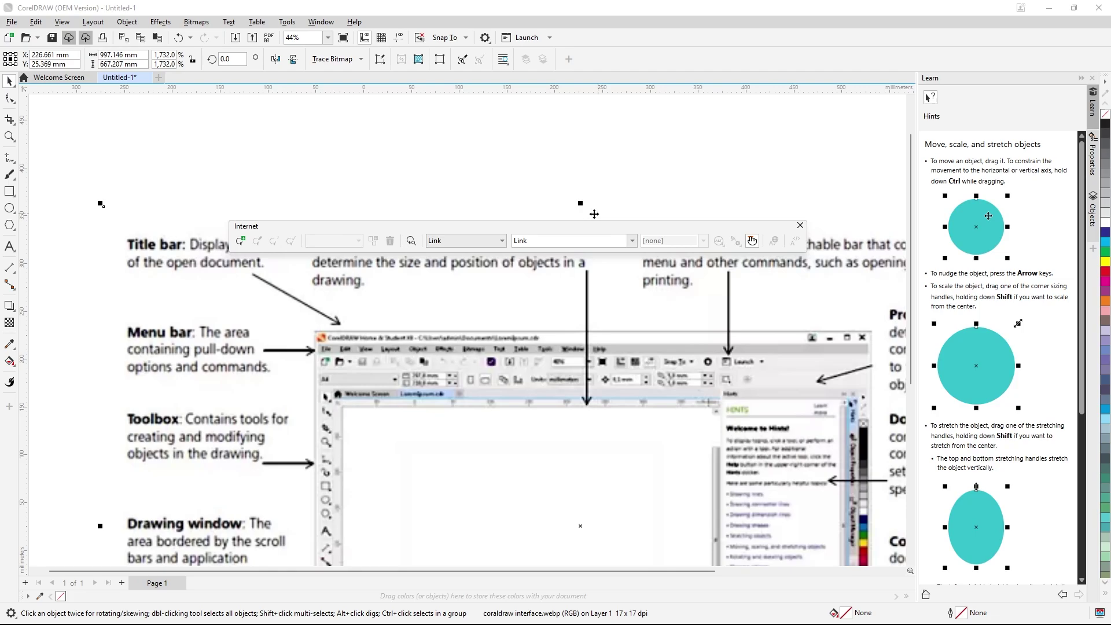
left_click_drag(549, 229, 496, 142)
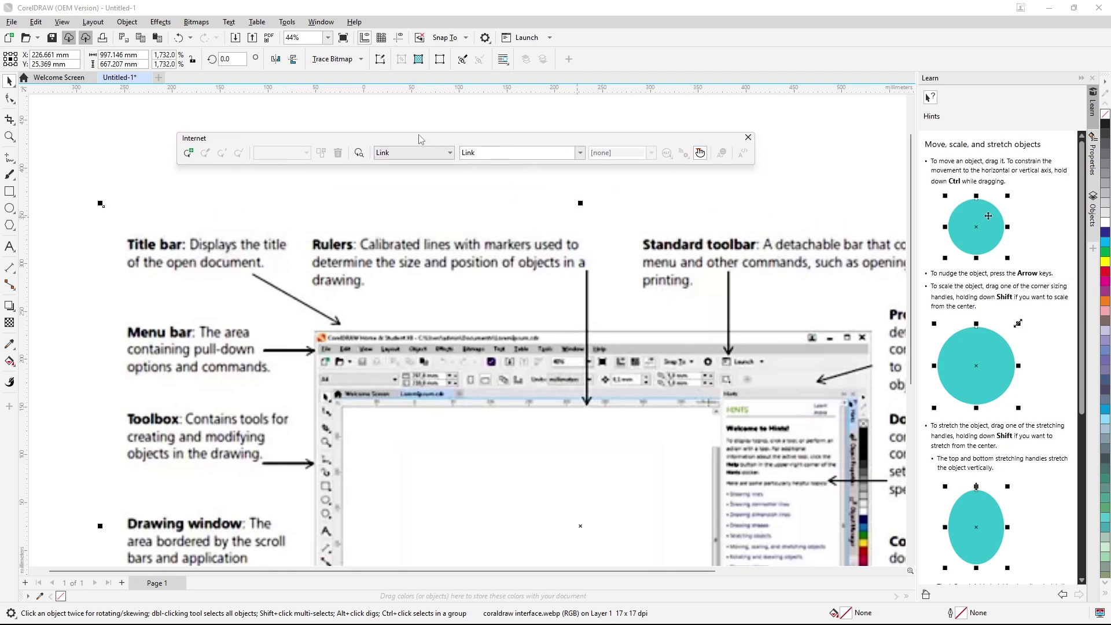
left_click(444, 153)
left_click(443, 155)
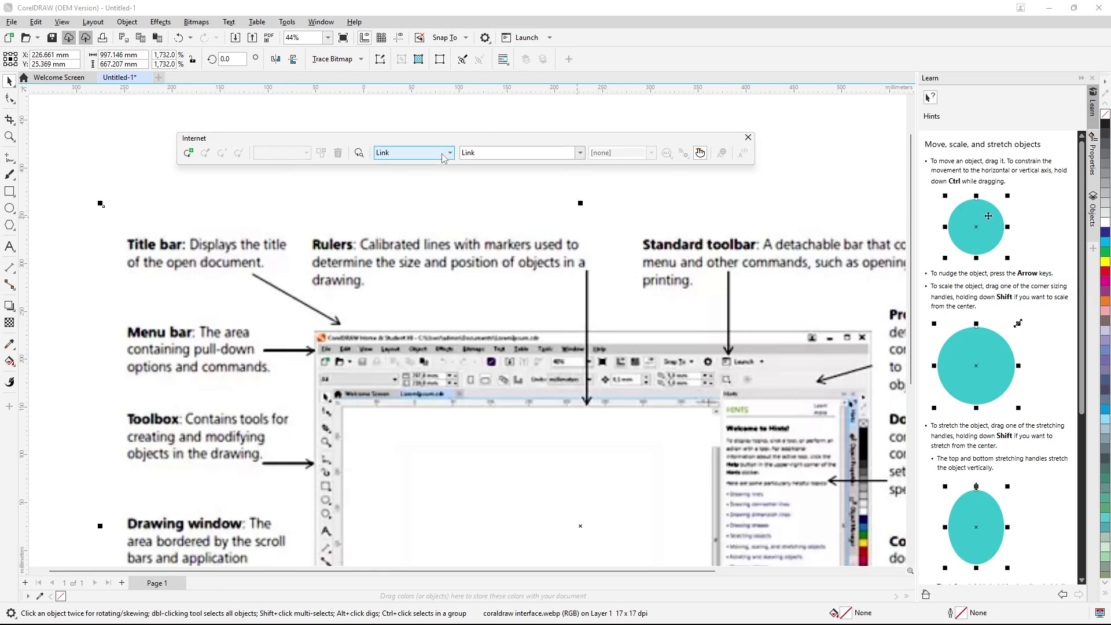
left_click(580, 155)
left_click(580, 155)
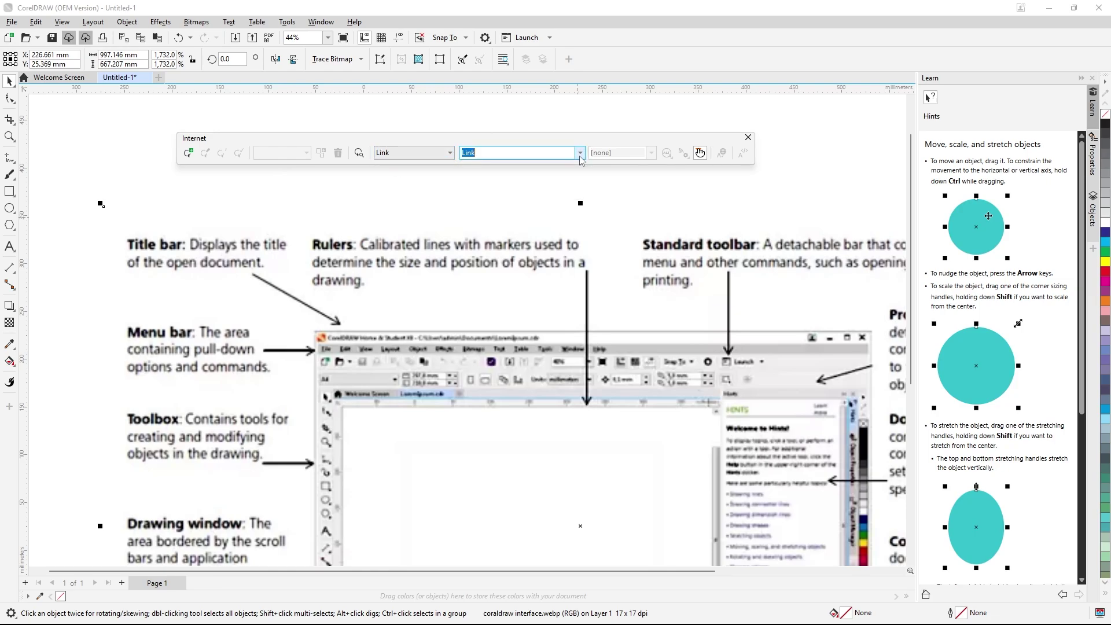
left_click(747, 138)
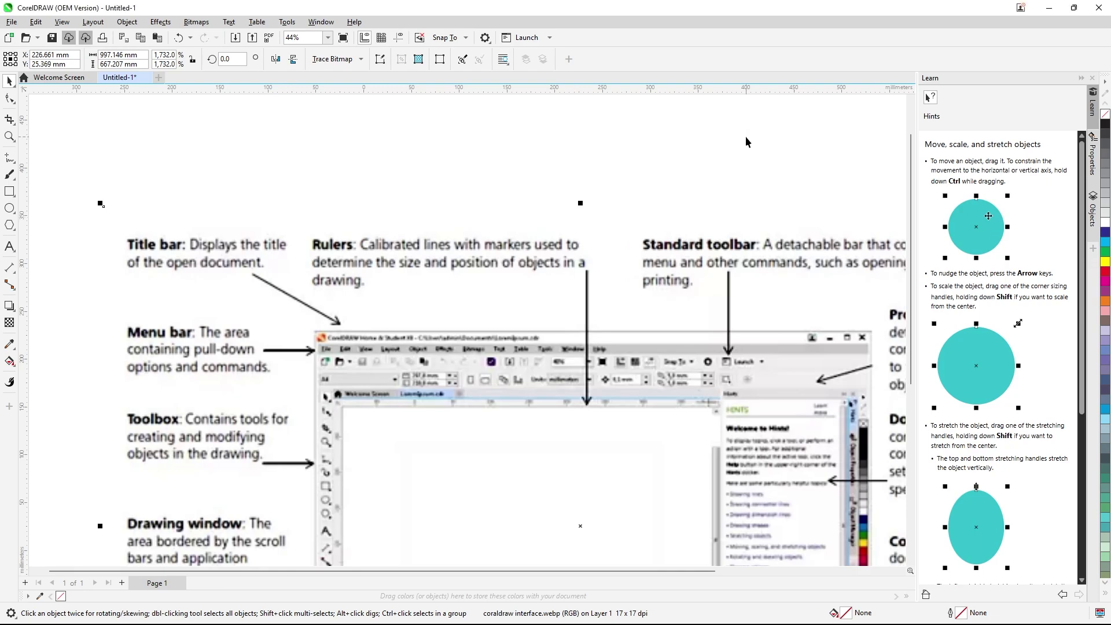
Show the Wheel devices tool panel, move it above the reference image, review its tools and close it.
right_click(718, 56)
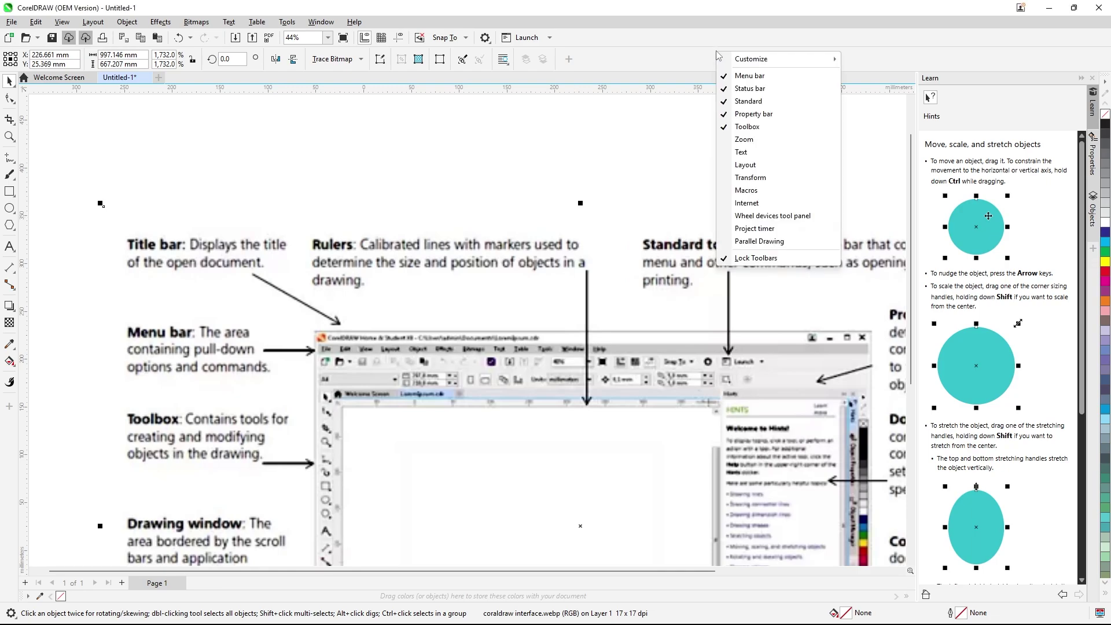
left_click(739, 220)
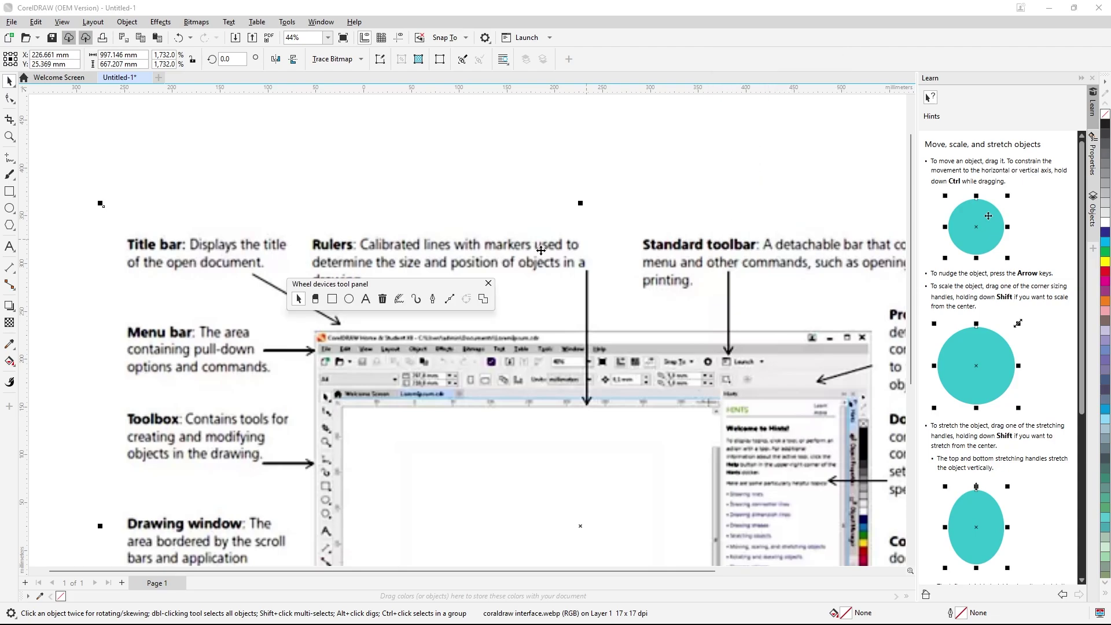
left_click_drag(455, 288, 532, 134)
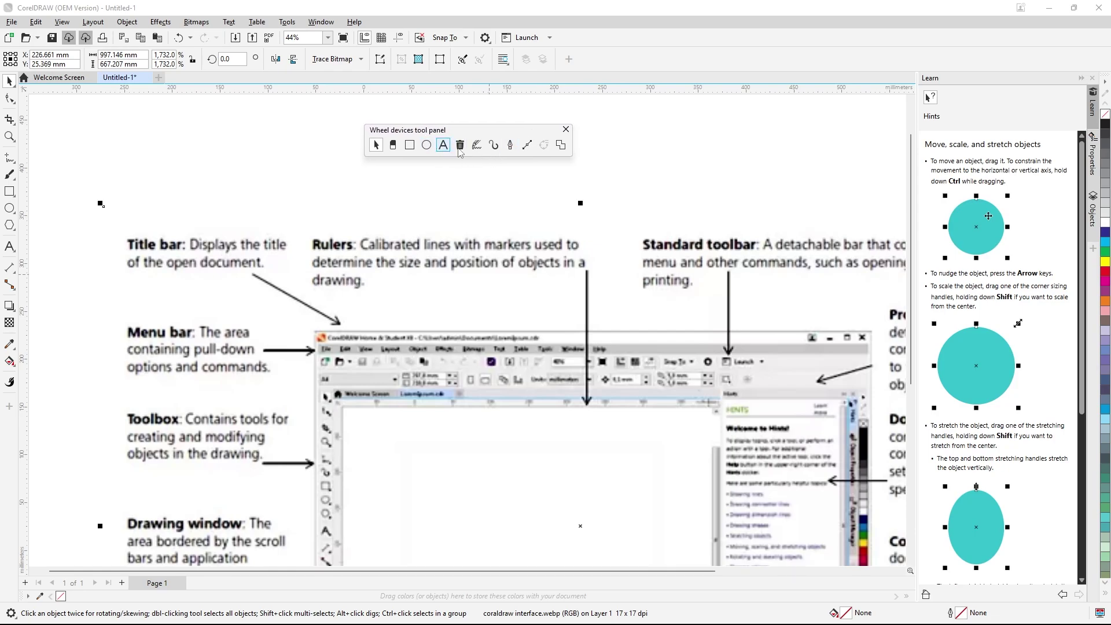
left_click(566, 130)
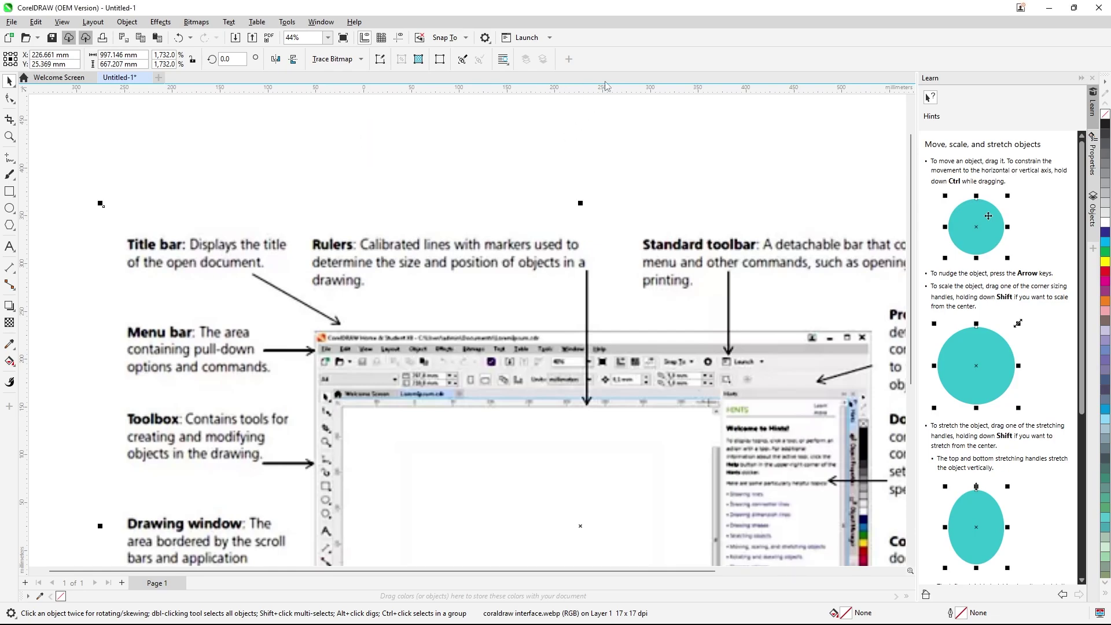
Show the Project timer toolbar, review its task timer, and close it.
right_click(645, 45)
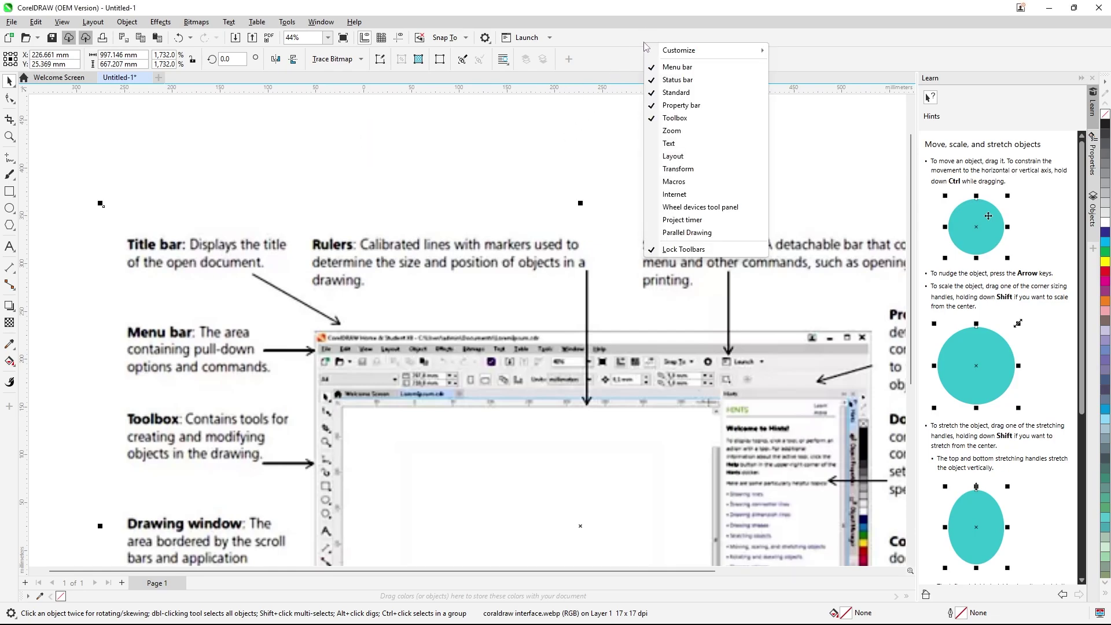
left_click(682, 220)
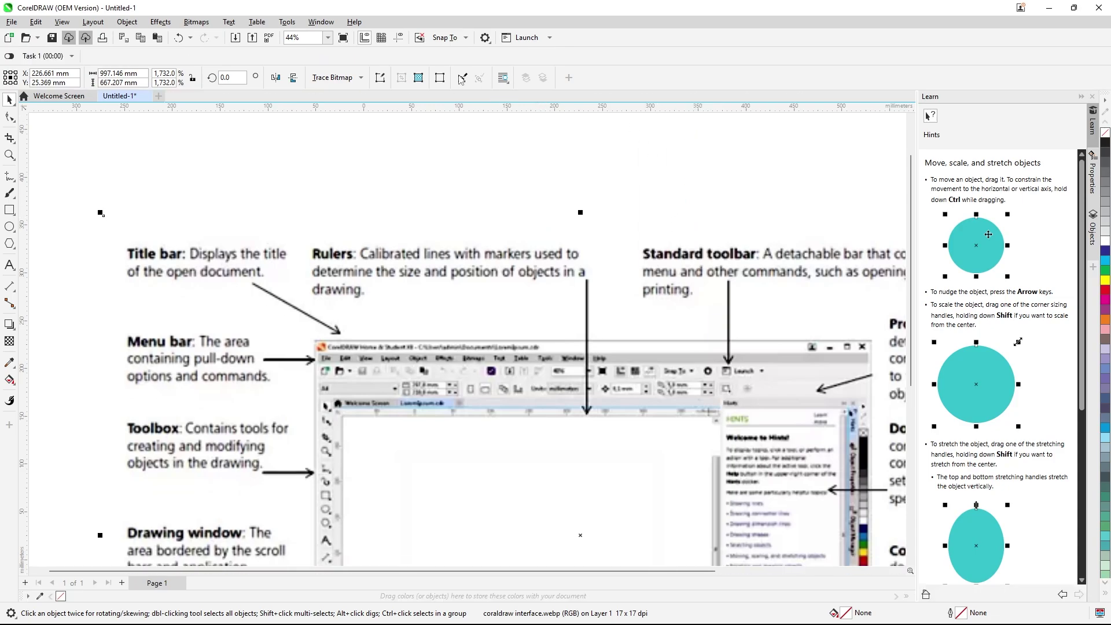
right_click(690, 75)
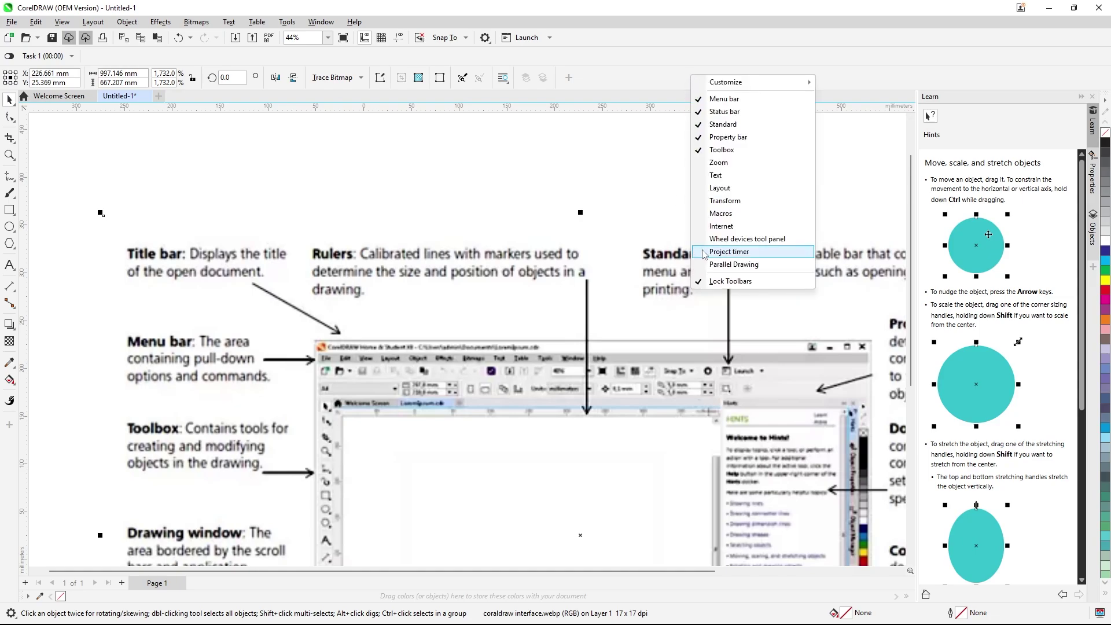
left_click(704, 252)
Show the Parallel Drawing toolbar, review its controls, and close it.
right_click(712, 66)
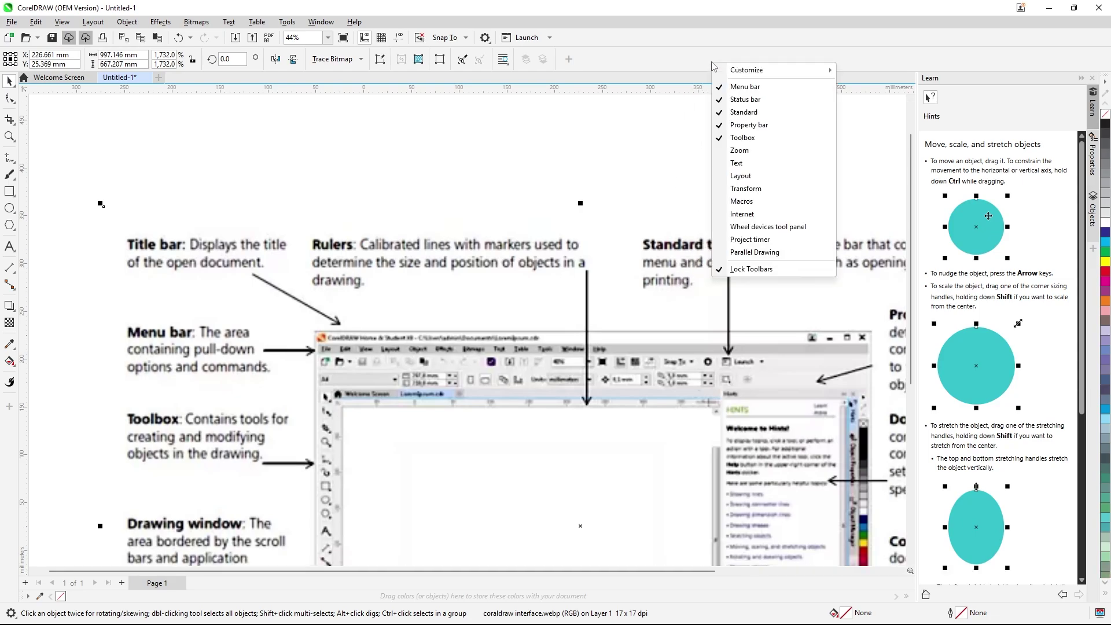
left_click(729, 253)
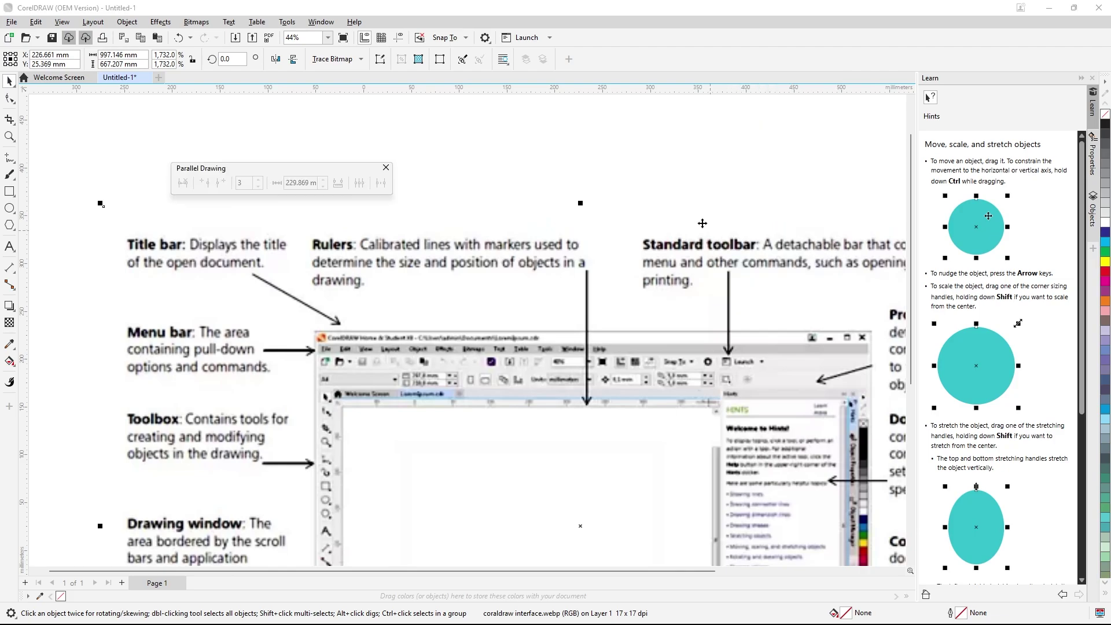
left_click(385, 168)
Compare the Learn docker's hints for the Shape tool with those for the Pick tool.
scroll(415, 105, "down", 1)
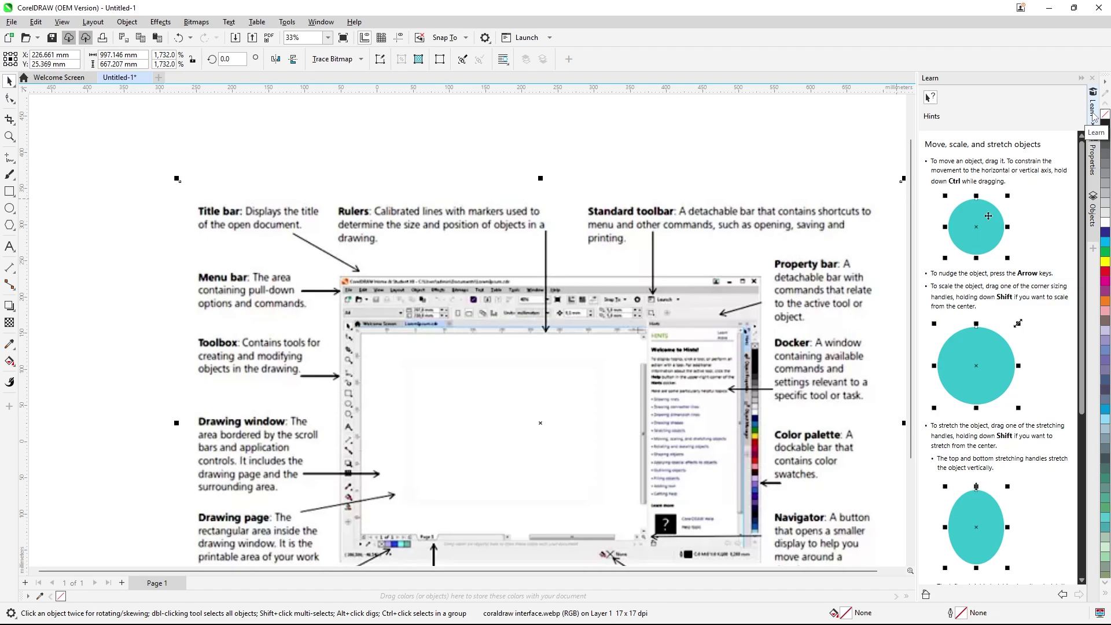
left_click(11, 101)
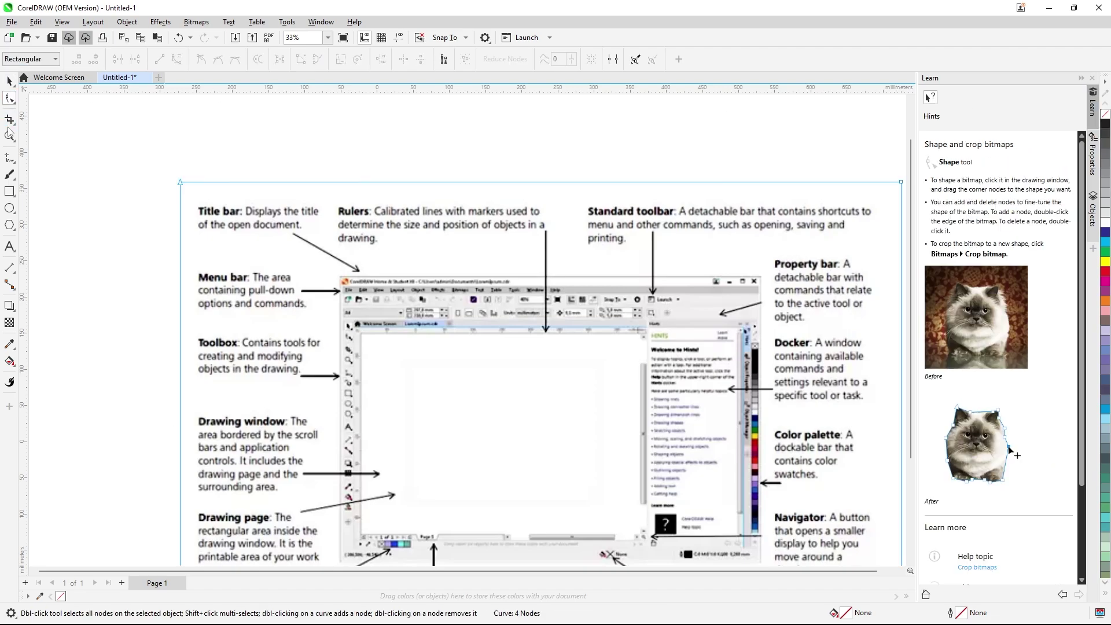
left_click(9, 81)
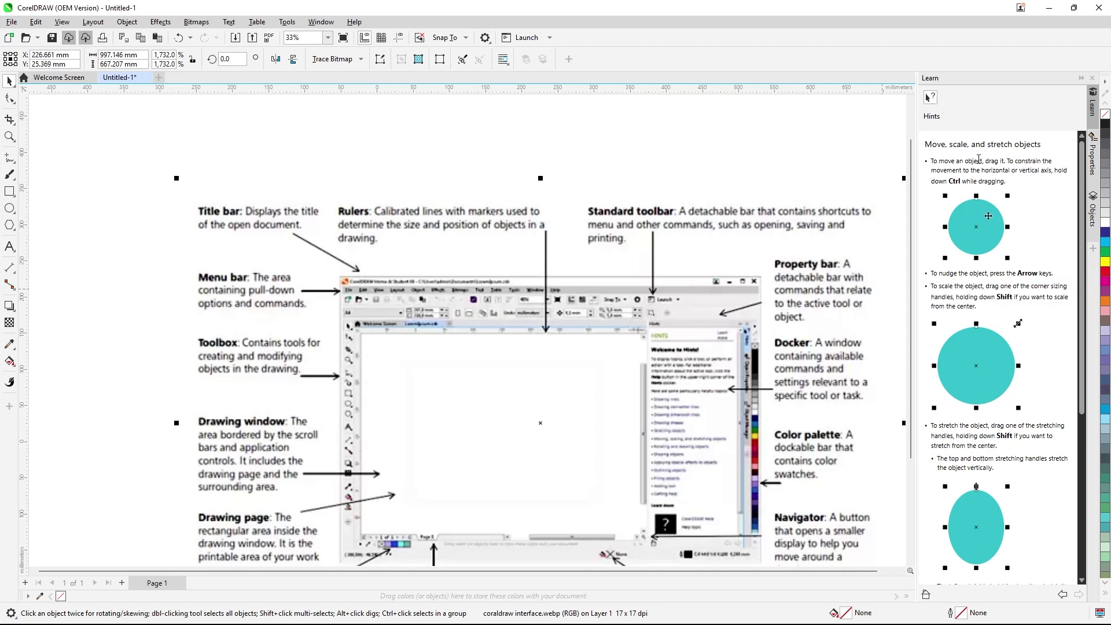
Review the reference image in the Properties docker with the Shape and Pick tools, view the Objects docker, and return to the Learn docker.
left_click(1093, 171)
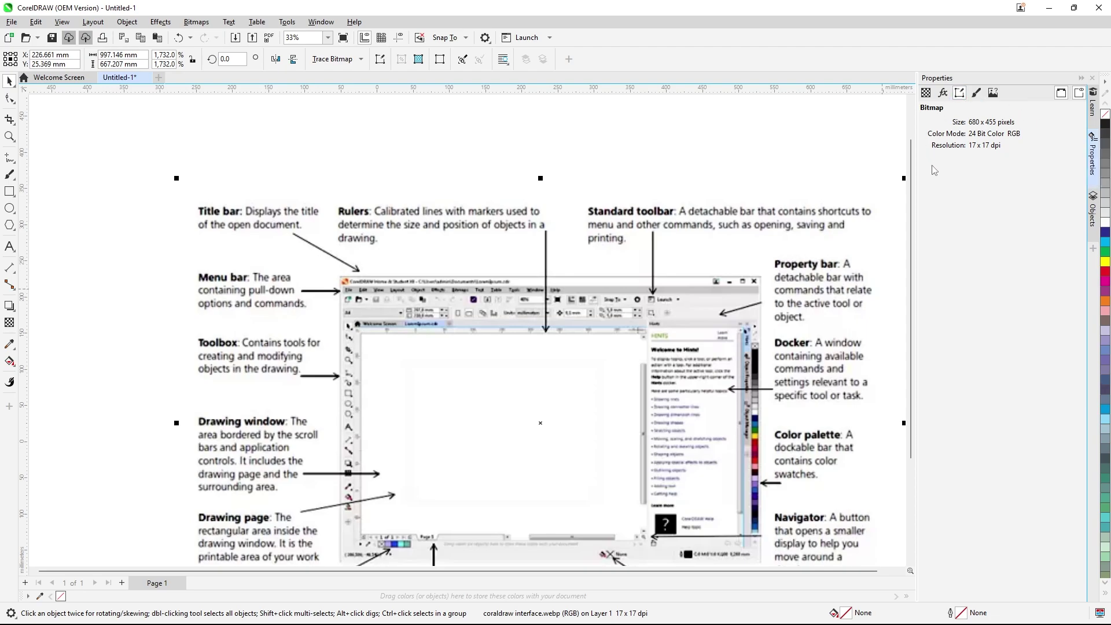
left_click(10, 99)
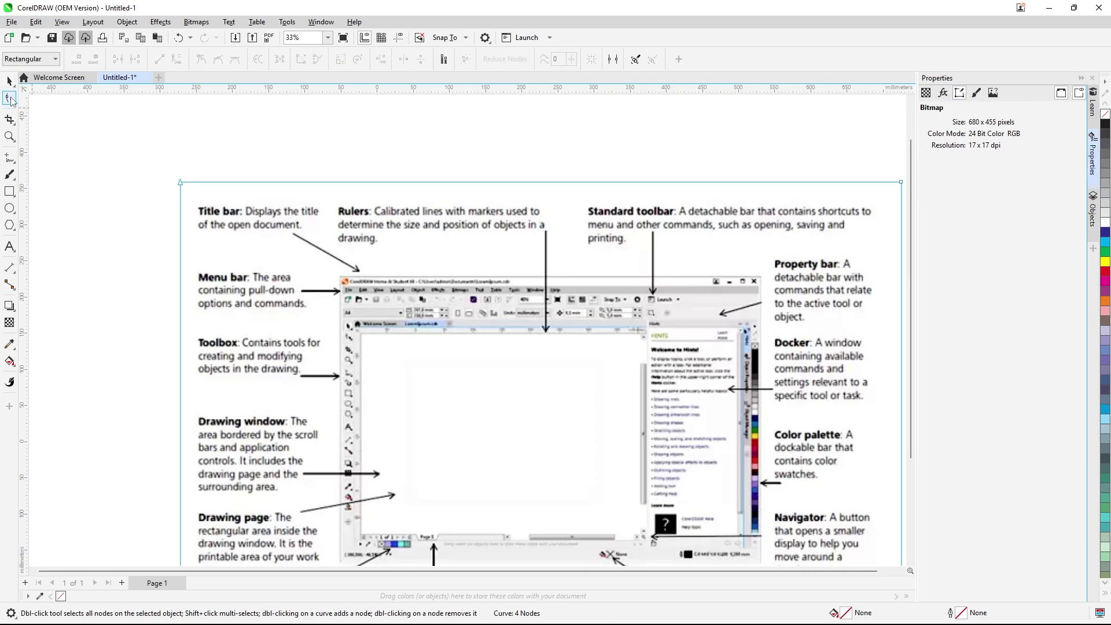
left_click(10, 82)
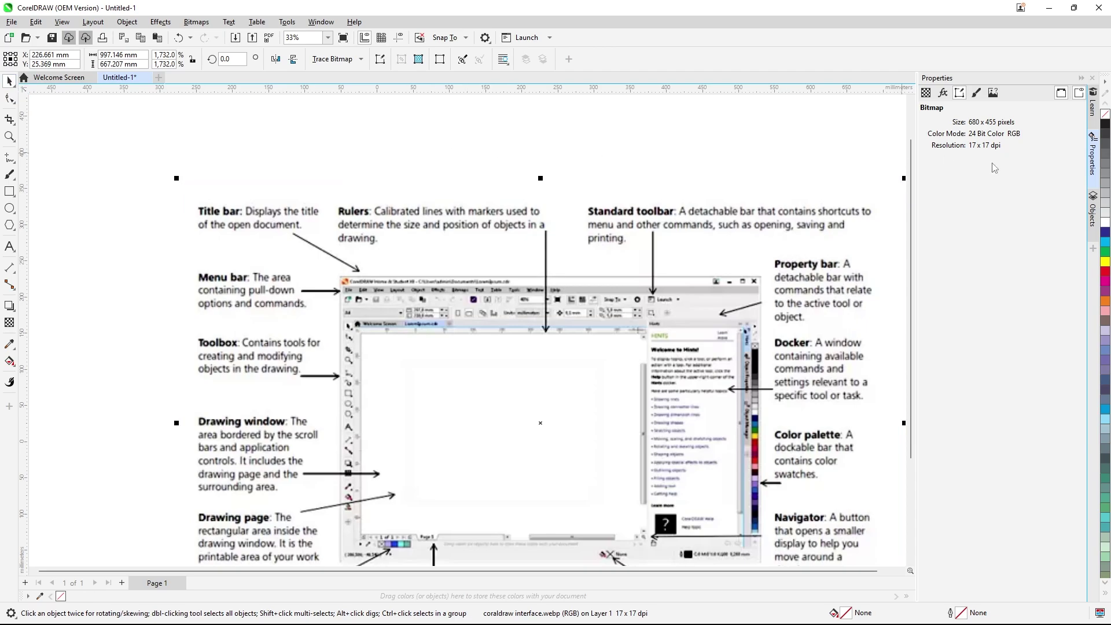
left_click(1093, 223)
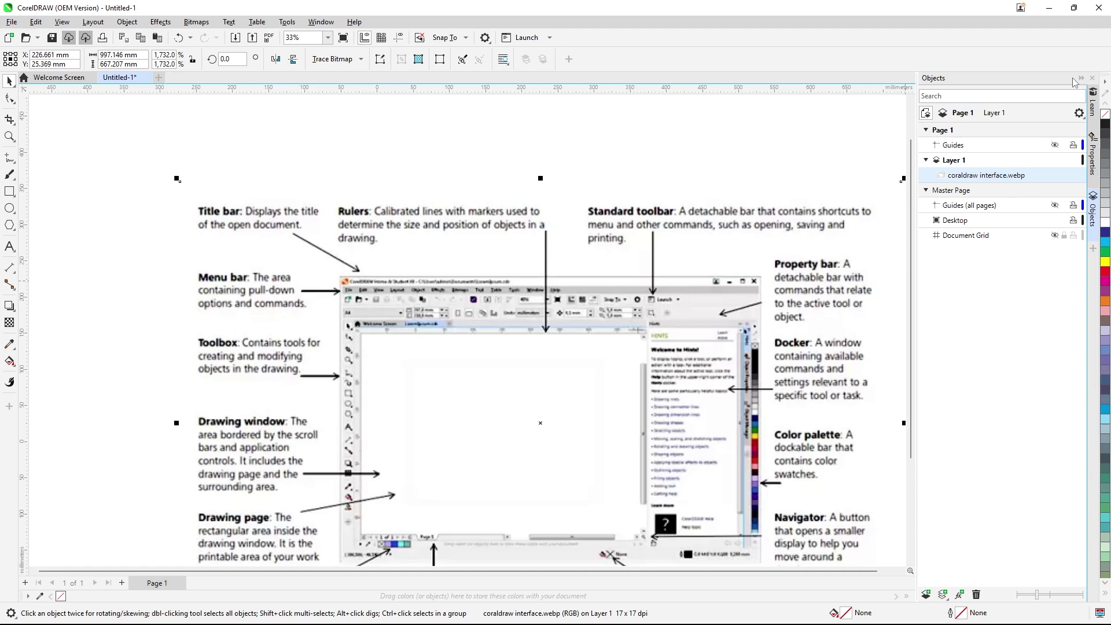
left_click(1093, 119)
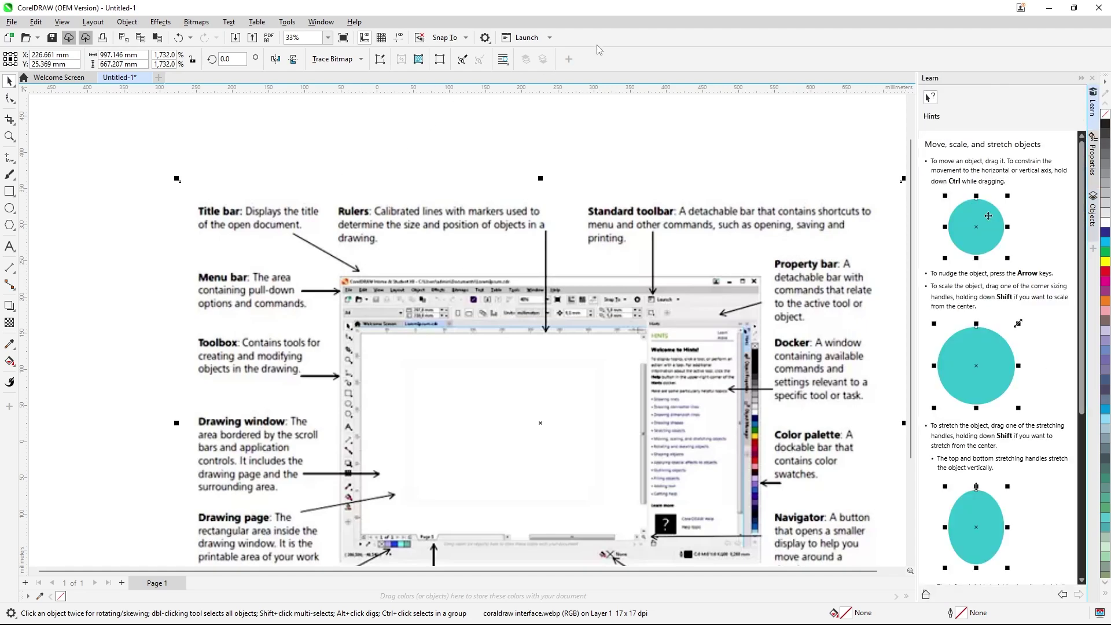
Examine the Docker, Color palette, Navigator, Document palette and Status bar labels on the reference image.
scroll(564, 234, "down", 1)
scroll(758, 287, "up", 1)
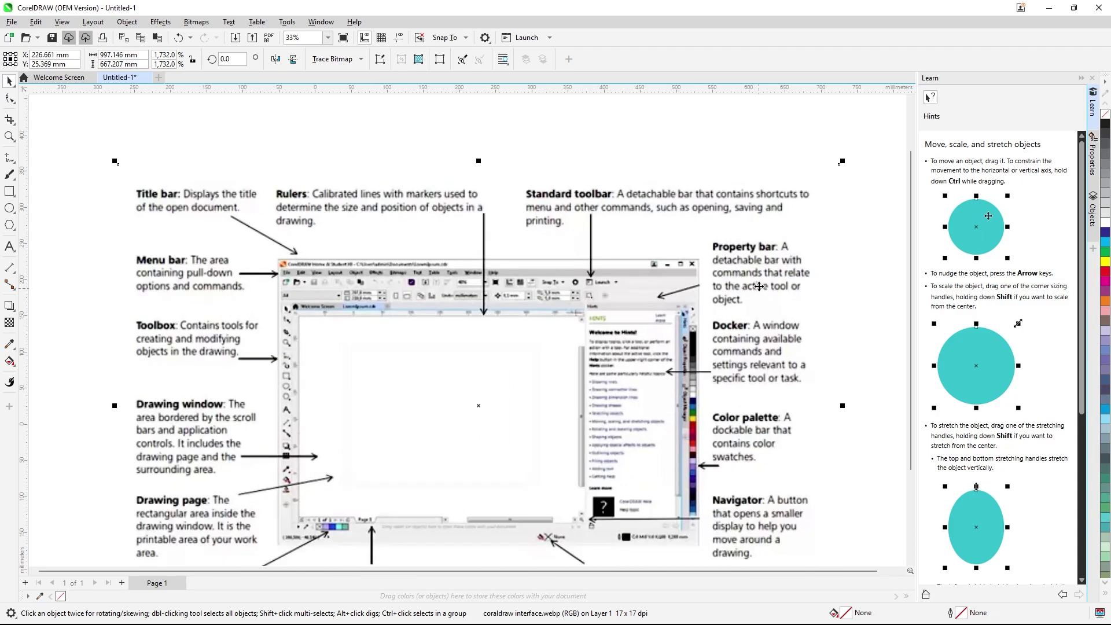
scroll(724, 348, "up", 1)
scroll(734, 294, "down", 1)
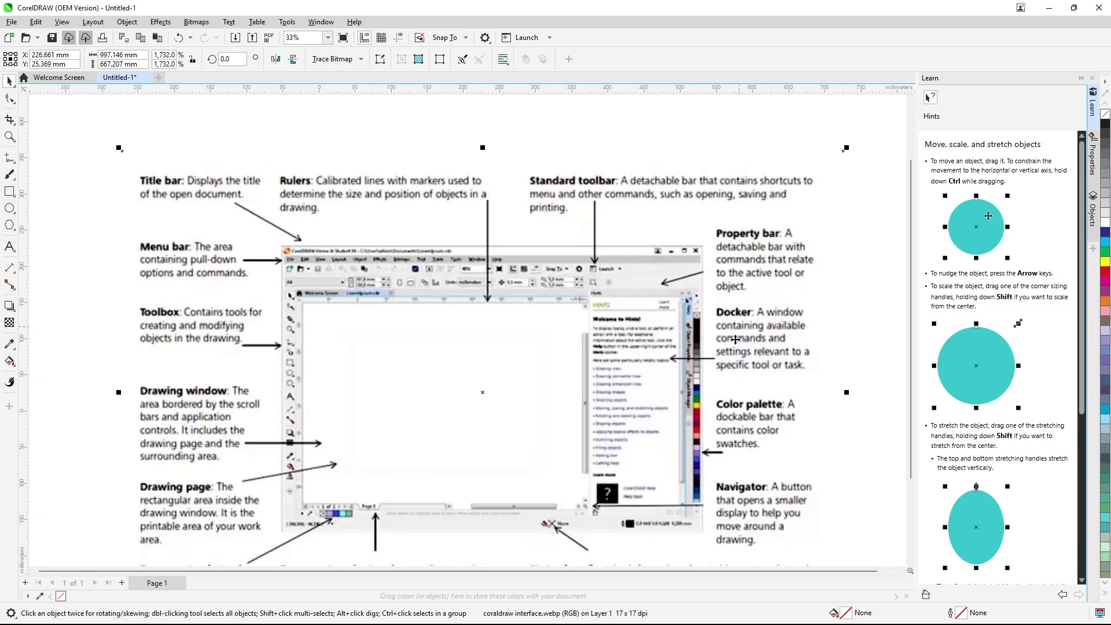
scroll(710, 405, "up", 1)
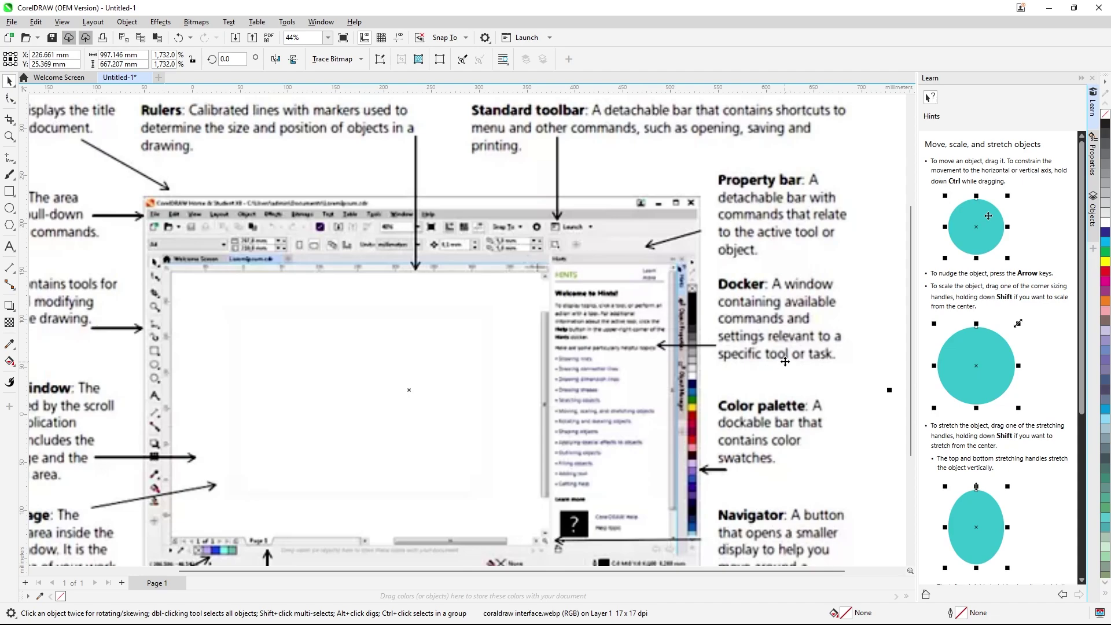
scroll(792, 200, "down", 1)
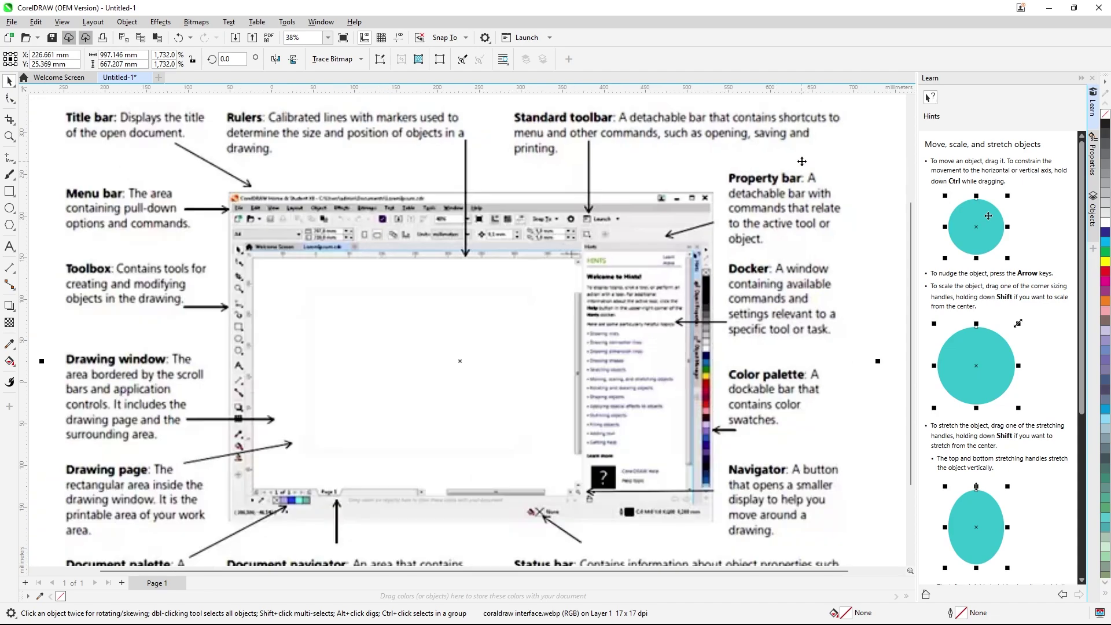
scroll(773, 445, "up", 3)
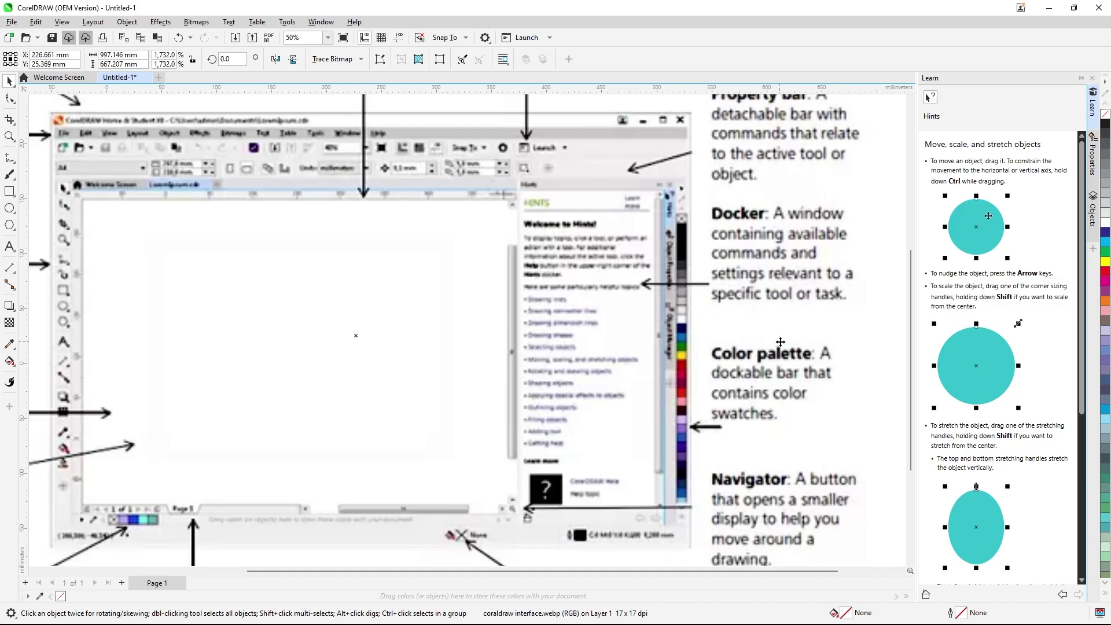
scroll(752, 315, "down", 2)
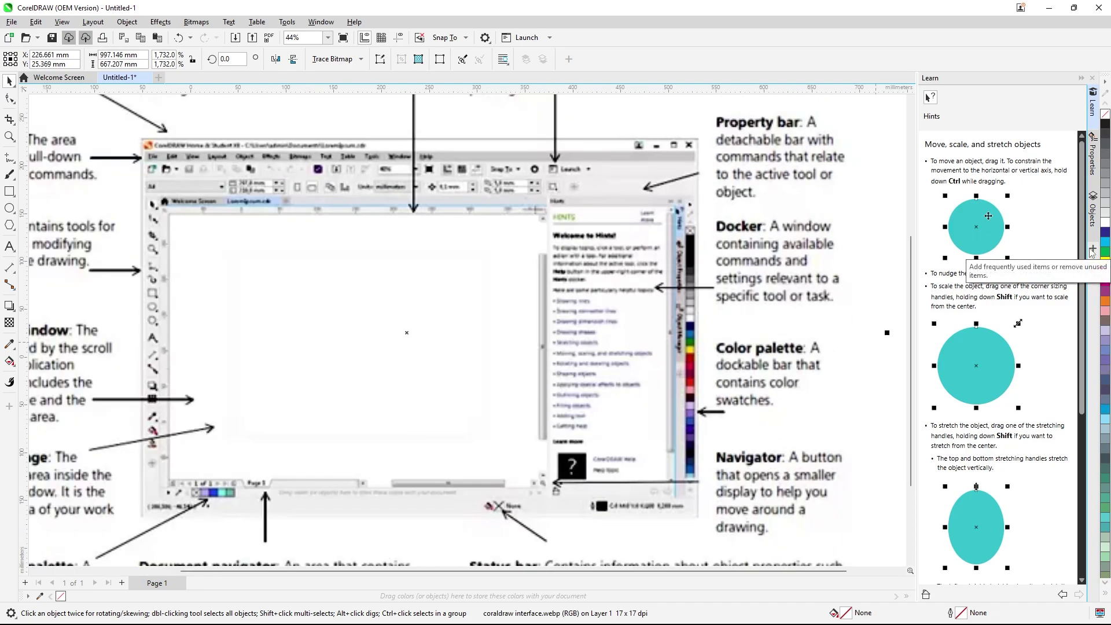
scroll(795, 216, "down", 1)
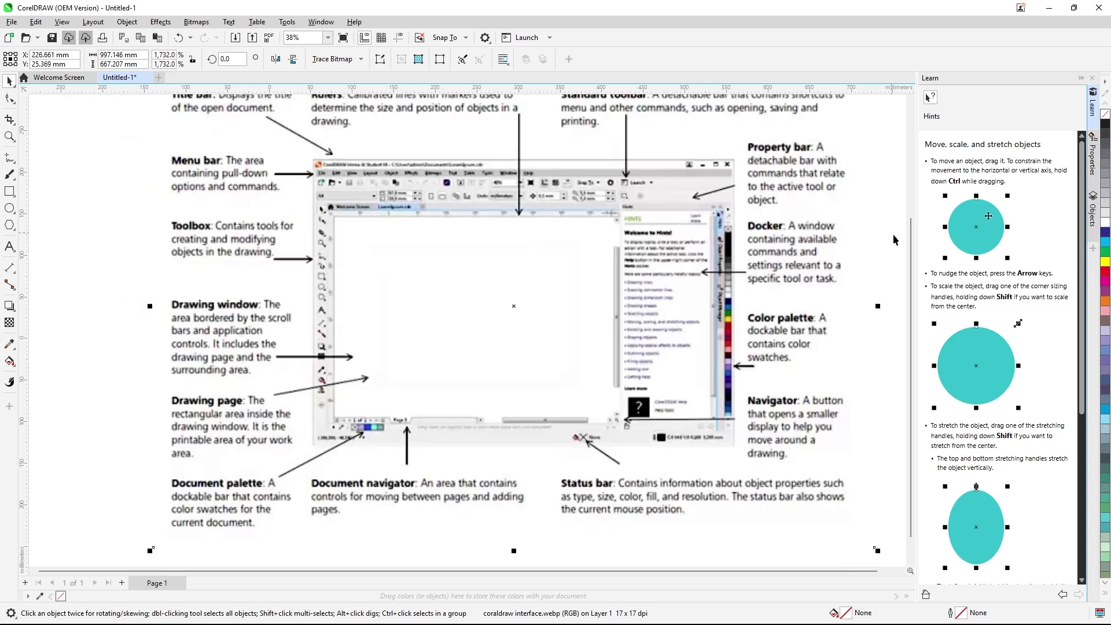
scroll(893, 234, "down", 1)
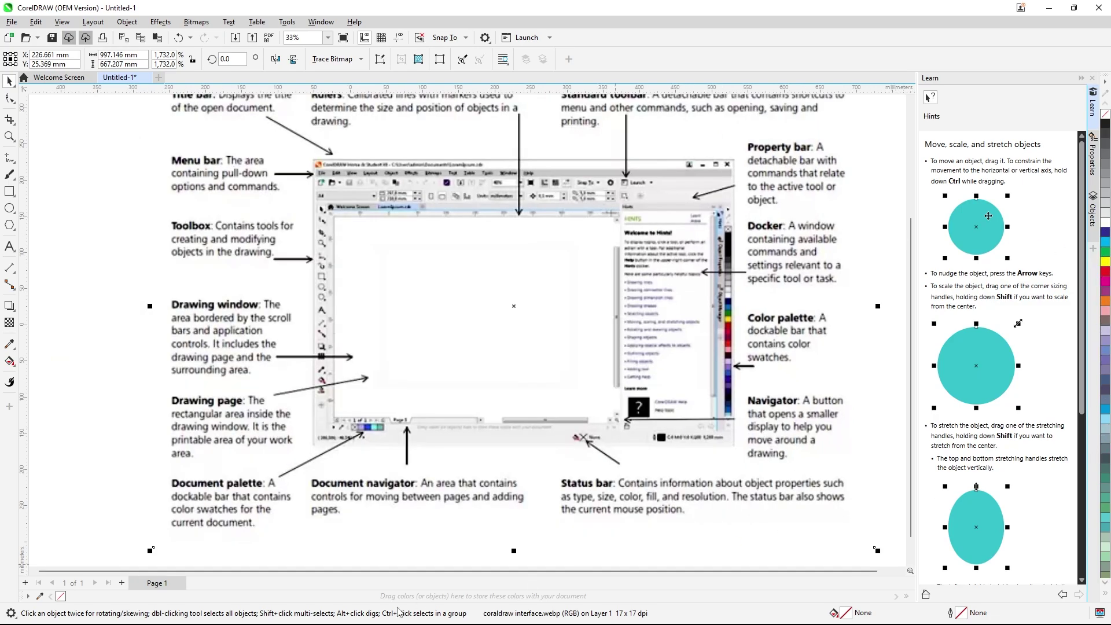
Draw a rectangle about 86 × 62 mm over the Drawing window label and fill it red (C:0 M:100 Y:100 K:0).
scroll(296, 477, "up", 1)
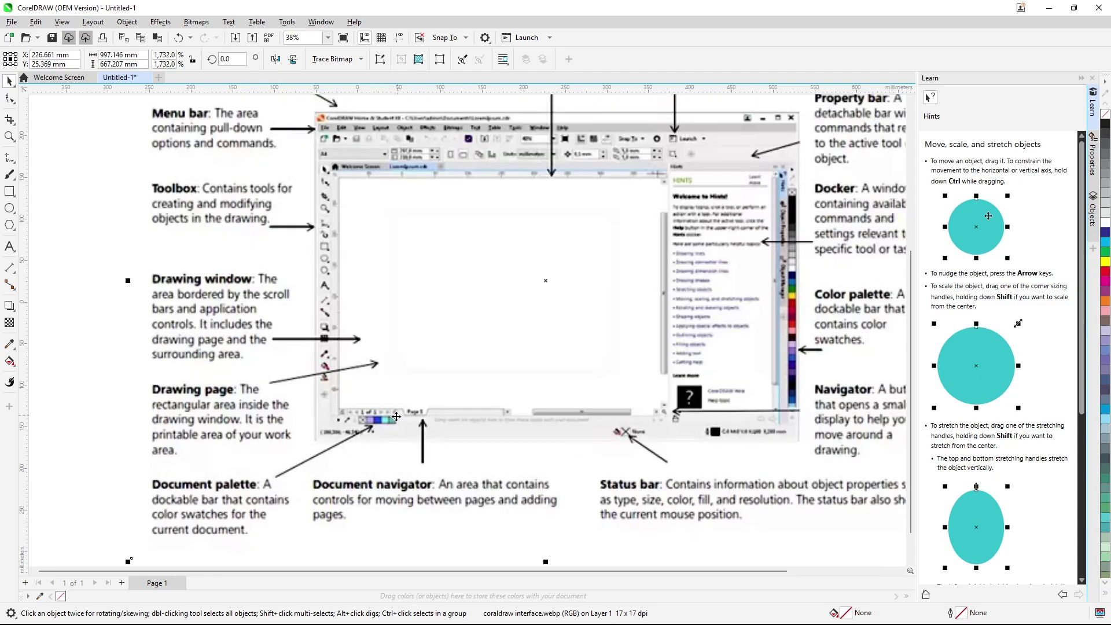
scroll(396, 417, "up", 1)
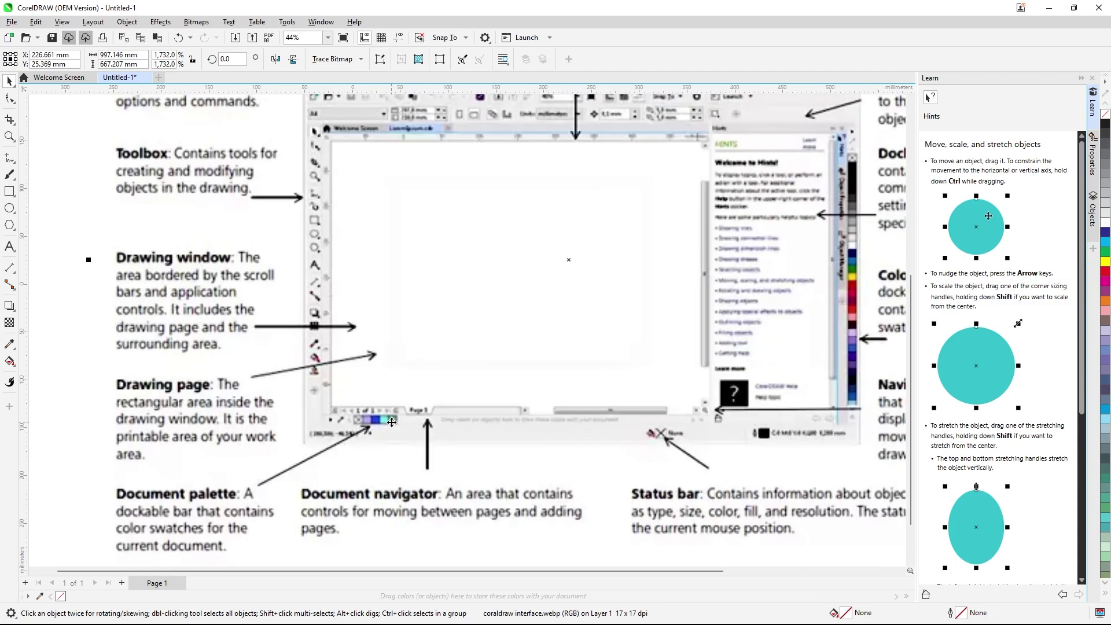
left_click(10, 193)
left_click_drag(149, 221, 232, 281)
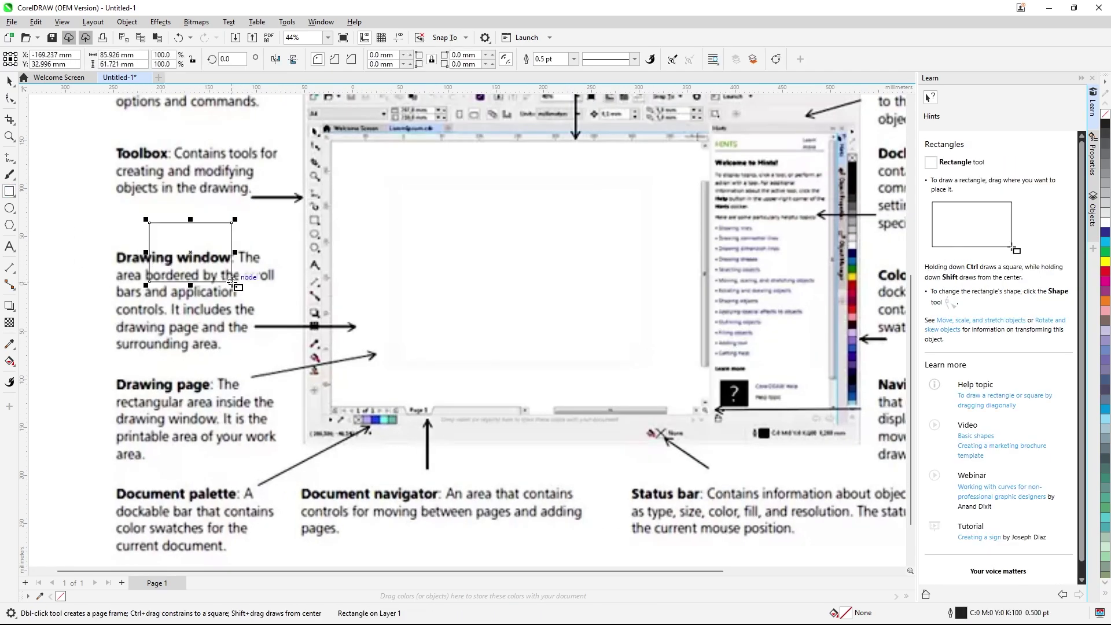
left_click(1107, 273)
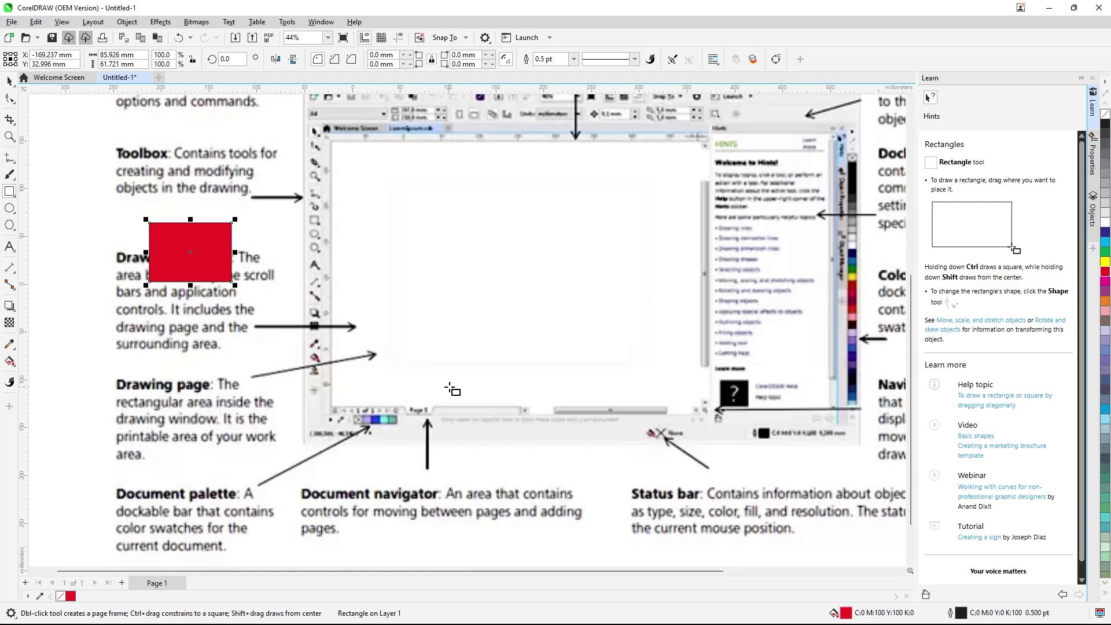
Add two new pages to the document after Page 1.
scroll(444, 356, "down", 1)
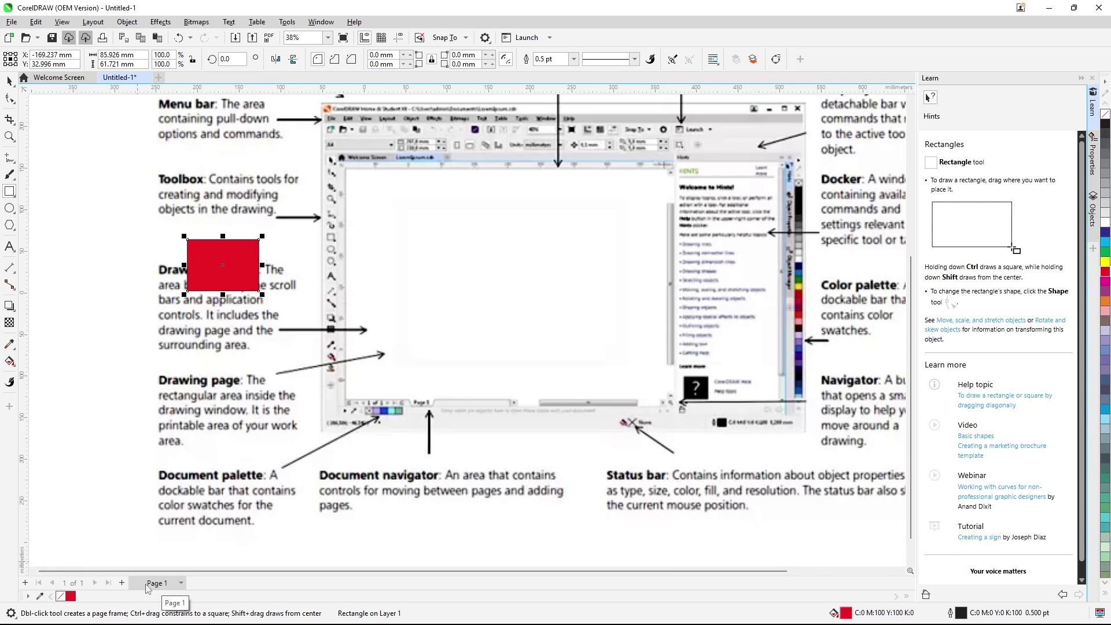
left_click(122, 582)
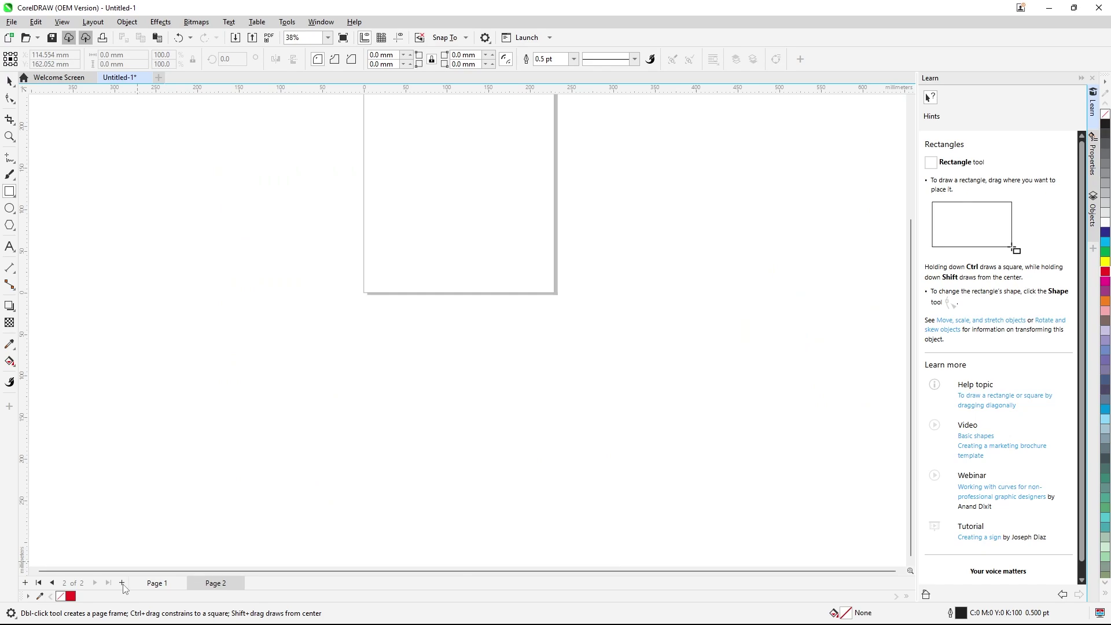
left_click(122, 583)
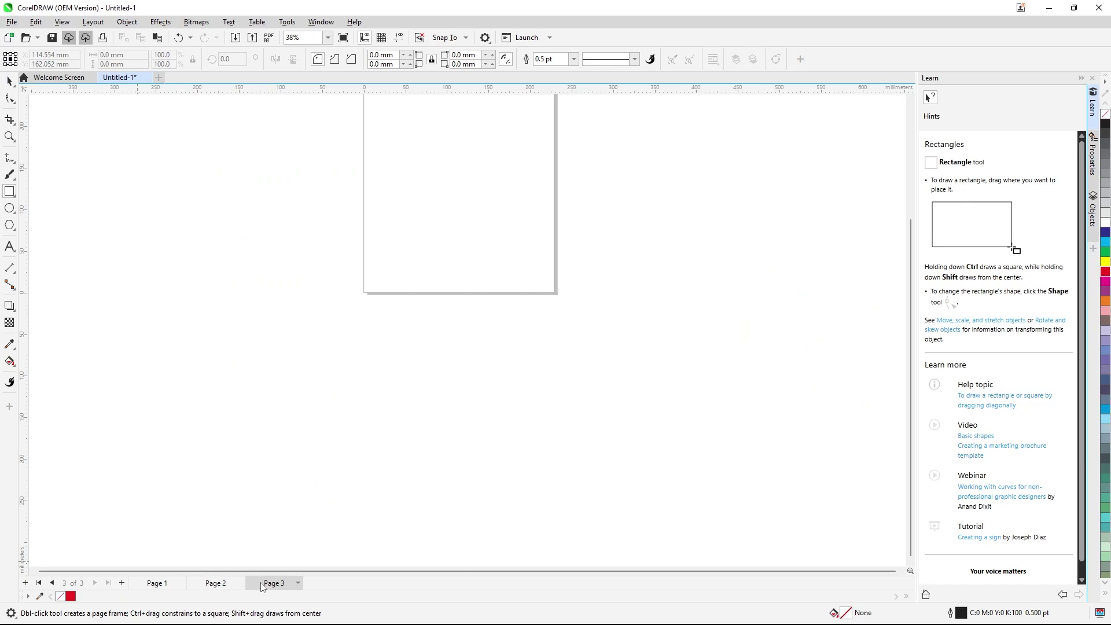
Delete Page 3 and Page 2 from the document.
left_click(297, 583)
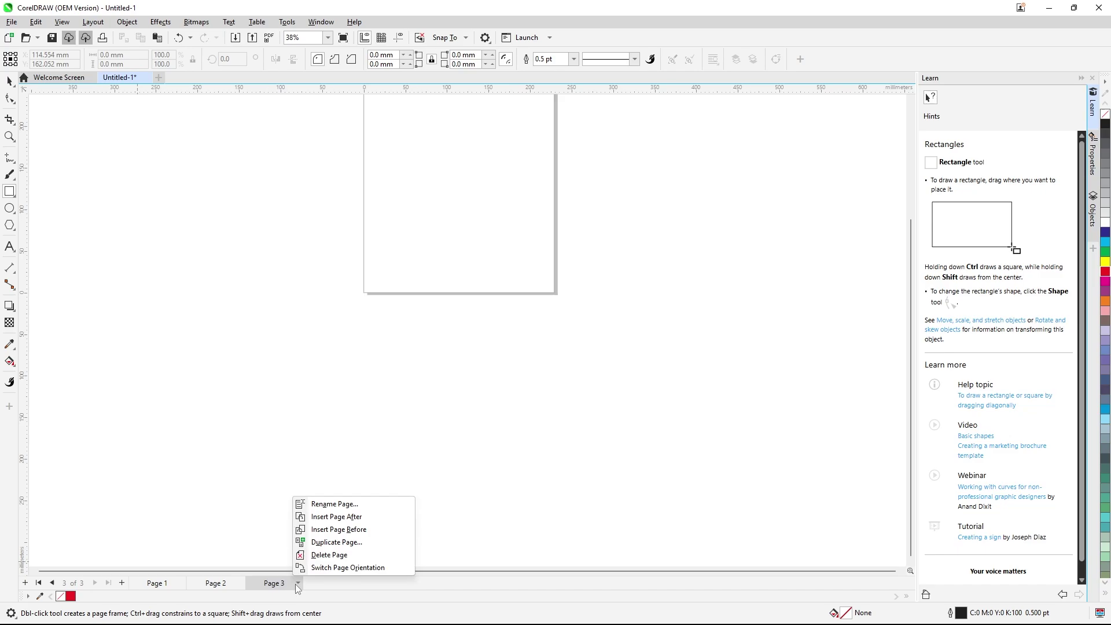
left_click(322, 556)
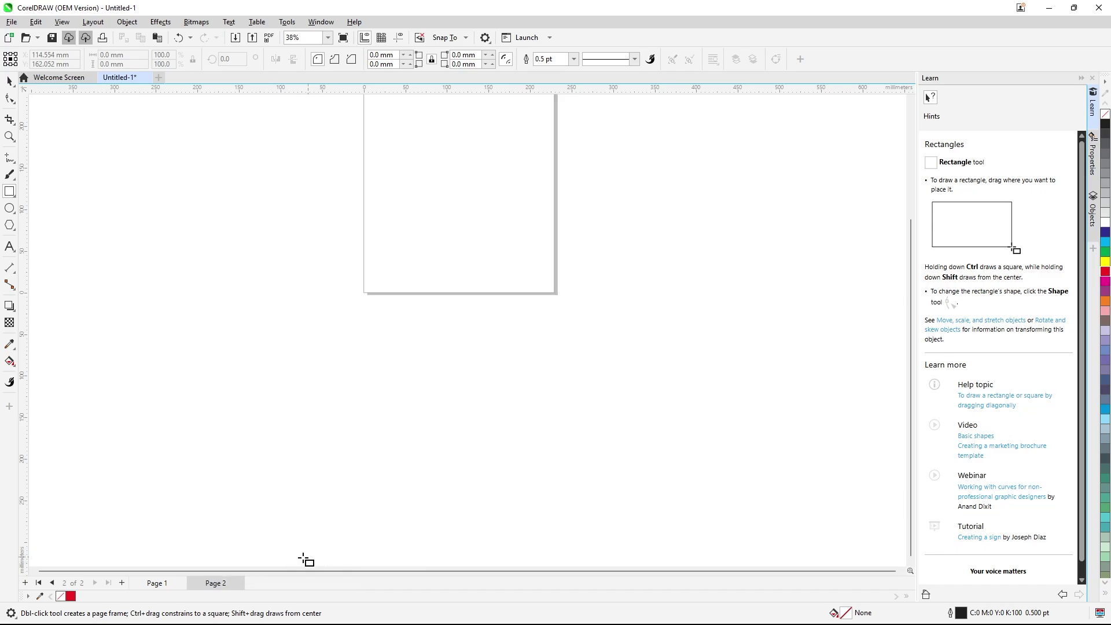
left_click(241, 583)
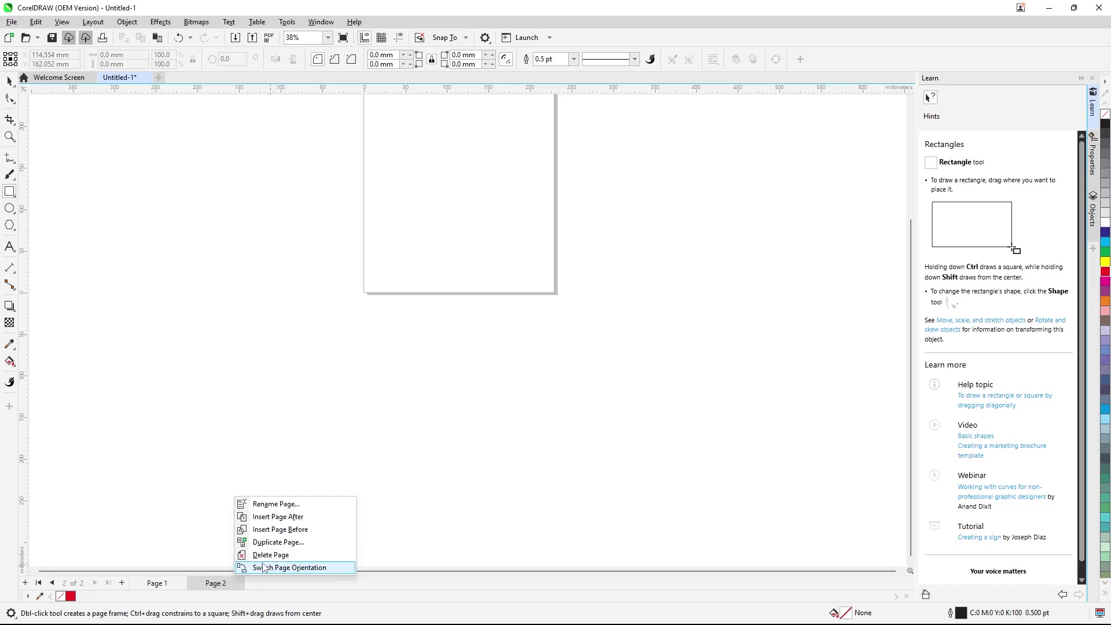
left_click(272, 556)
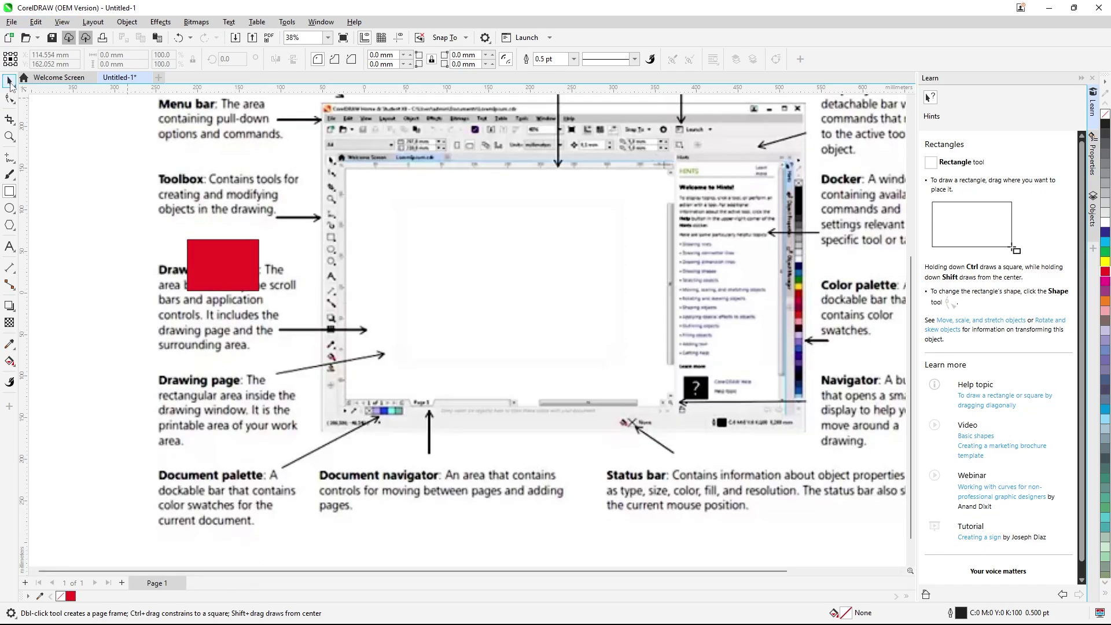
Activate the Pick tool and review the whole labelled reference image.
left_click(10, 83)
scroll(515, 407, "down", 1)
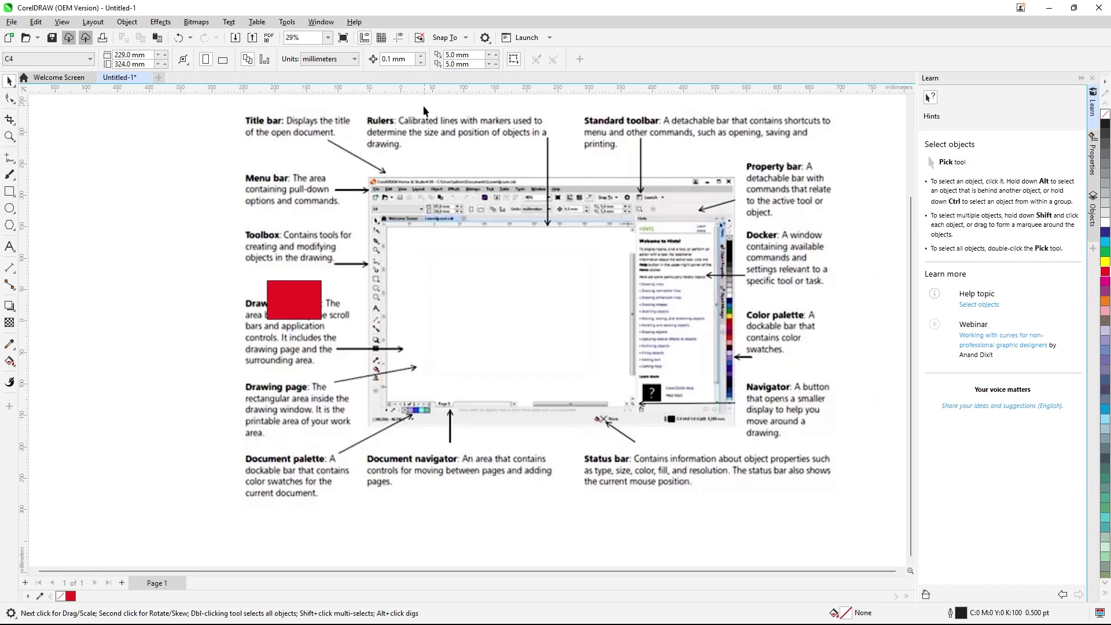
scroll(424, 110, "up", 1)
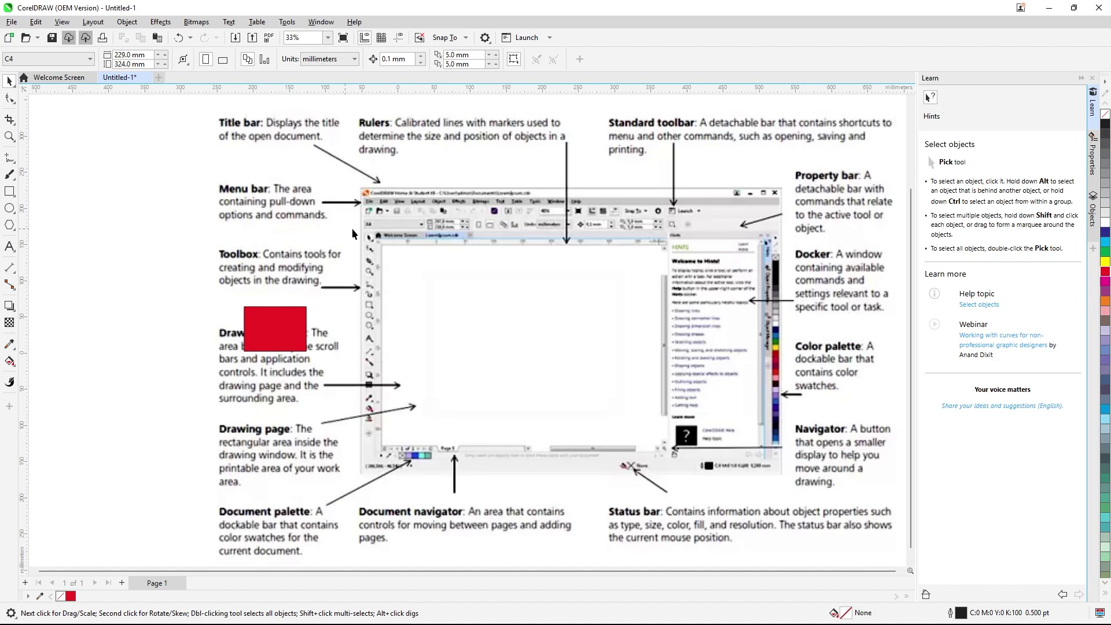
scroll(351, 228, "down", 1)
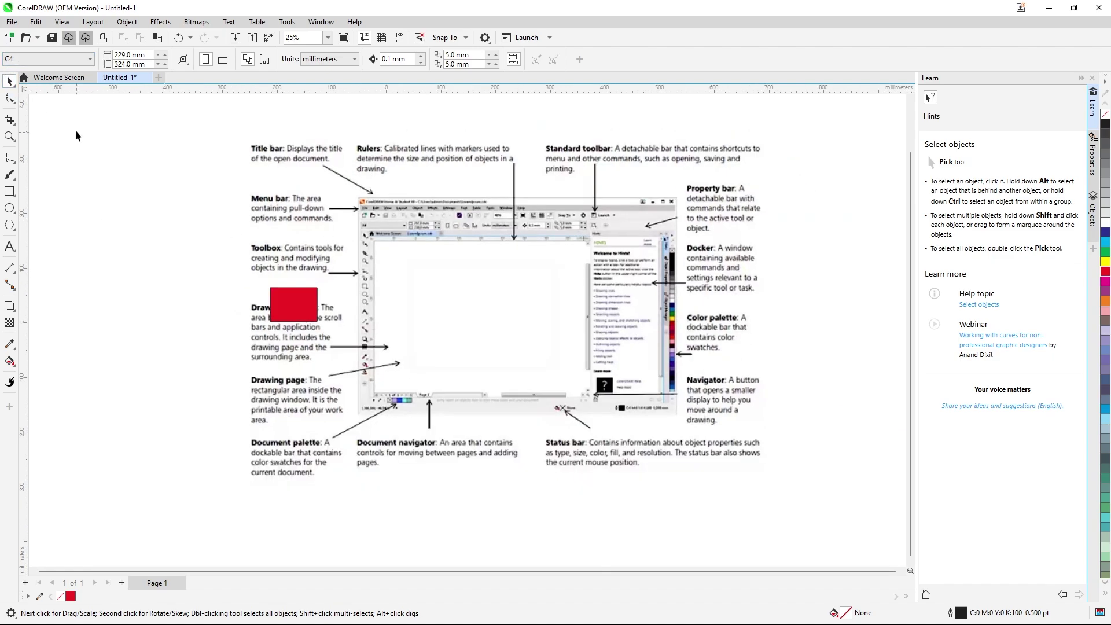
Unlock the toolbars and undock the toolbox, placing it as a floating palette beside the Learn docker.
right_click(723, 60)
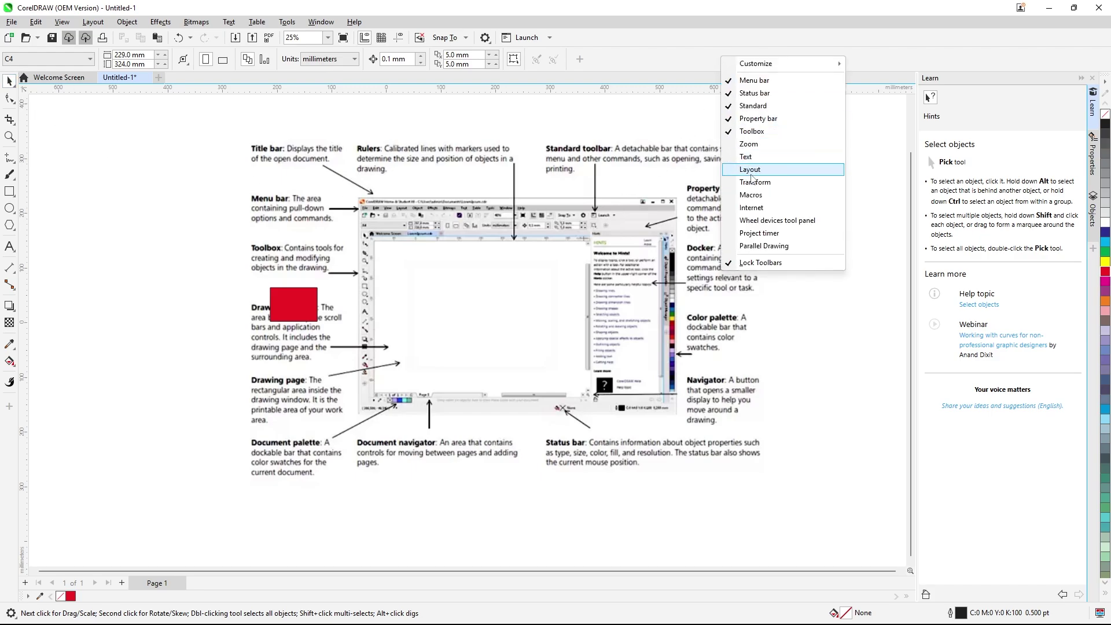
left_click(761, 264)
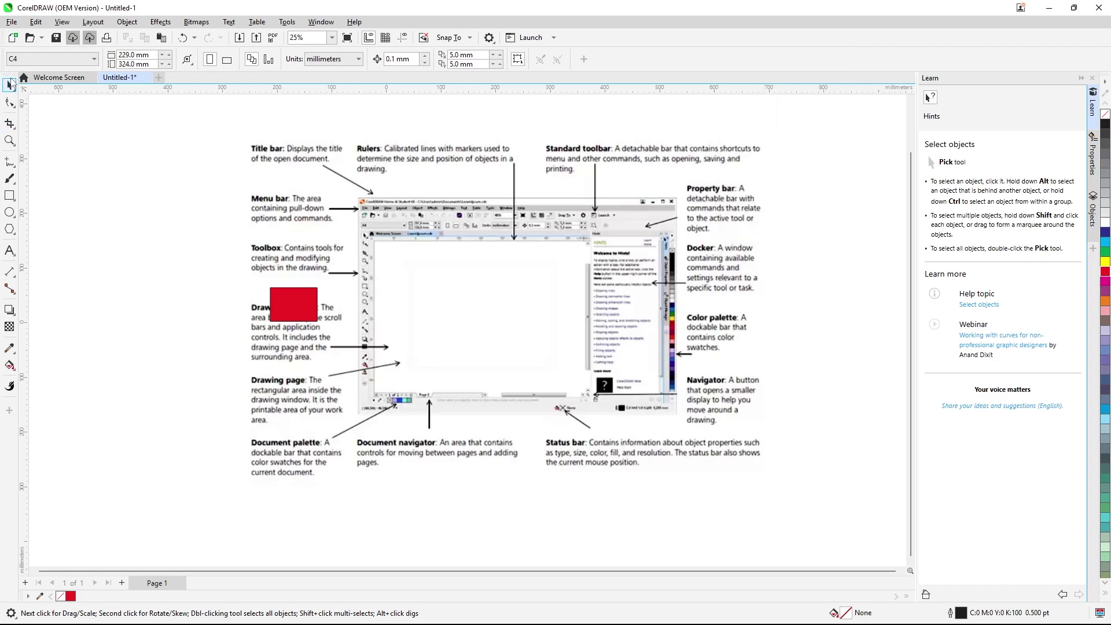
mouse_move(9, 74)
left_mouse_down()
mouse_move(101, 204)
mouse_move(738, 210)
mouse_move(808, 139)
left_mouse_up()
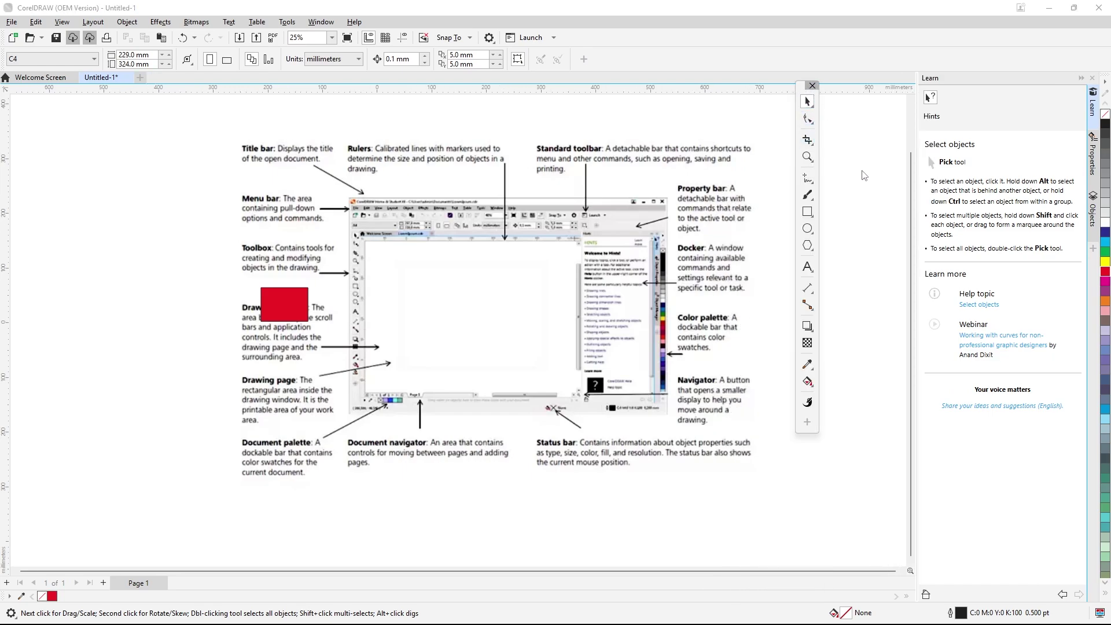
left_click_drag(803, 90, 849, 150)
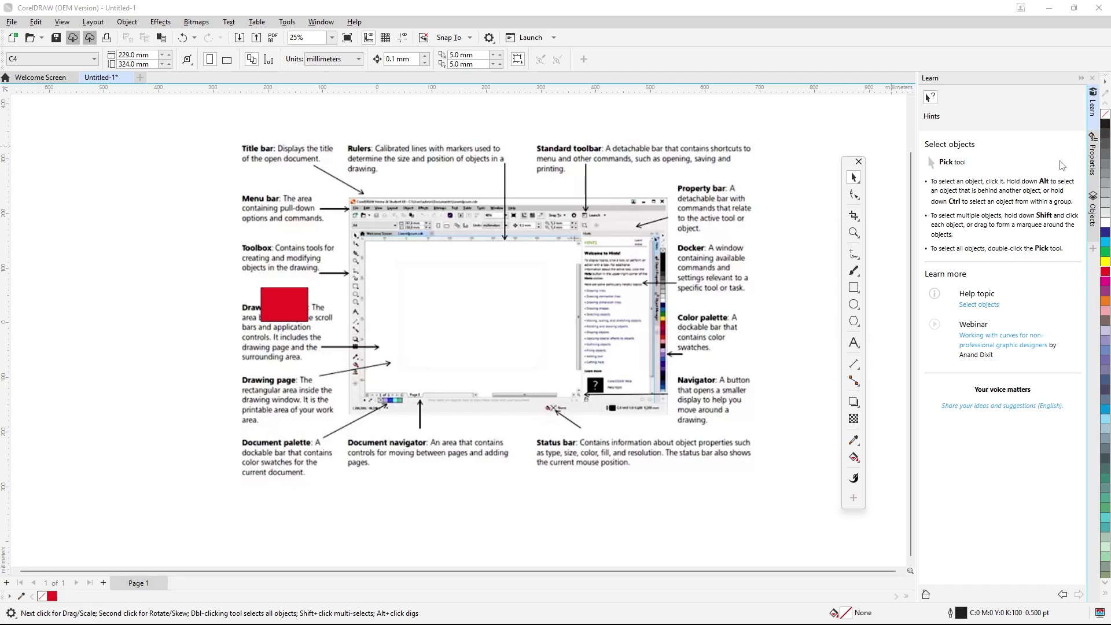
Undock the Properties docker, shorten it, and float it over the reference image's Menu bar and Toolbox labels.
left_click(1093, 155)
left_click_drag(1092, 155, 188, 191)
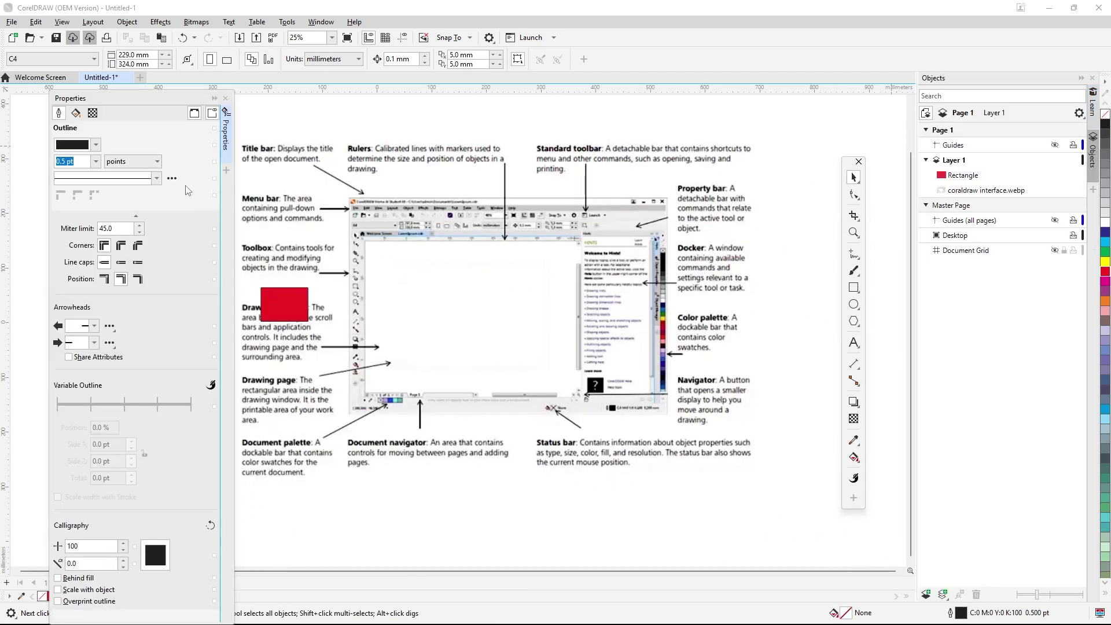
left_click_drag(175, 102, 170, 149)
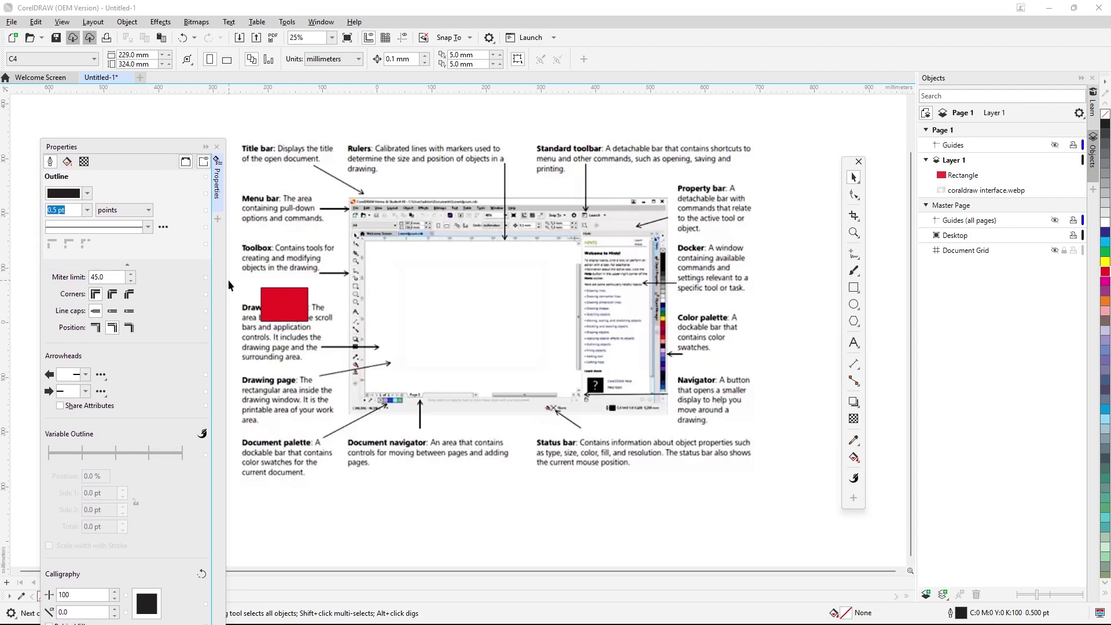
mouse_move(224, 286)
left_mouse_down()
mouse_move(1068, 282)
mouse_move(164, 277)
left_mouse_up()
left_click_drag(152, 140, 172, 181)
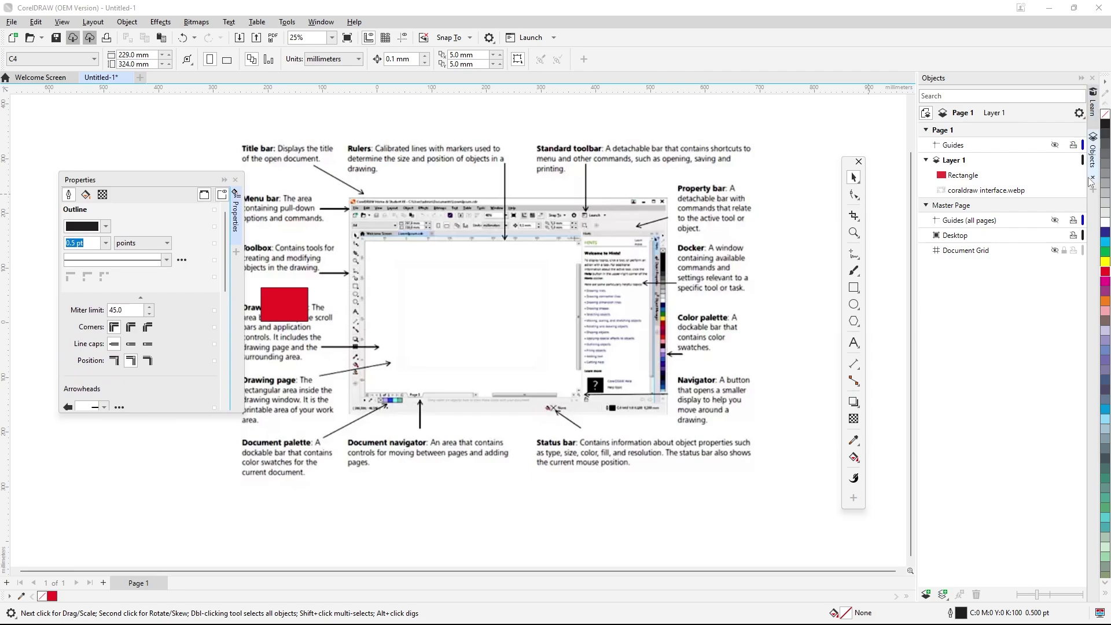
Undock the Objects docker and rearrange it and the Properties docker on opposite sides of the reference image.
left_click_drag(1092, 153, 886, 204)
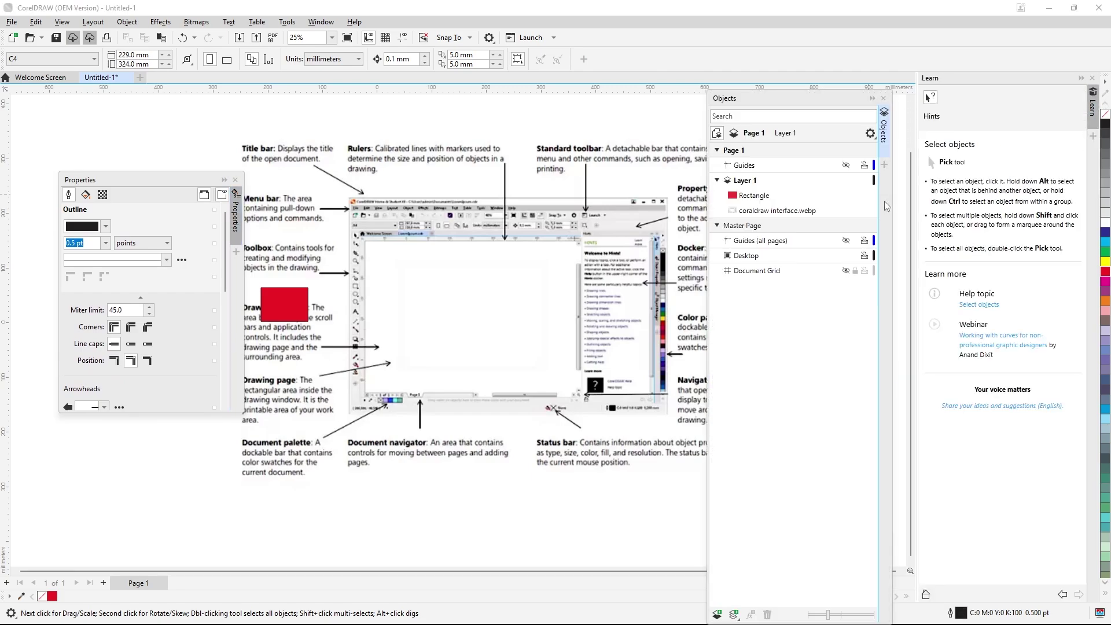
left_click_drag(825, 102, 434, 146)
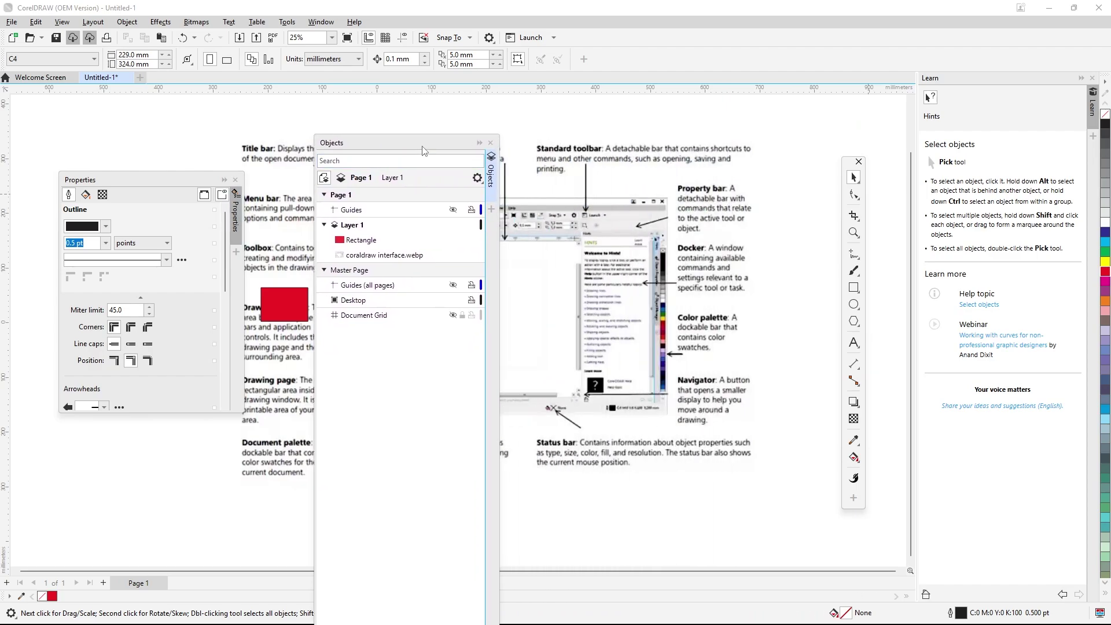
left_click_drag(199, 184, 776, 153)
left_click_drag(439, 144, 166, 138)
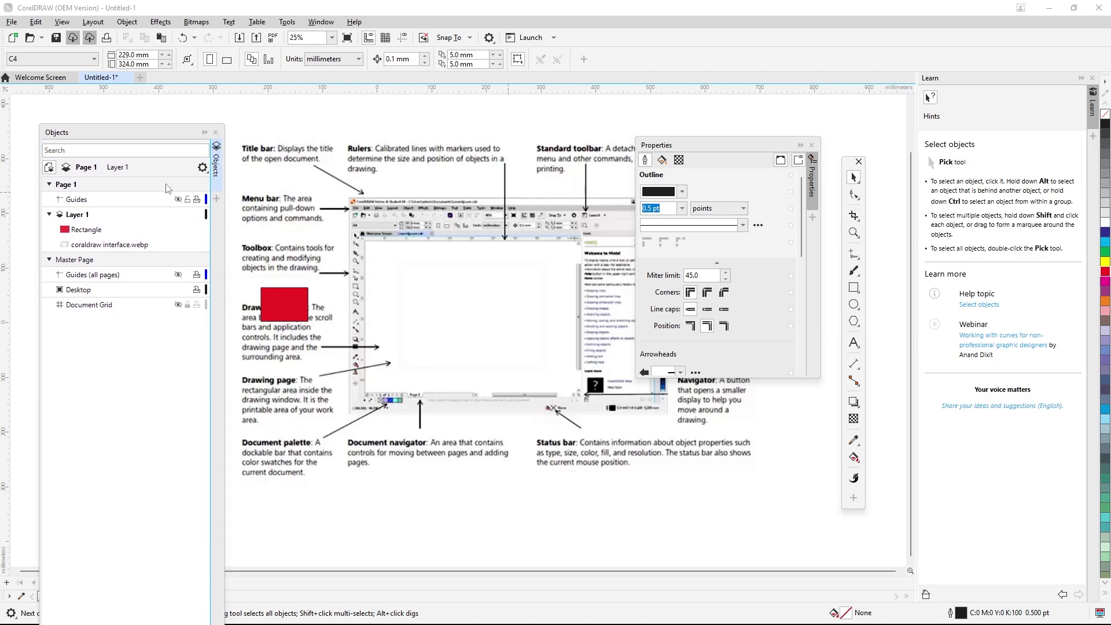
left_click_drag(148, 124, 164, 207)
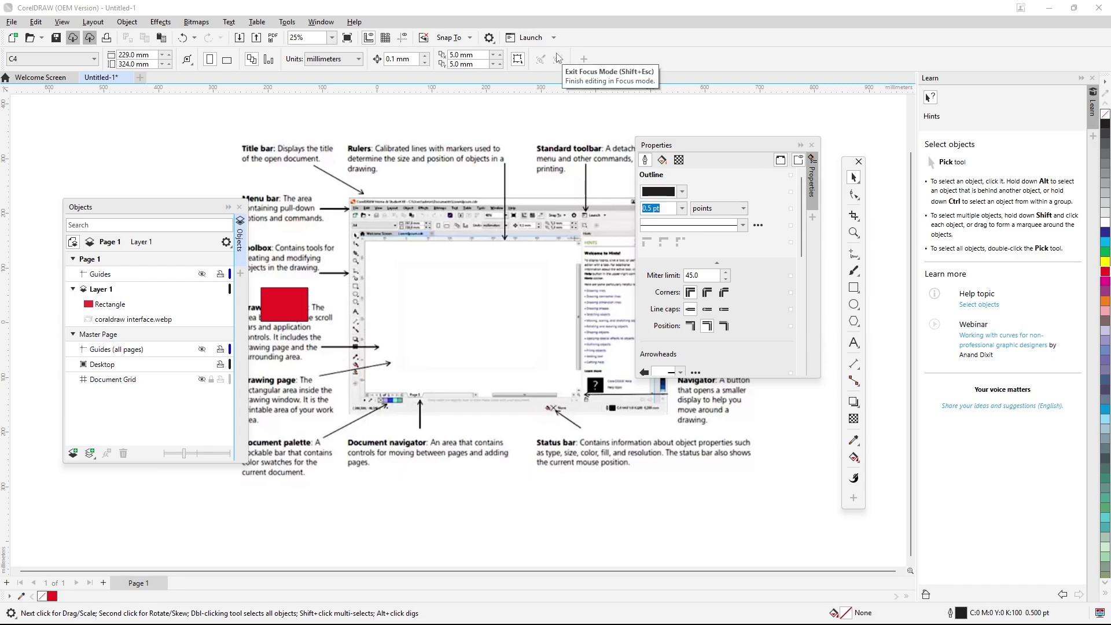
Look through the available workspace choices, including Lite, Default, Touch and Specialty.
left_click(321, 22)
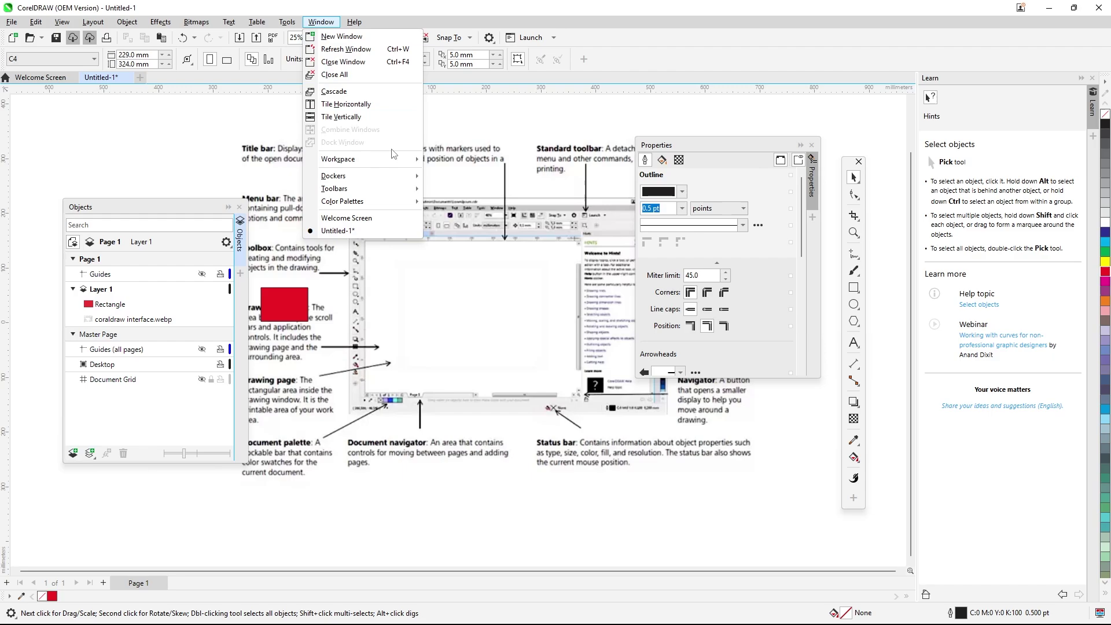
mouse_move(408, 164)
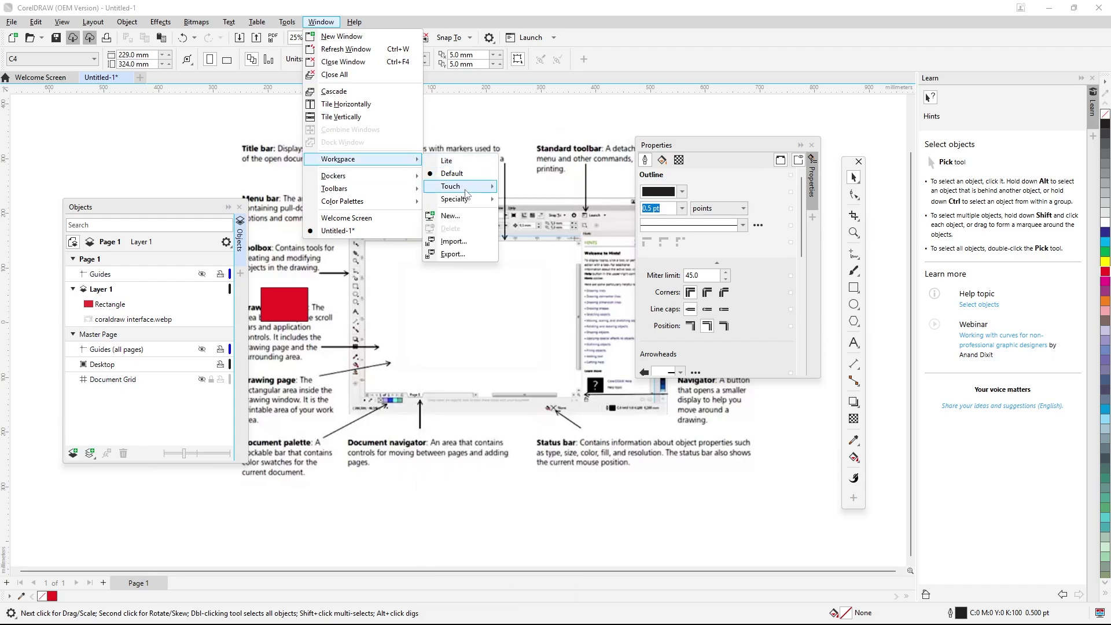
mouse_move(488, 203)
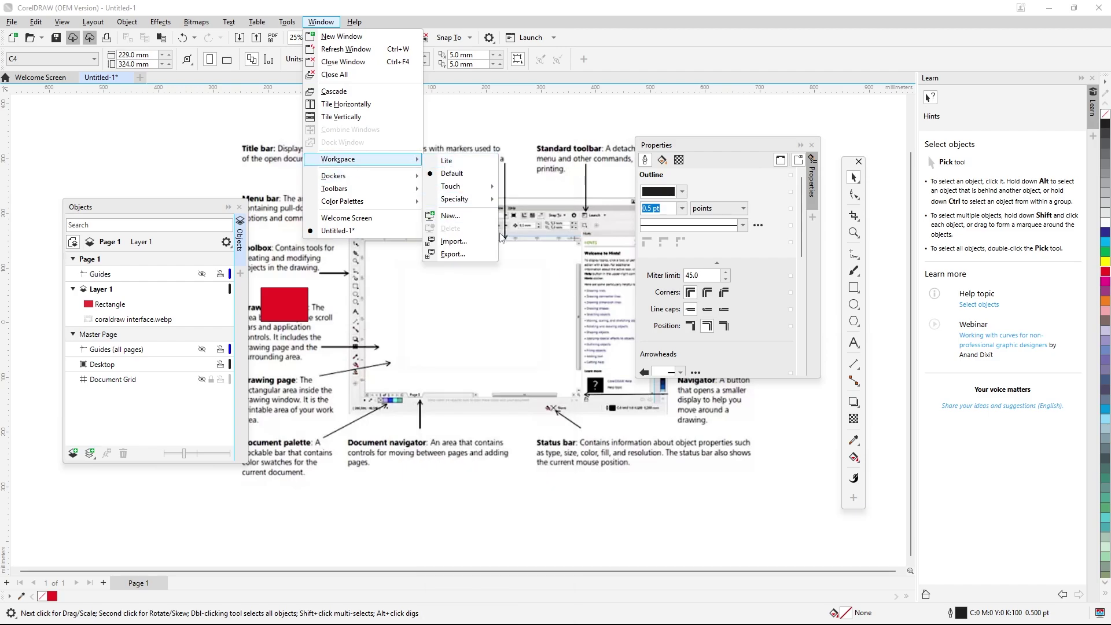
left_click(630, 114)
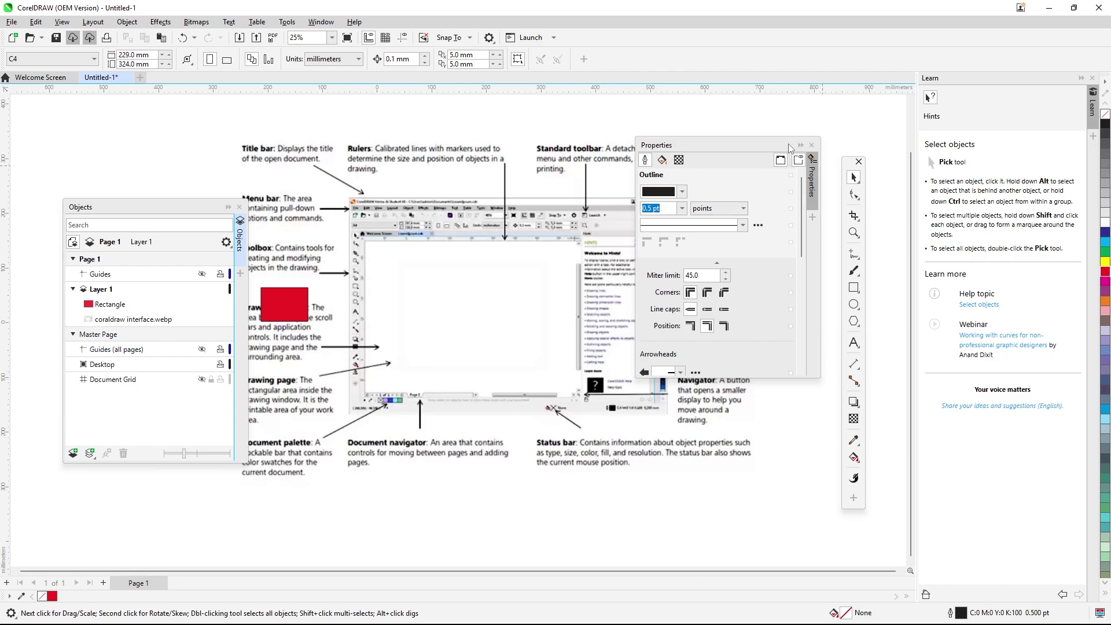
Move the floating Properties docker to the middle of the reference image, restoring a narrow width after it widens.
left_click_drag(775, 155, 1106, 131)
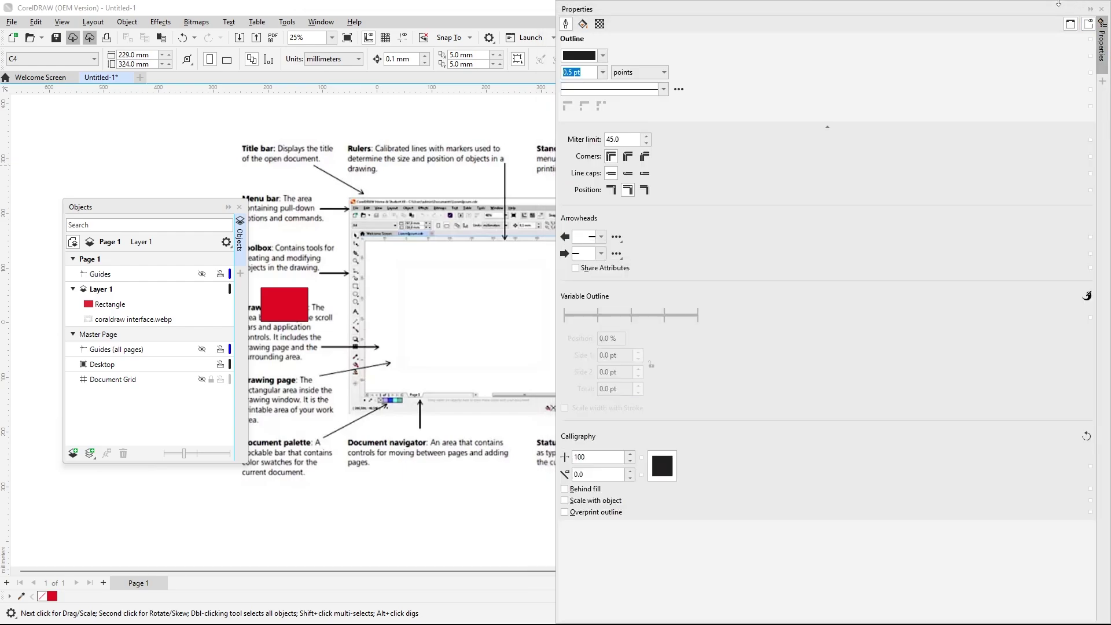
left_click_drag(1059, 3, 995, 159)
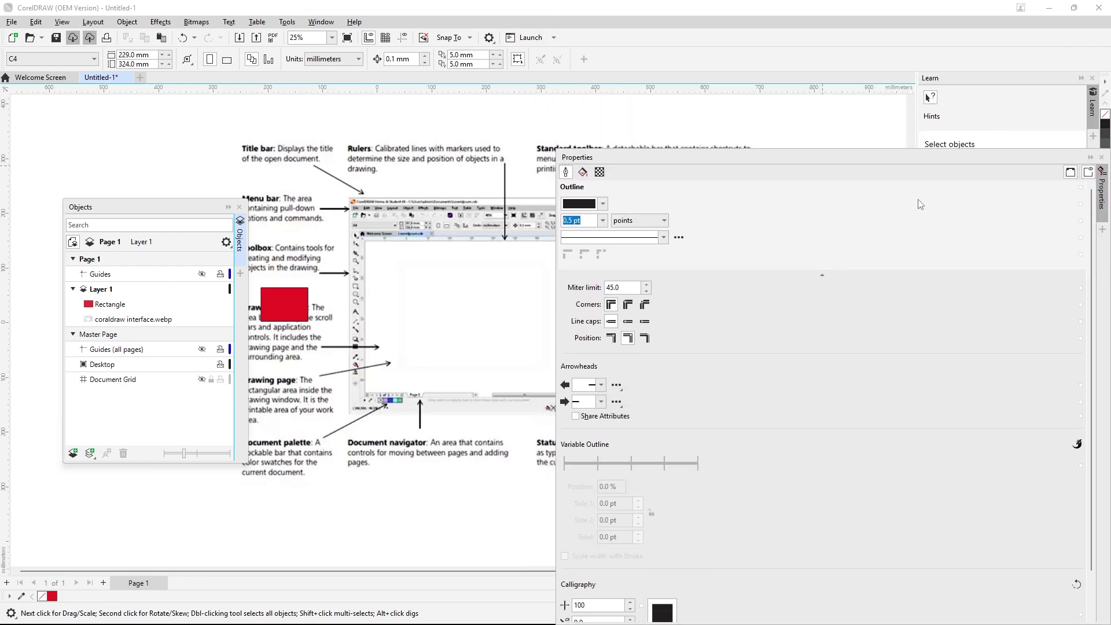
left_click_drag(1106, 279, 652, 289)
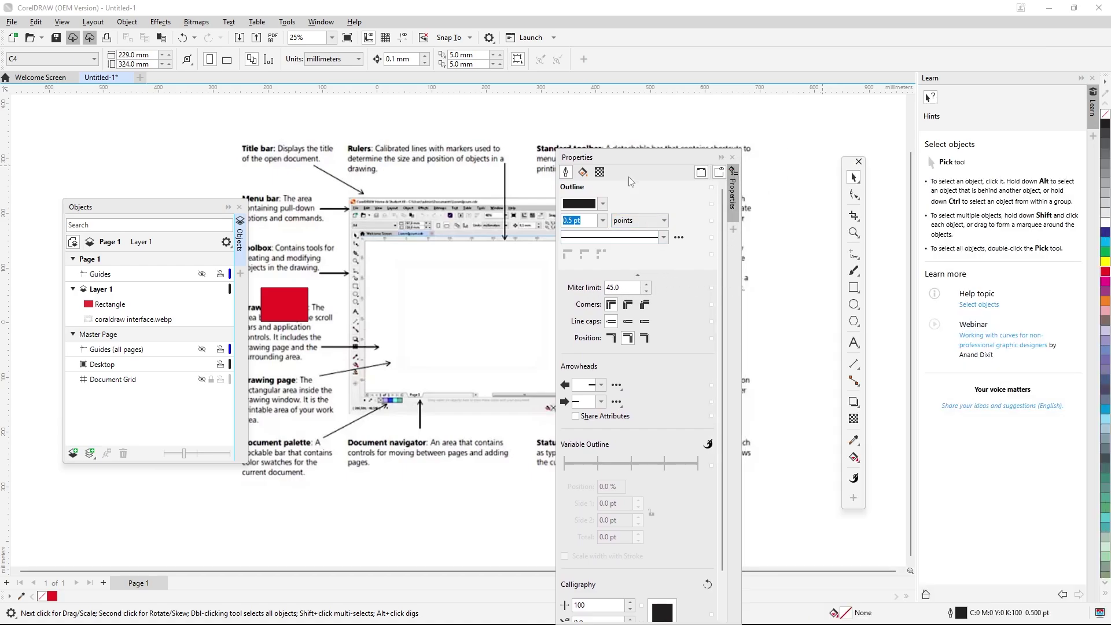
left_click_drag(645, 155, 492, 144)
Recheck the workspace choices and leave no object selected on the page.
left_click(321, 21)
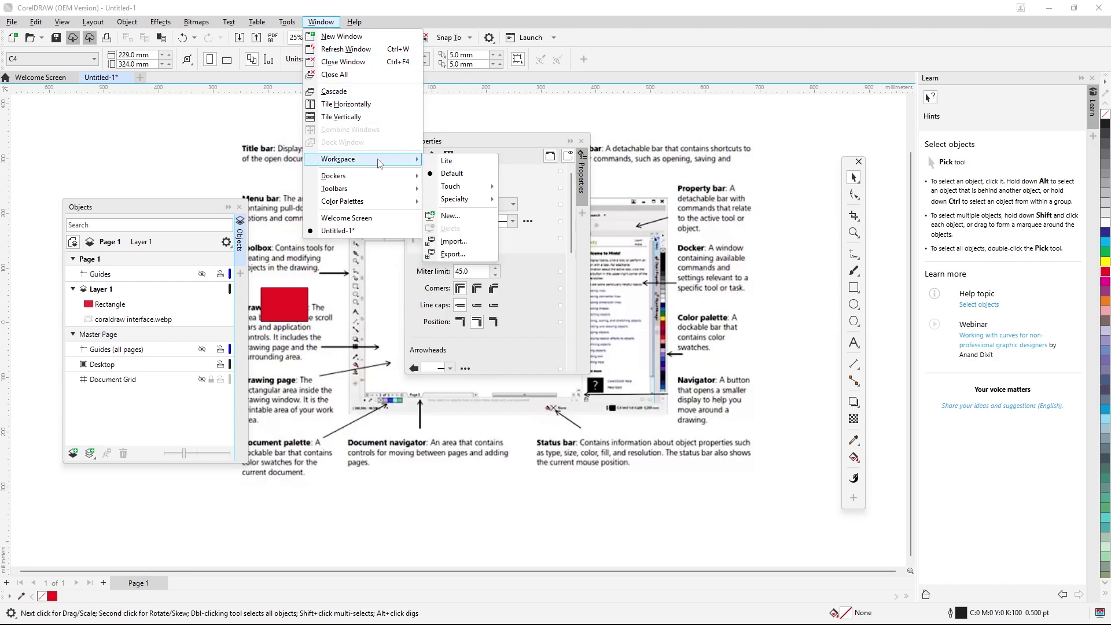
left_click(653, 130)
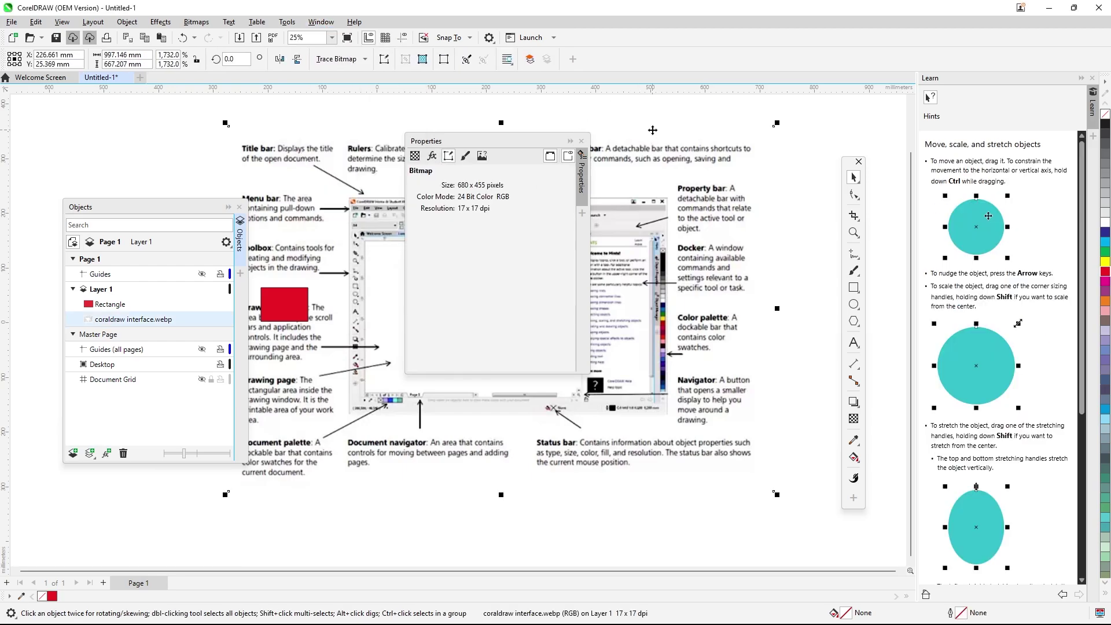
left_click(133, 139)
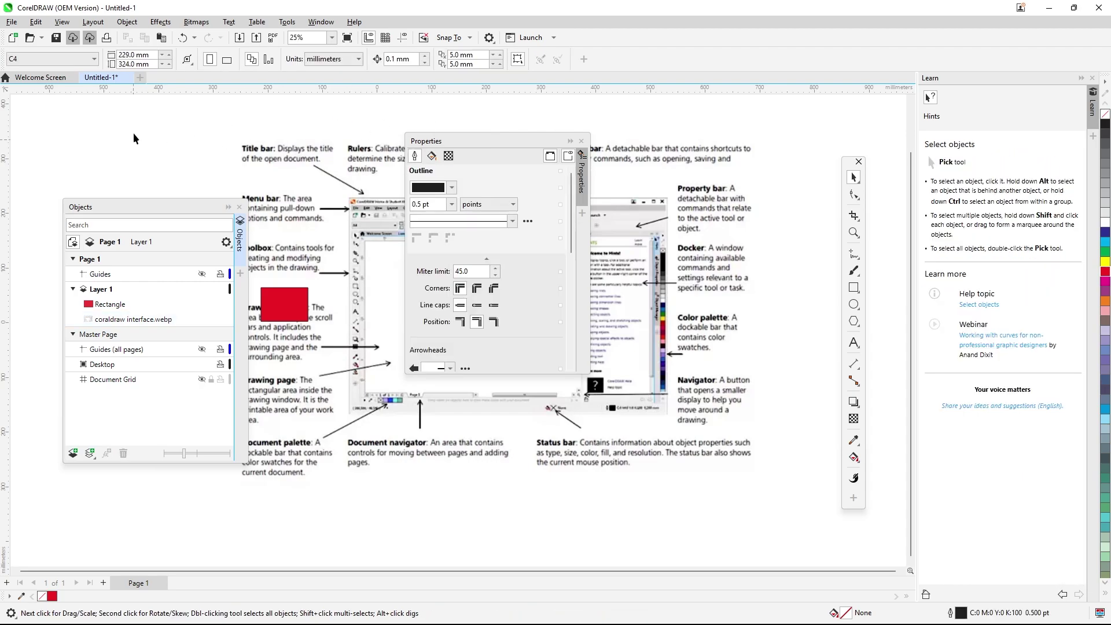
Close the Untitled-1 document without saving its changes and exit the program.
left_click(128, 78)
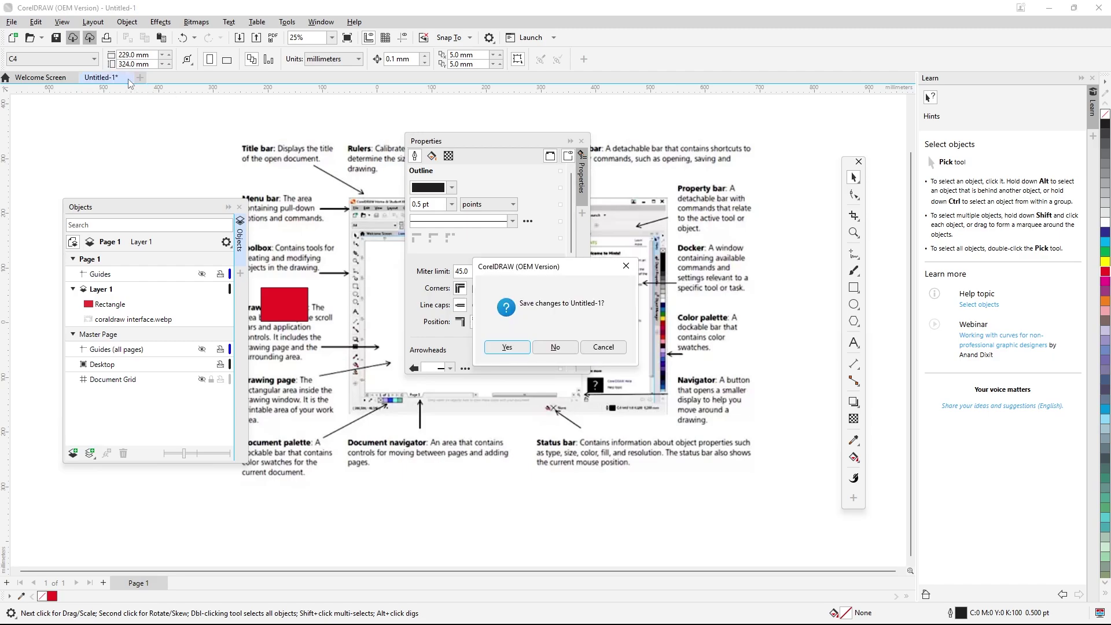
left_click(552, 347)
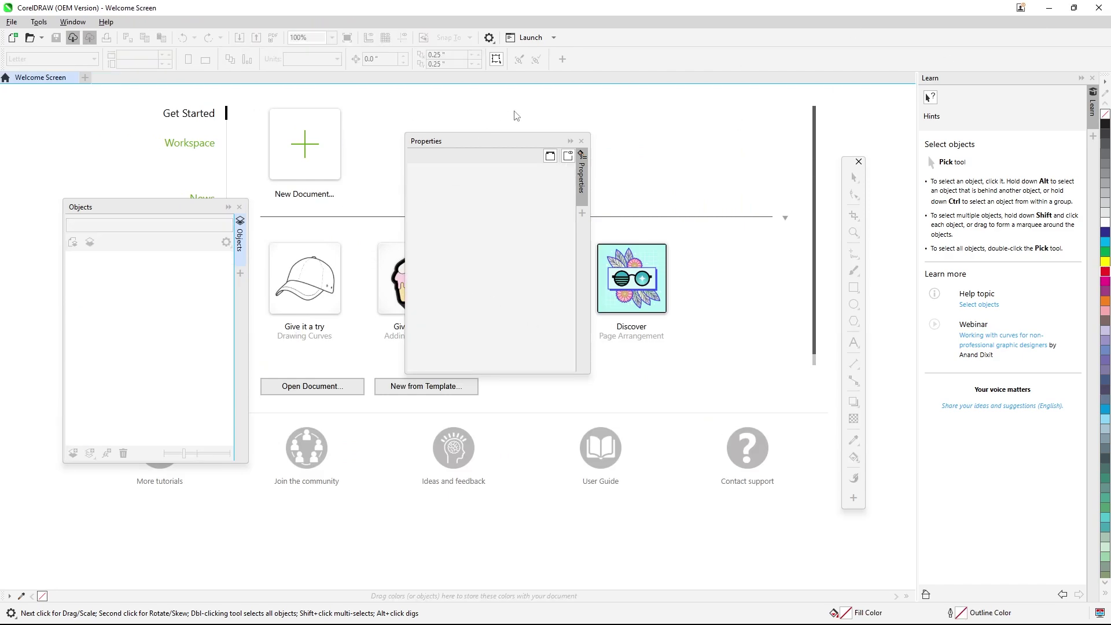
left_click(1099, 8)
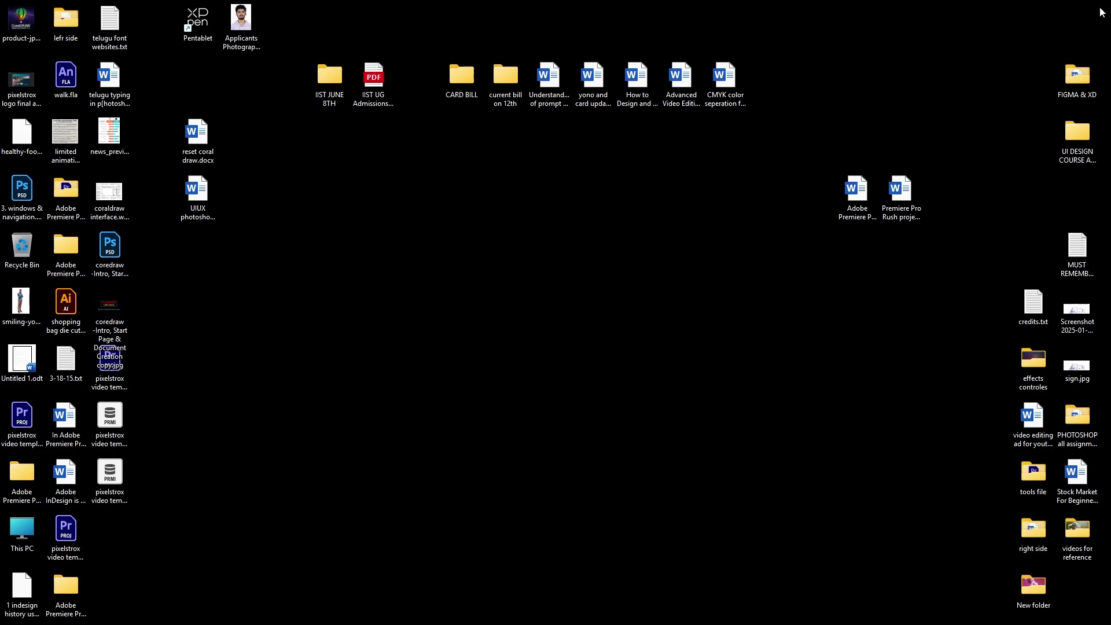
Refresh the desktop and launch CorelDRAW again.
right_click(502, 245)
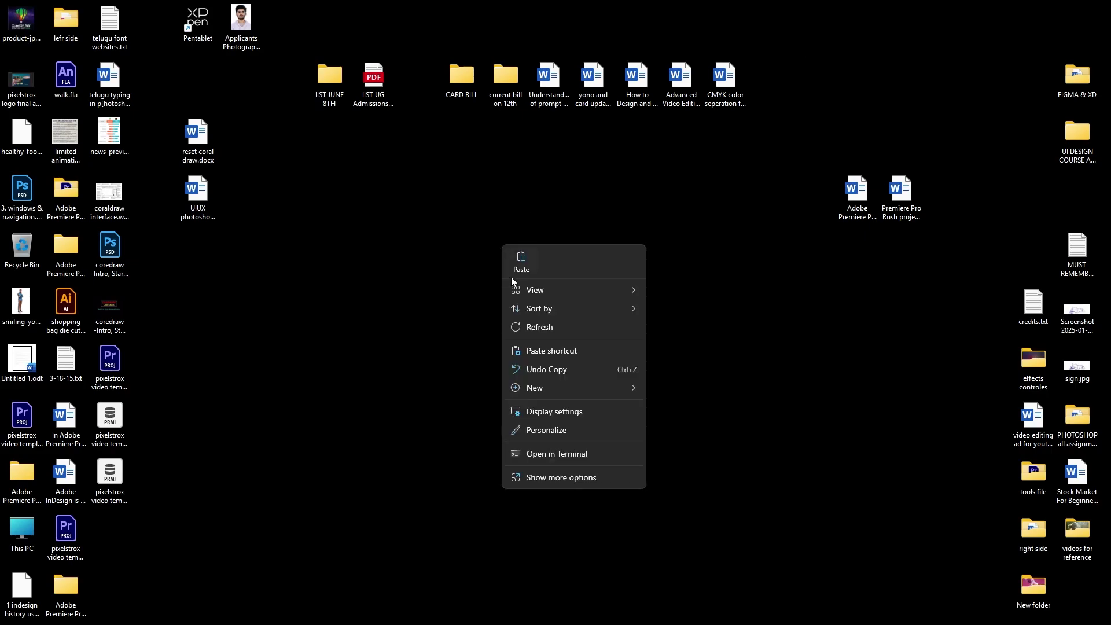
left_click(533, 328)
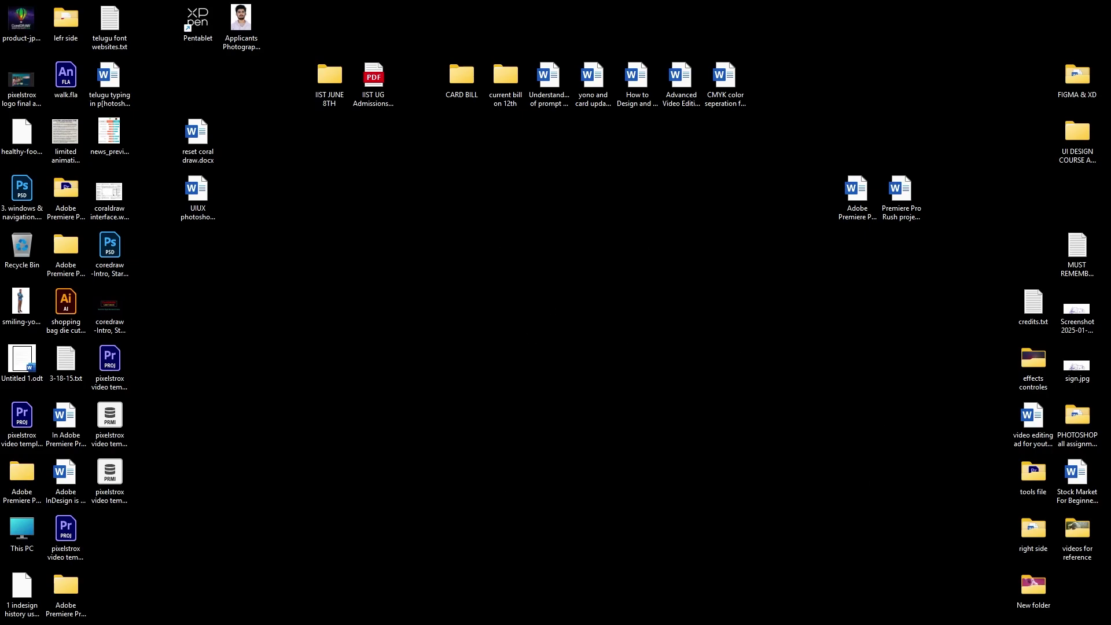
left_click(914, 612)
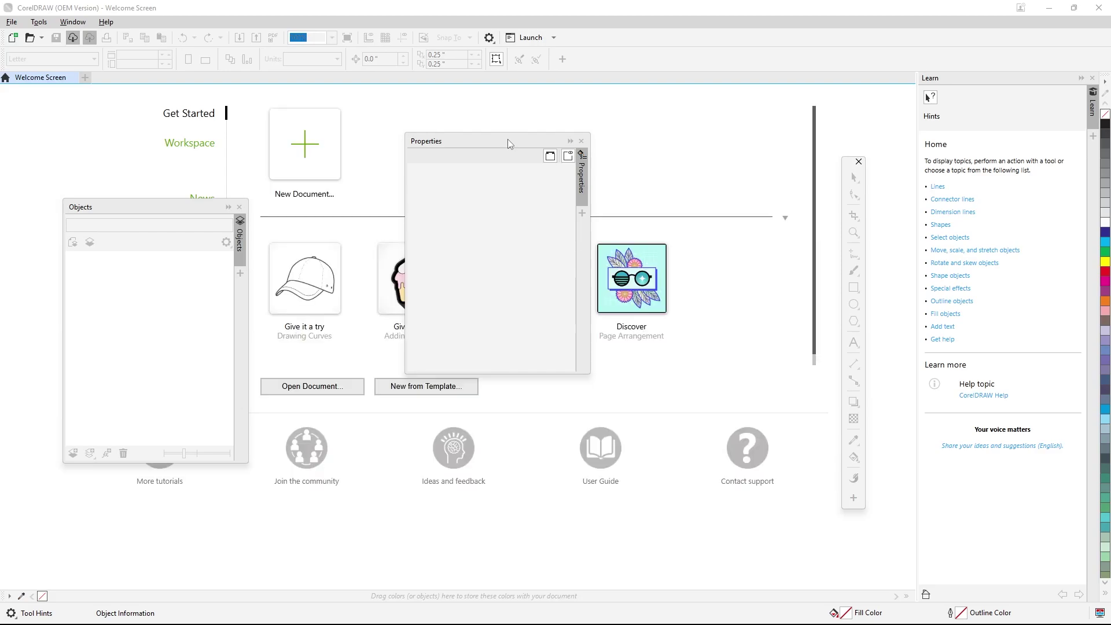
Reposition the floating Objects and Properties dockers over the Welcome Screen and exit the program.
left_click_drag(198, 209, 289, 164)
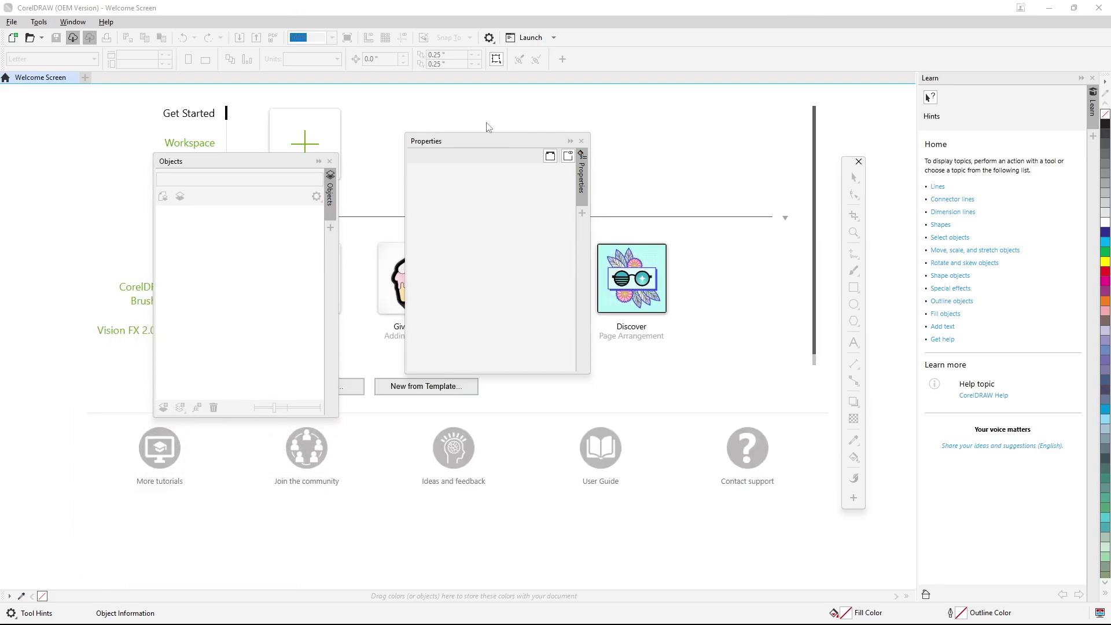
left_click_drag(514, 144, 561, 221)
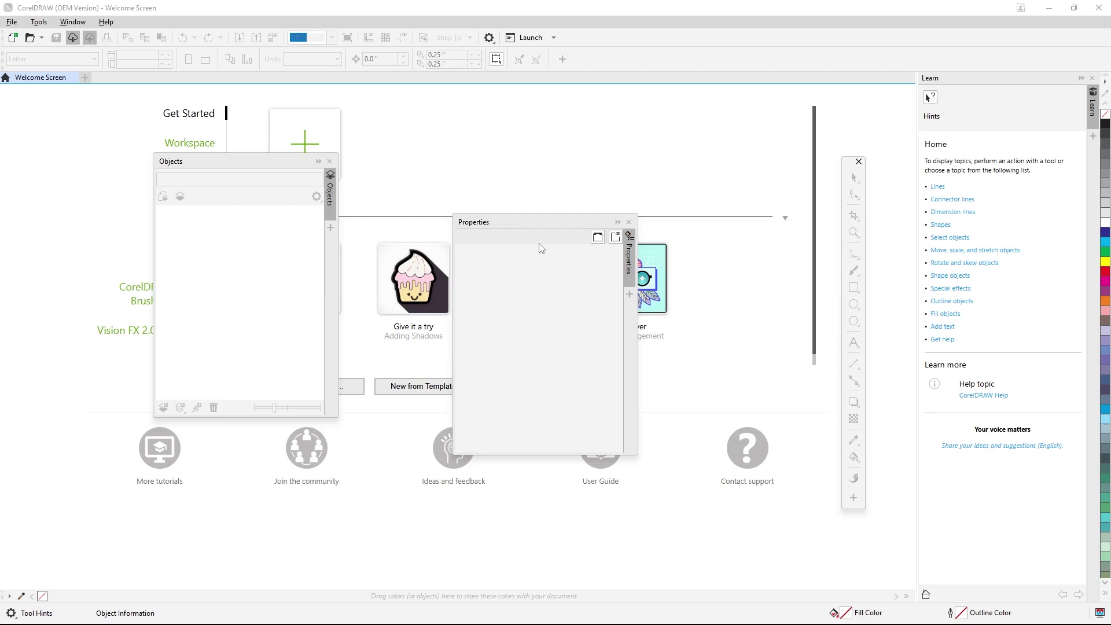
left_click(1100, 9)
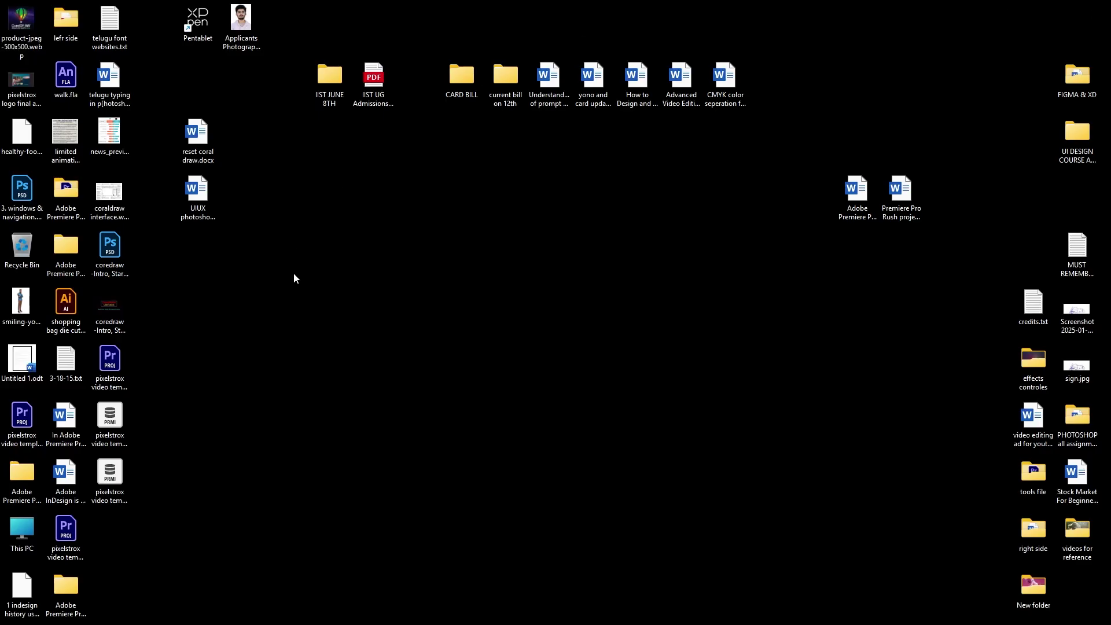
Relaunch CorelDRAW and overwrite the current workspace with the factory default.
mouse_move(917, 619)
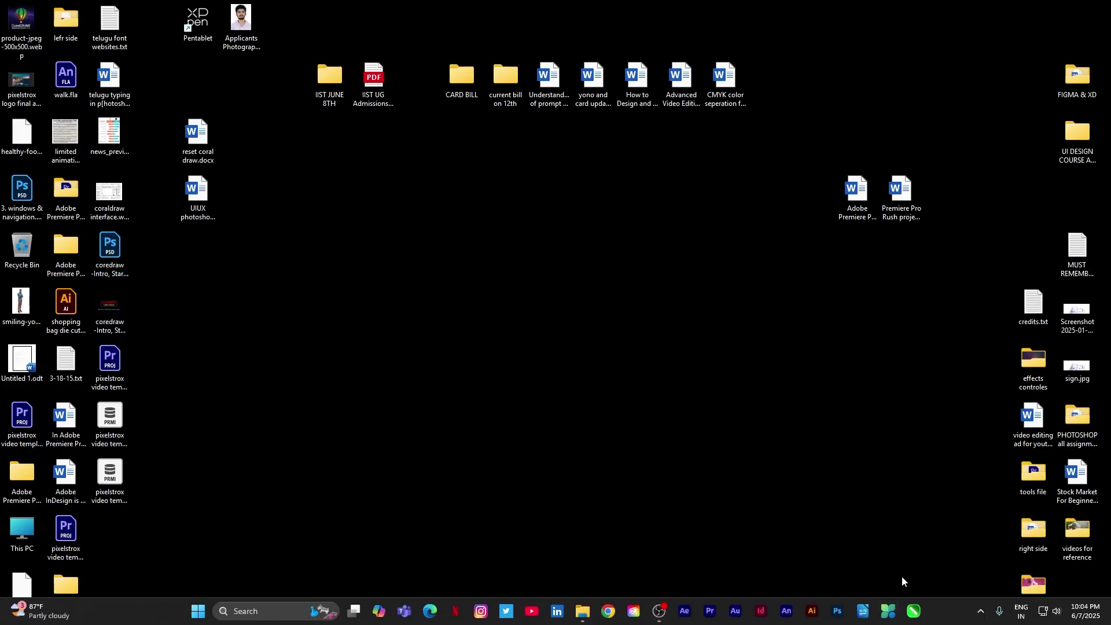
left_click(913, 611)
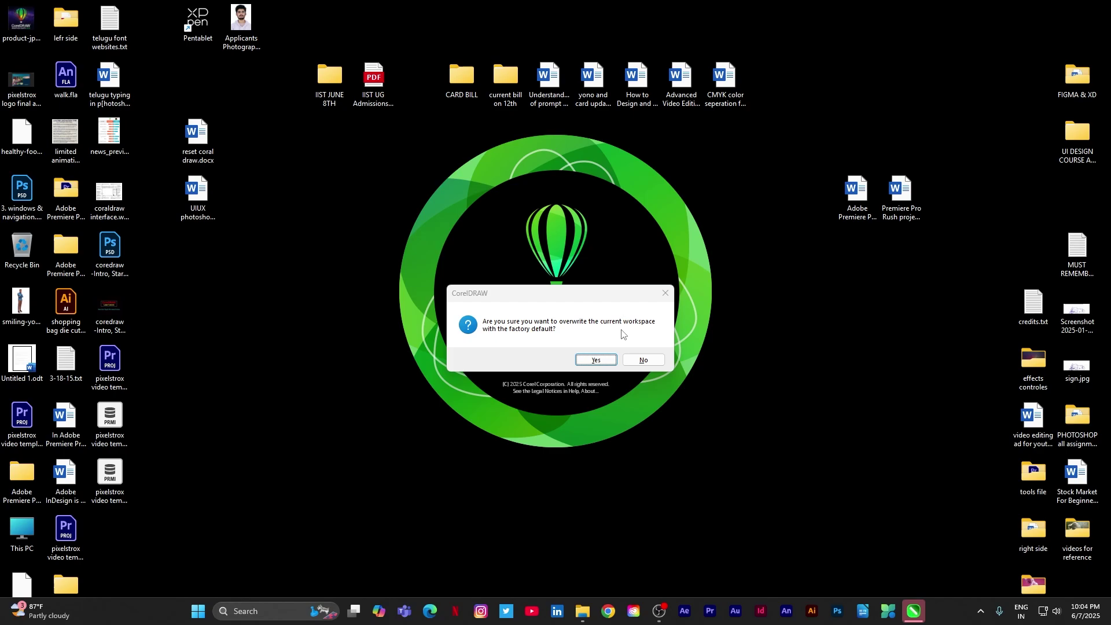
left_click(602, 361)
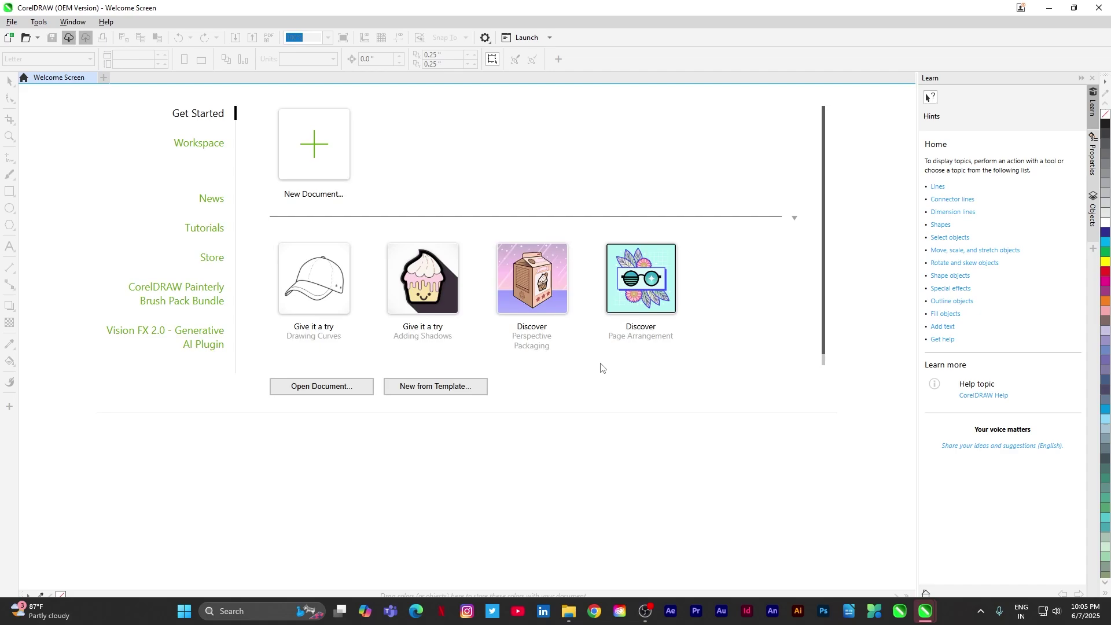
Create a one-page CMYK document from the CorelDRAW Default preset at 8.5 × 11 in and 300 dpi.
left_click(312, 144)
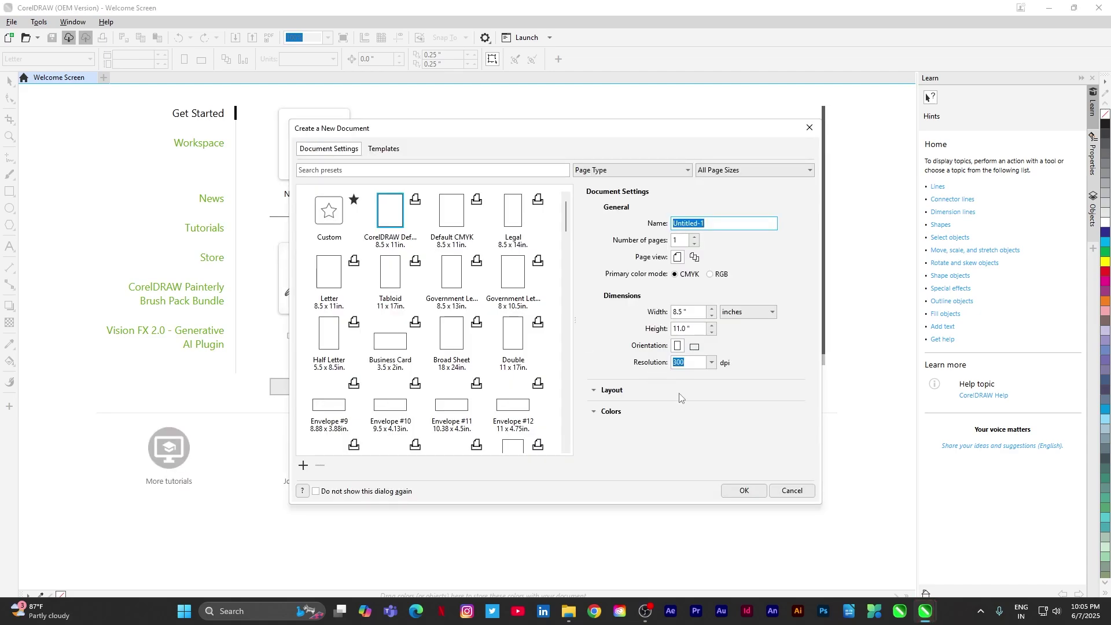
left_click(760, 493)
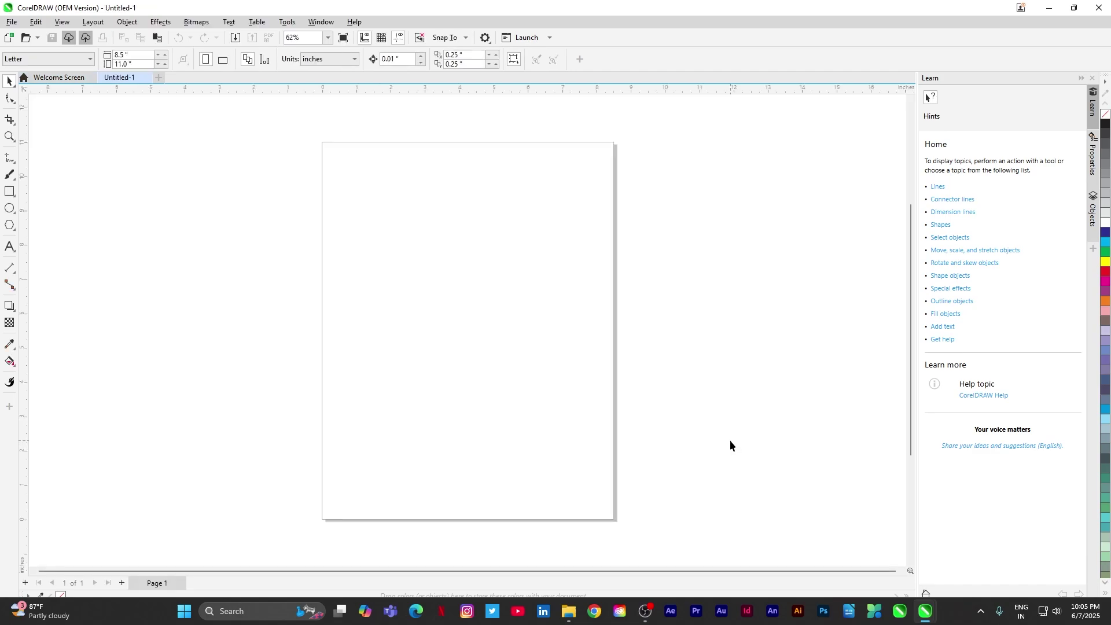
scroll(556, 231, "down", 1)
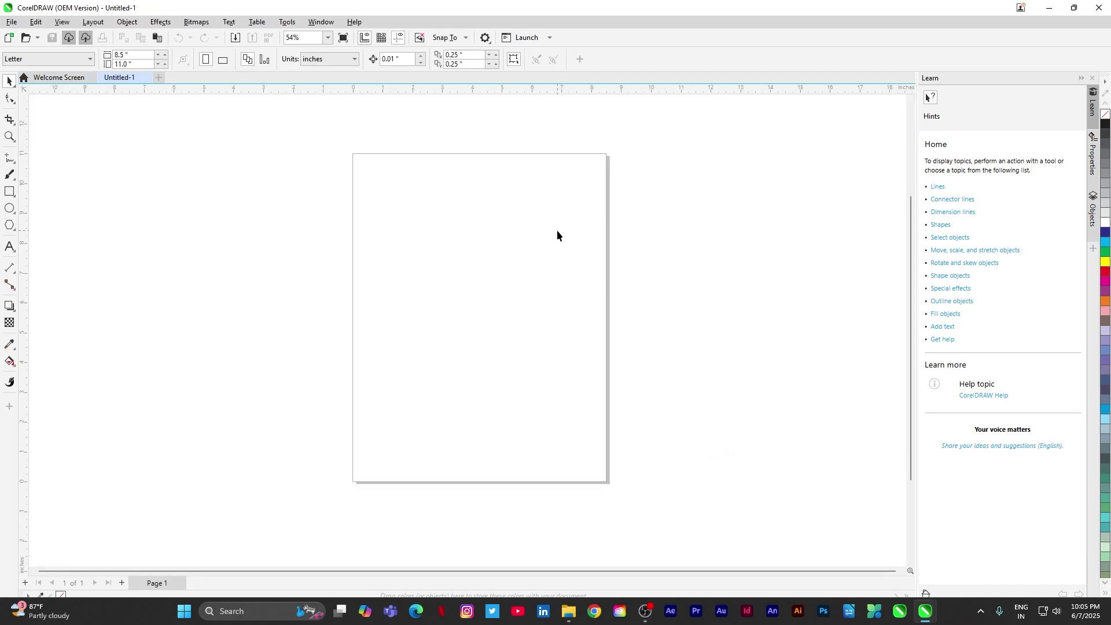
scroll(557, 230, "down", 1)
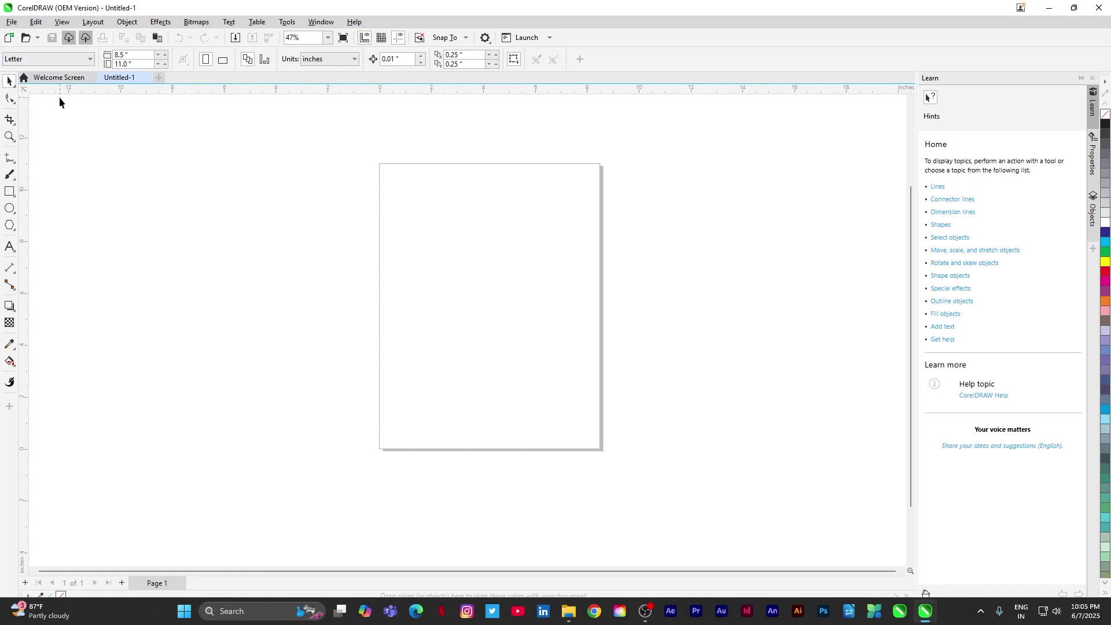
Check the toolbar visibility and Lock Toolbars options in the reset workspace.
right_click(714, 52)
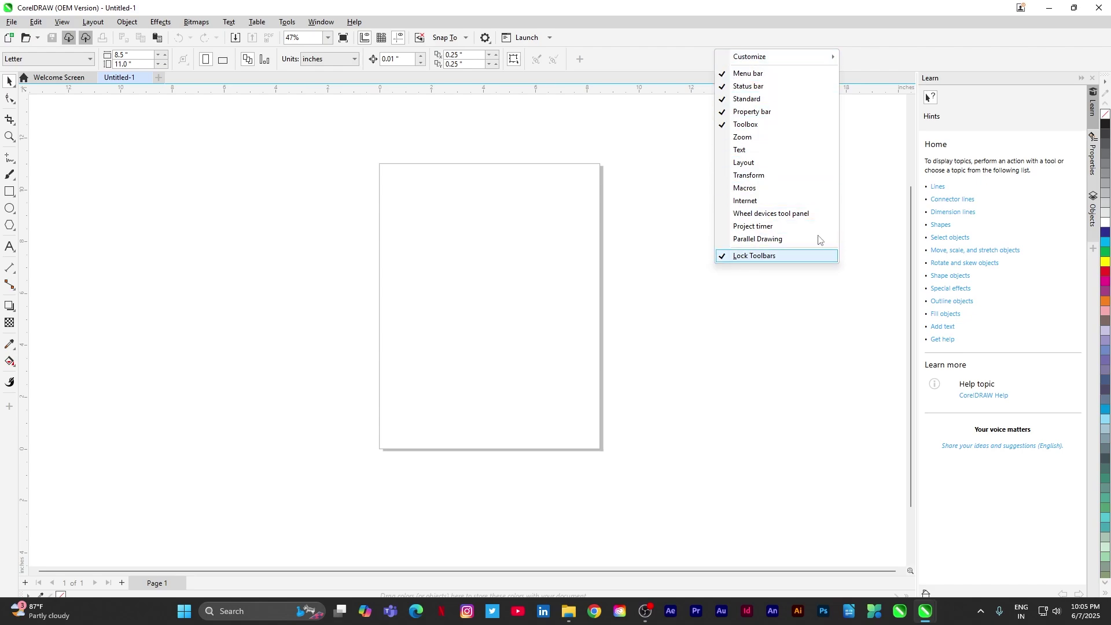
left_click(994, 60)
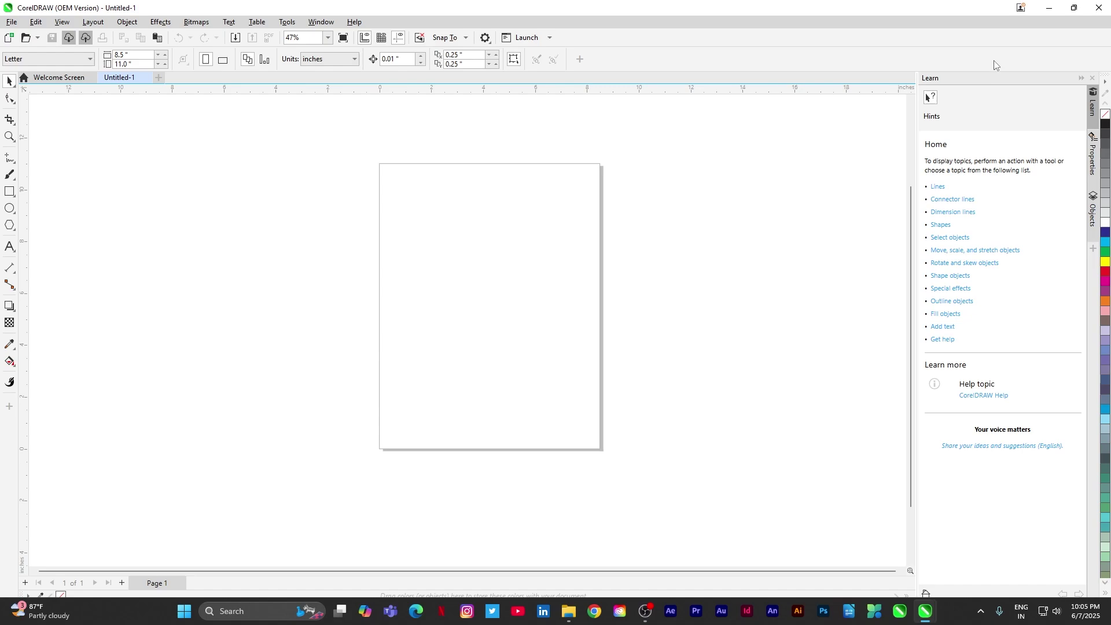